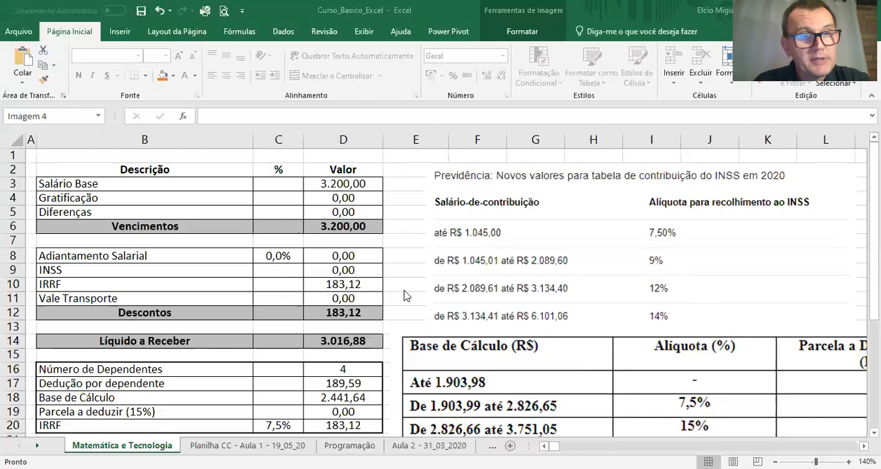
Step: Set the Gratificação percentage in C4 to 6,5%
left_click_drag(136, 187, 363, 221)
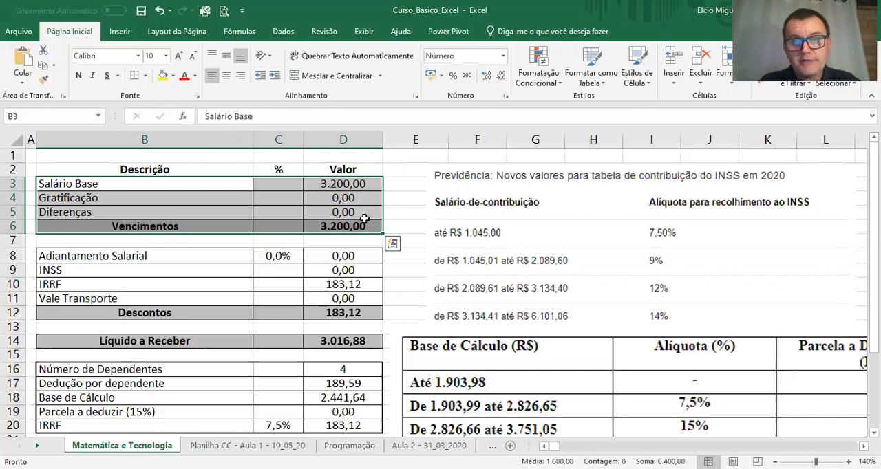
left_click(296, 199)
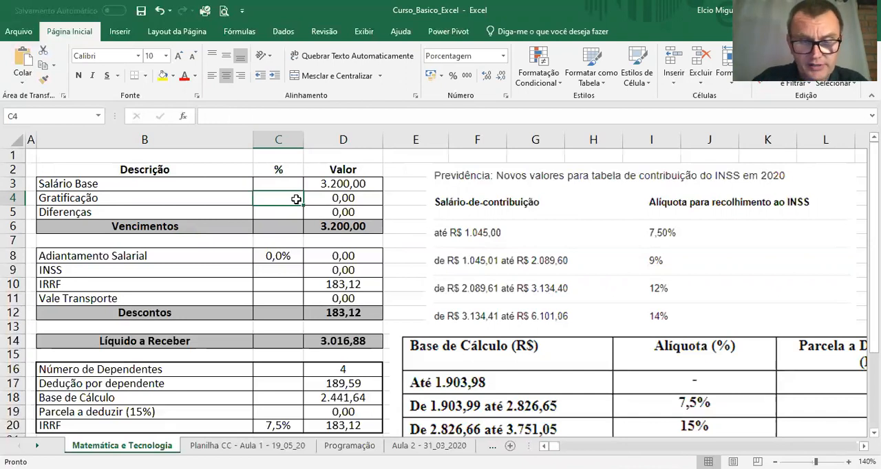
type("6,5")
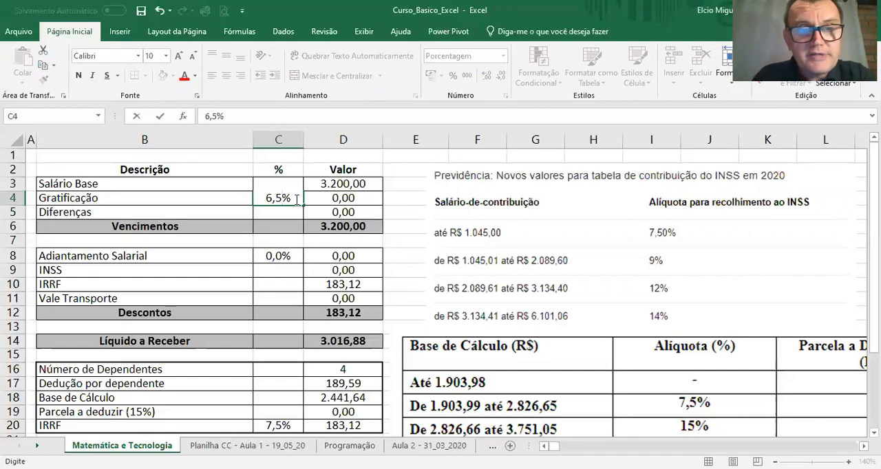
key("Return")
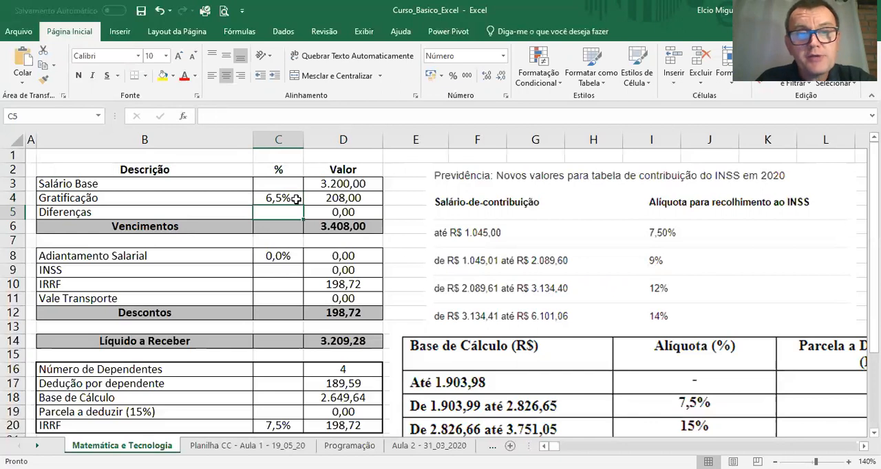
Step: Replace the Gratificação value in D4 with 0
left_click(343, 197)
type("0")
key("Return")
Step: Examine how column A, row 1 and the Salário Base value cell are addressed in the sheet
left_click(292, 198)
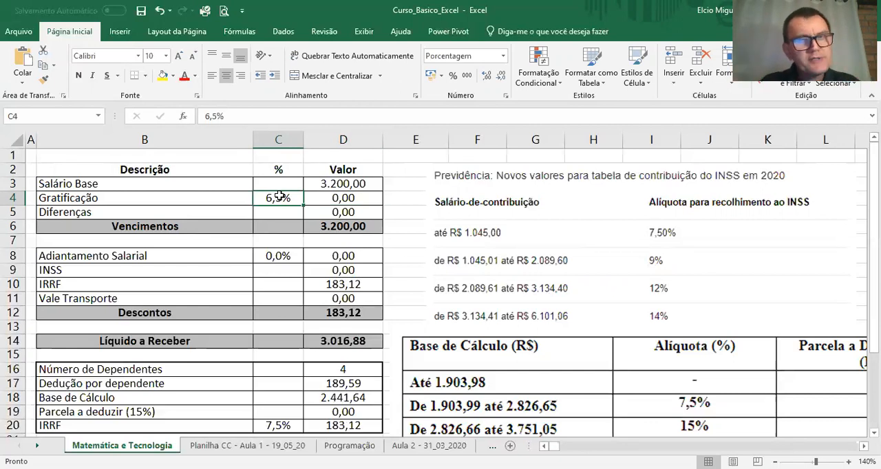
left_click(31, 140)
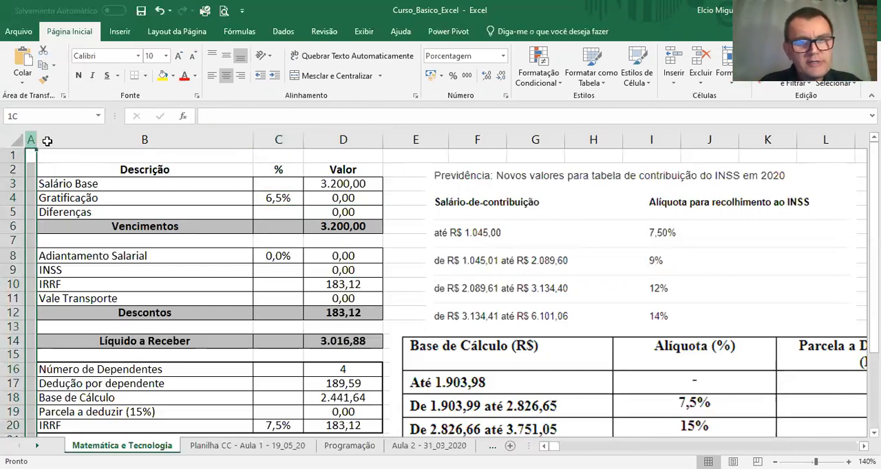
left_click(11, 155)
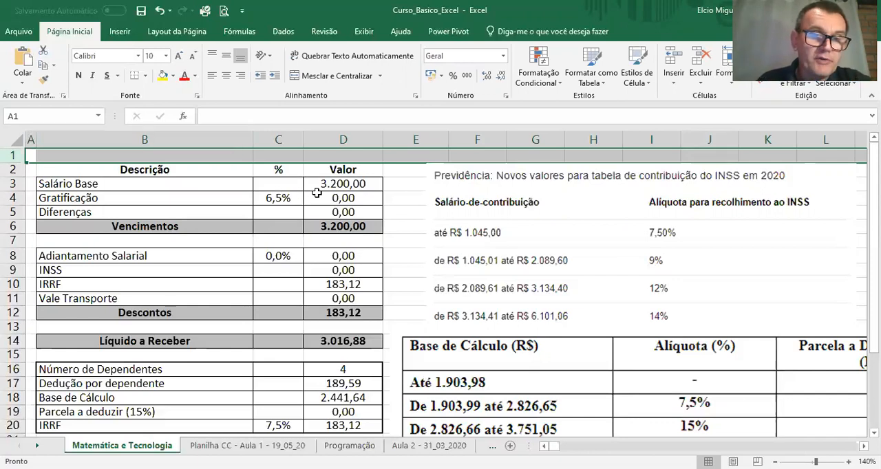
left_click(354, 189)
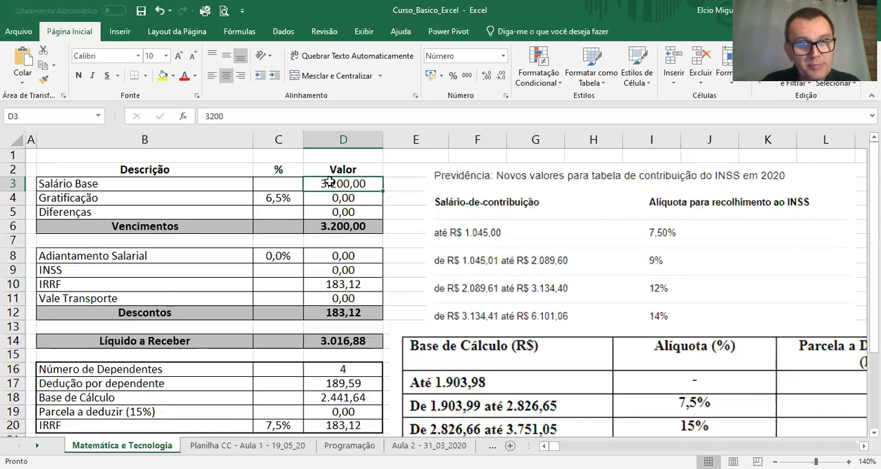
left_click(20, 116)
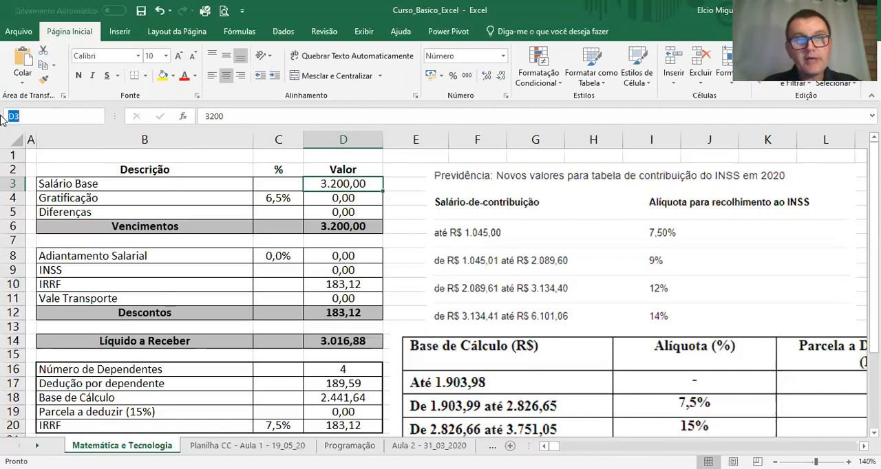
Step: Format the Gratificação percentage in C4 as Porcentagem with one decimal place
left_click(296, 198)
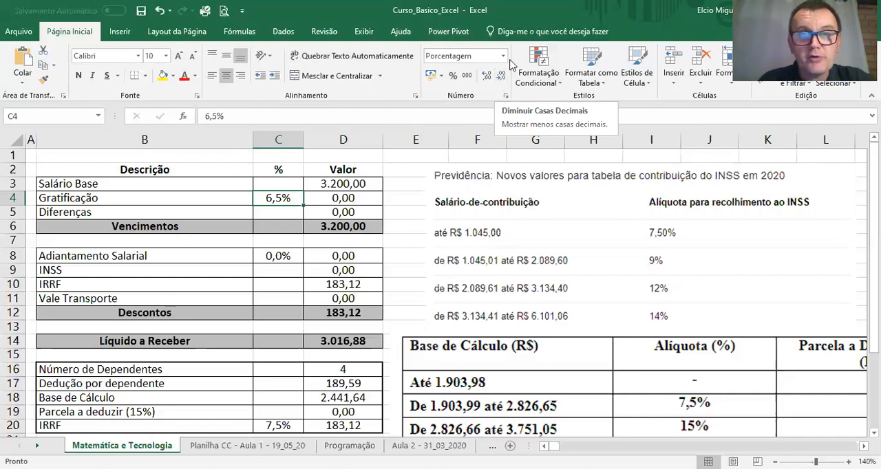
left_click(503, 57)
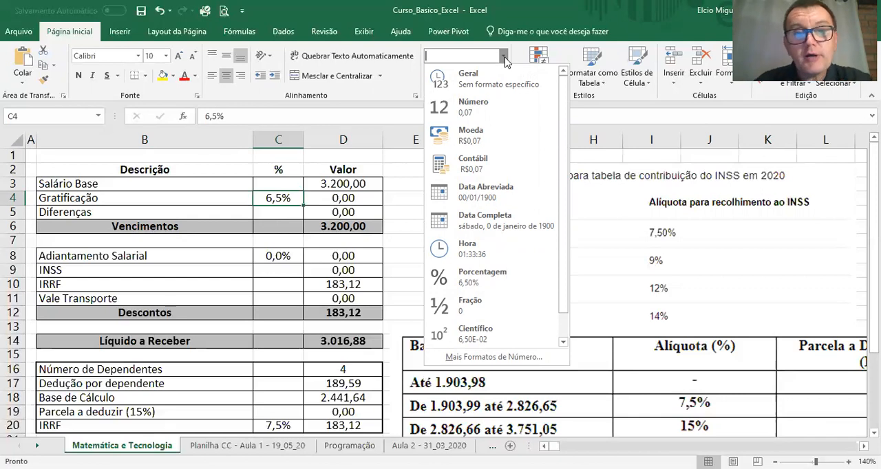
left_click(482, 273)
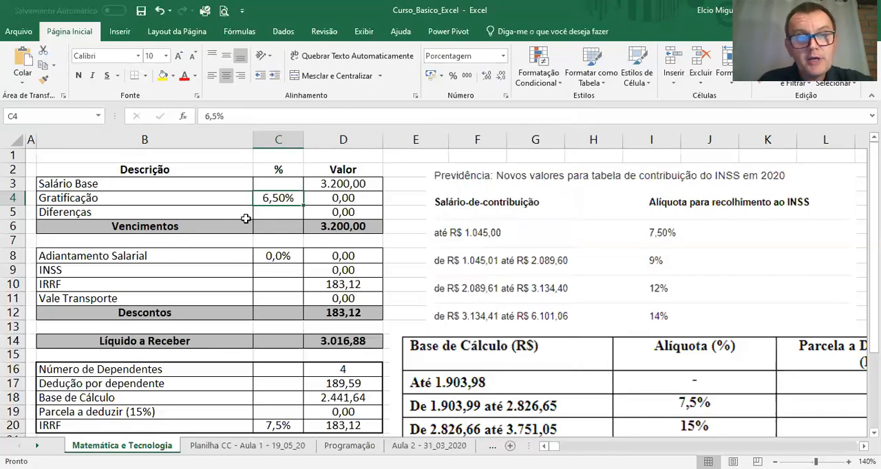
left_click(486, 76)
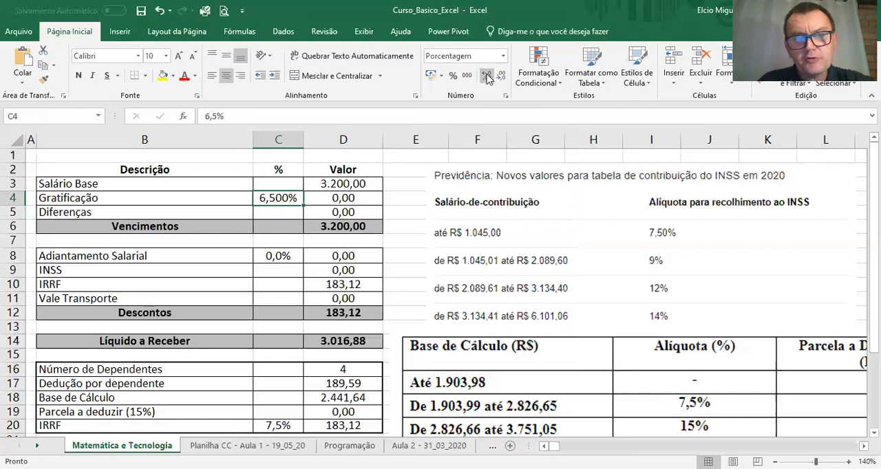
left_click(501, 75)
left_click(501, 76)
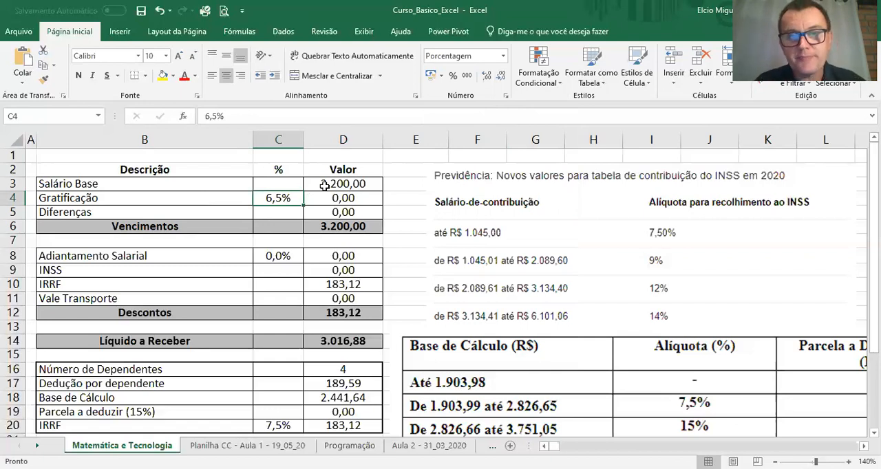
Step: Calculate the Gratificação value in D4 with the formula =D3*C4 and check the entered formula
left_click(355, 196)
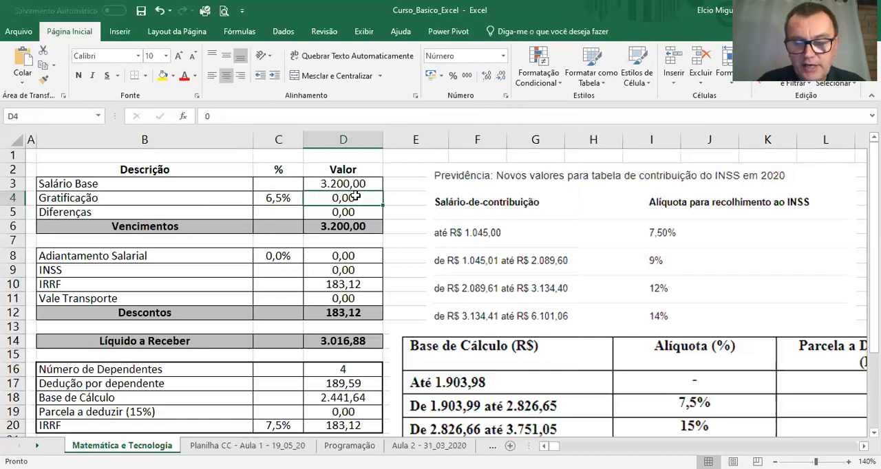
type("=")
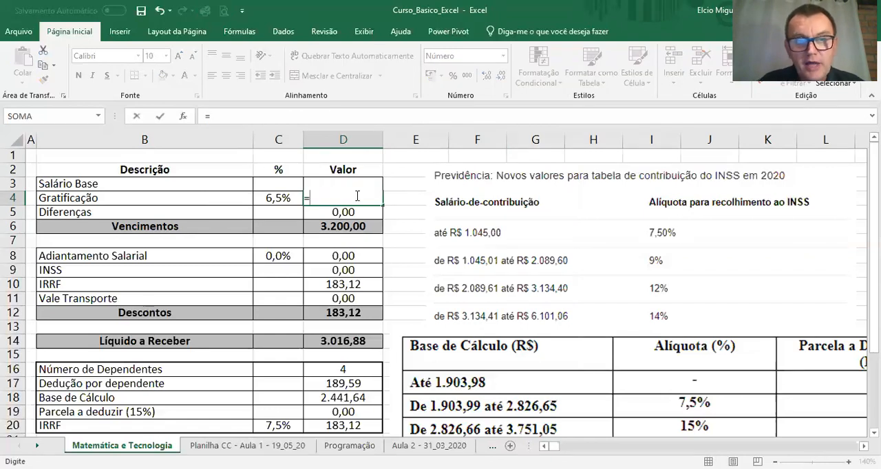
type("D")
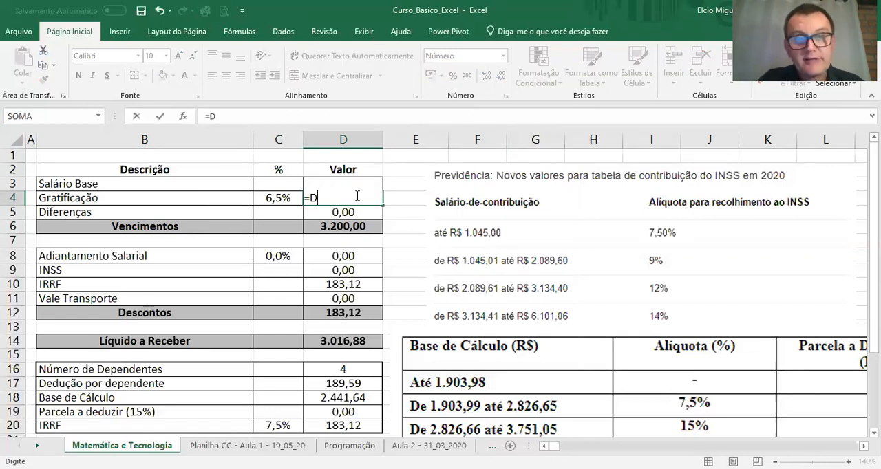
type("3")
type("*")
left_click(289, 199)
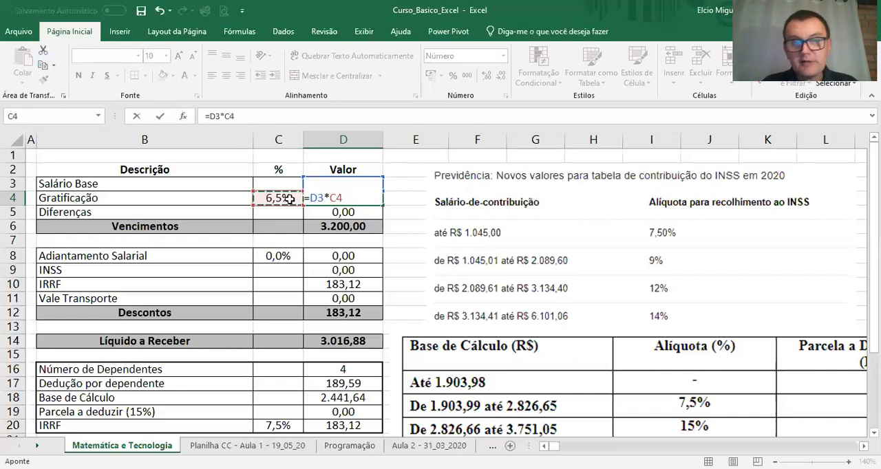
key("Return")
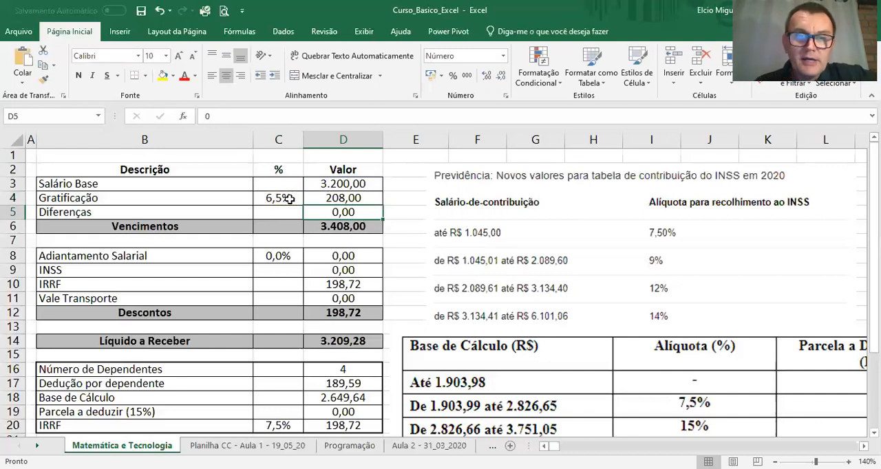
left_click(326, 197)
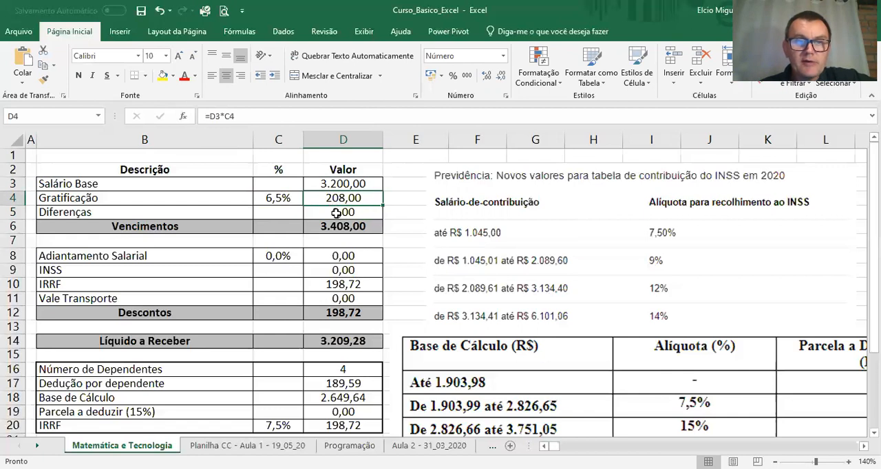
Step: Set the Salário Base value in D3 to 3500
left_click(341, 185)
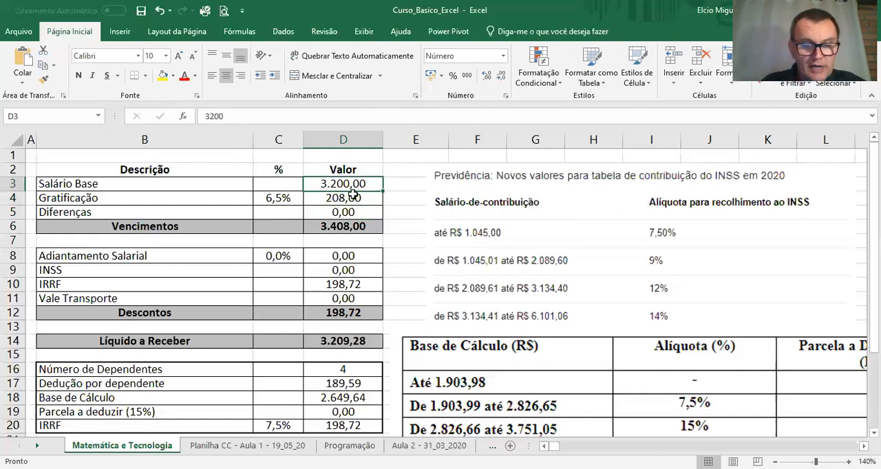
type("3500")
key("Return")
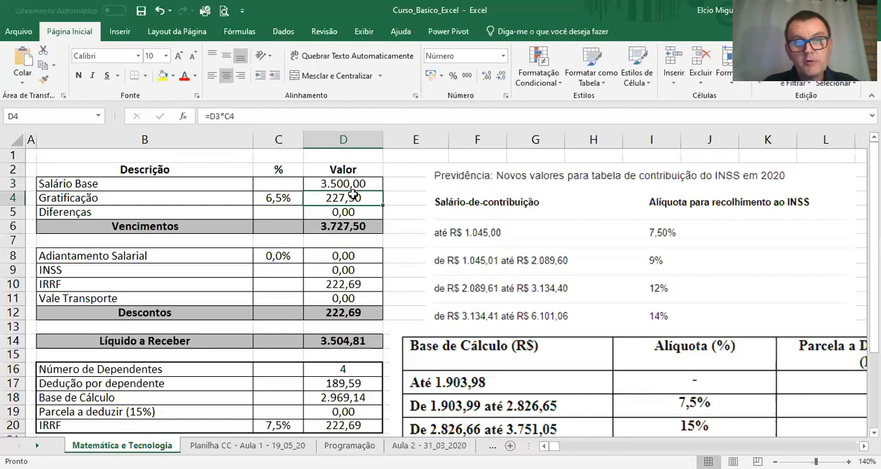
Step: Test the Gratificação percentage in C4 at 5%, and set it to 10%
left_click(279, 197)
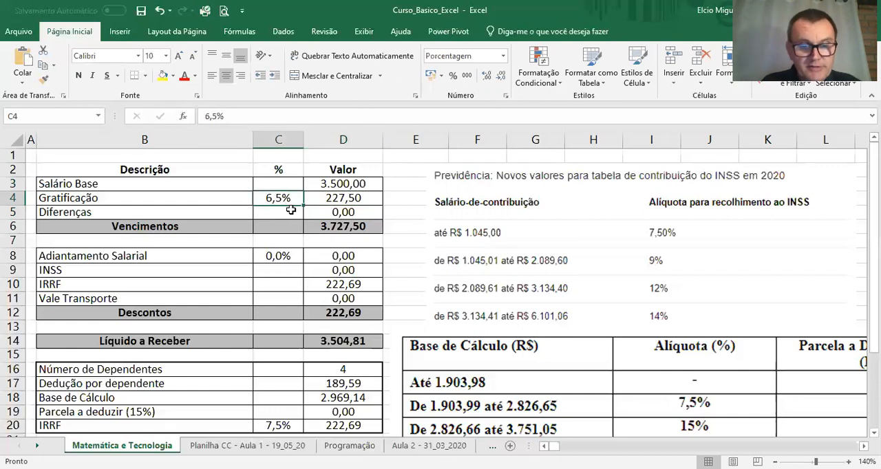
type("5")
key("Return")
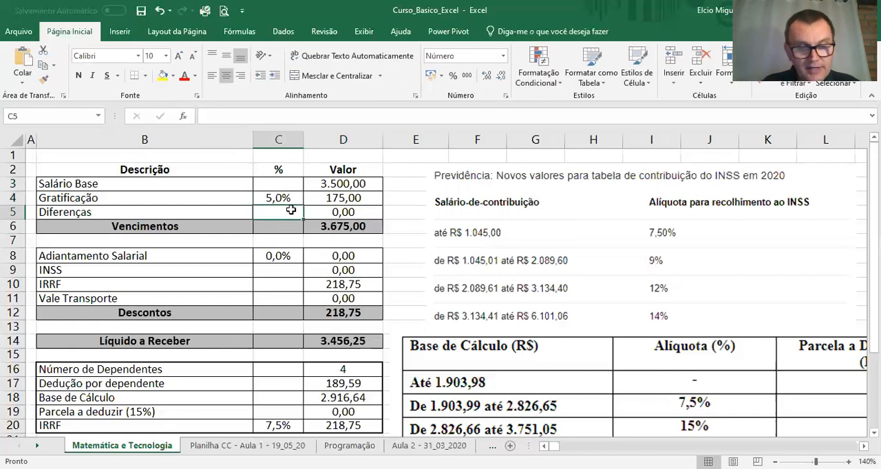
key("Up")
type("10")
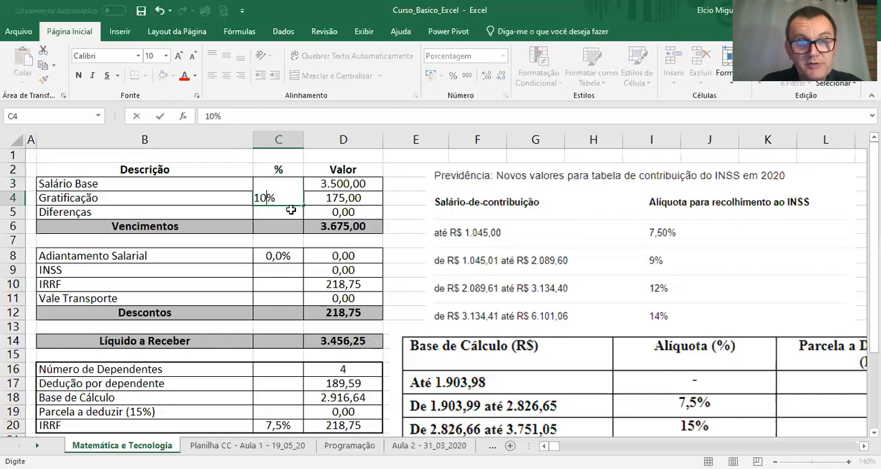
key("Return")
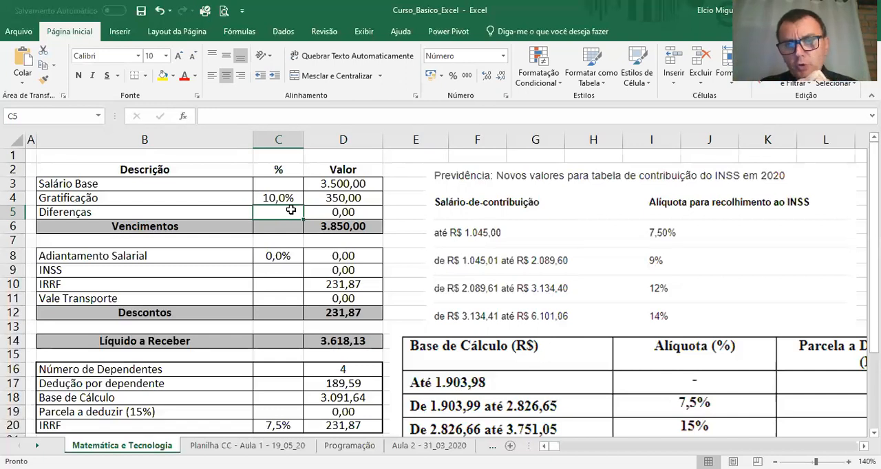
Step: Enter 84 as the Diferenças value in D5 and inspect the Vencimentos sum formula in D6
key("Right")
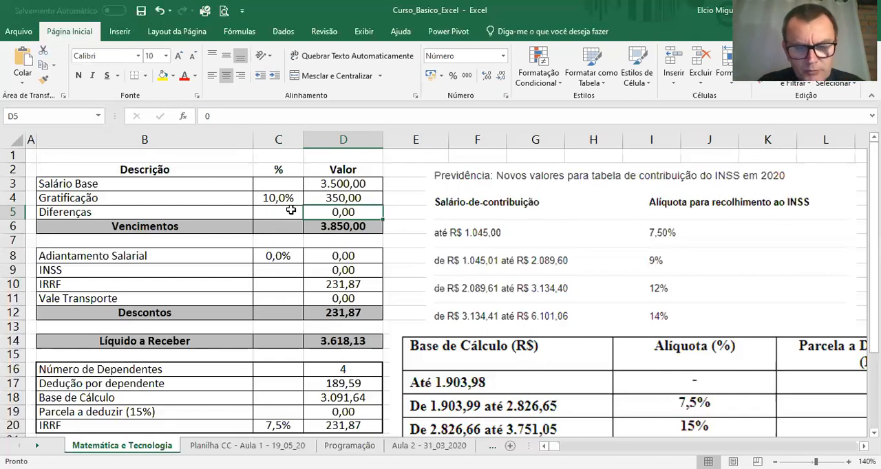
type("84")
key("Return")
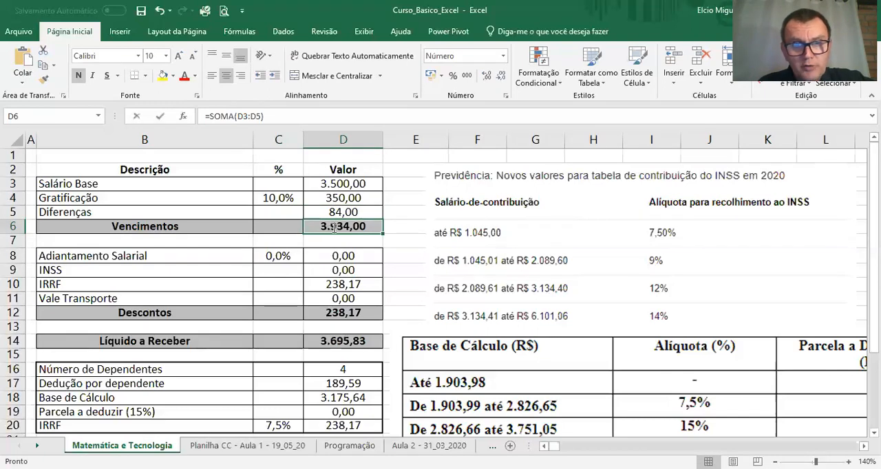
key("F2")
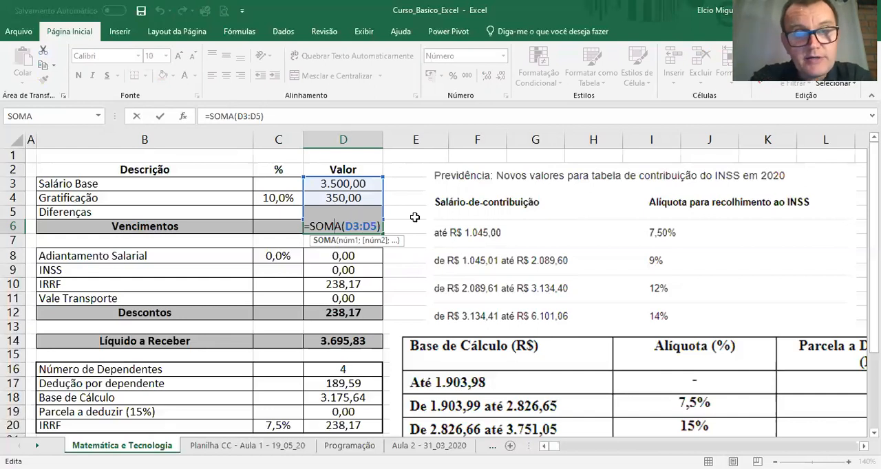
key("Return")
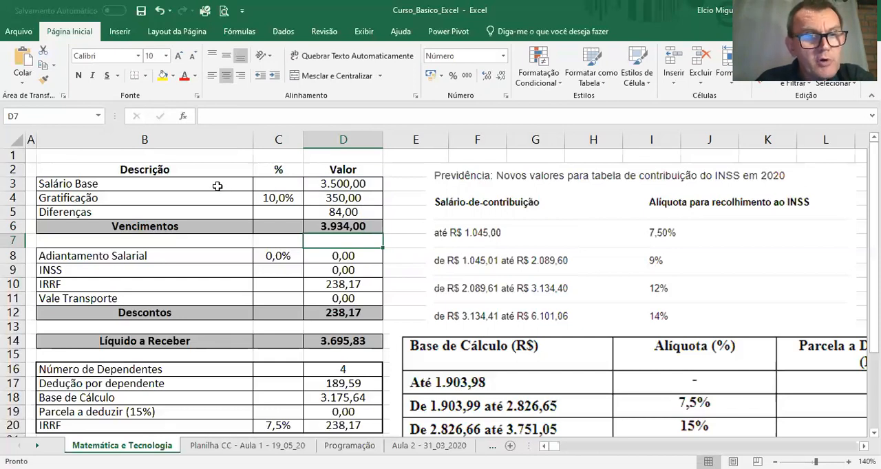
Step: Reset the Diferenças value in D5 to 0 and the Gratificação percentage in C4 to 0%
left_click_drag(210, 180, 356, 220)
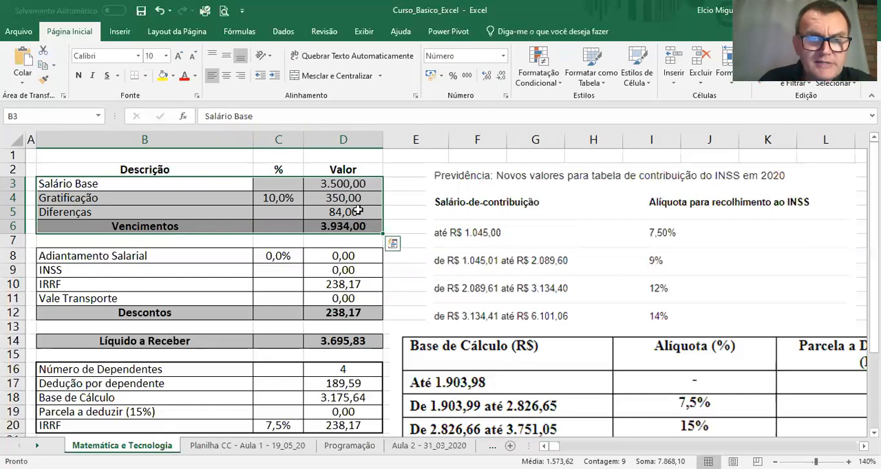
left_click(359, 211)
type("0")
key("Return")
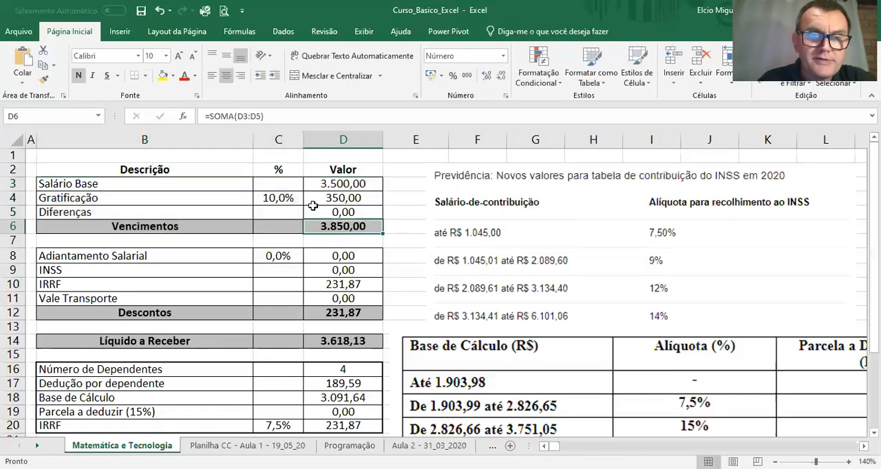
left_click(282, 201)
type("0")
key("Return")
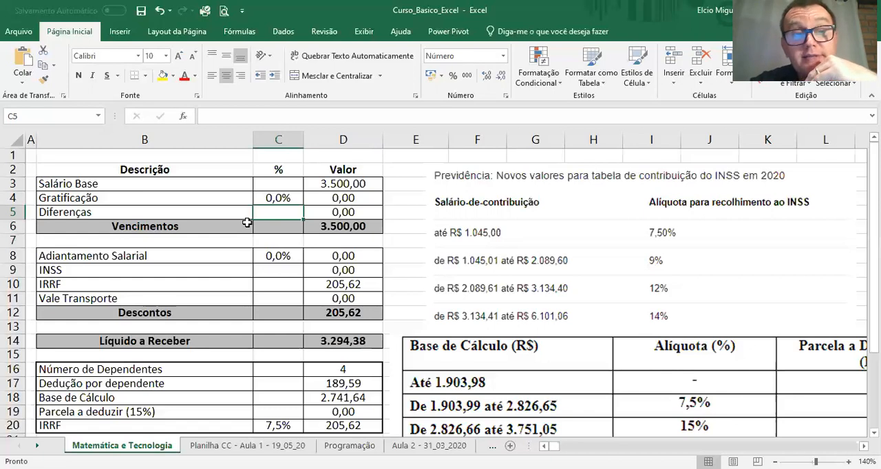
Step: Set the Gratificação percentage in C4 to 10% and the Diferenças value in D5 to 84
key("Up")
type("10")
key("Return")
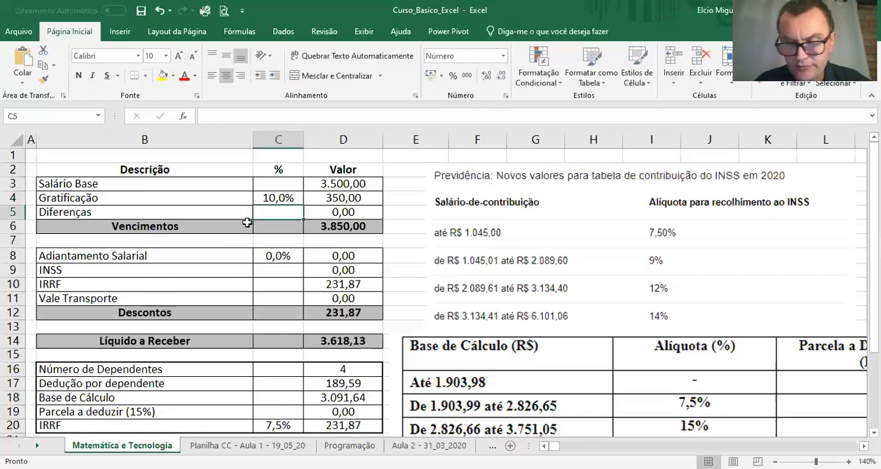
key("Right")
type("84")
key("Return")
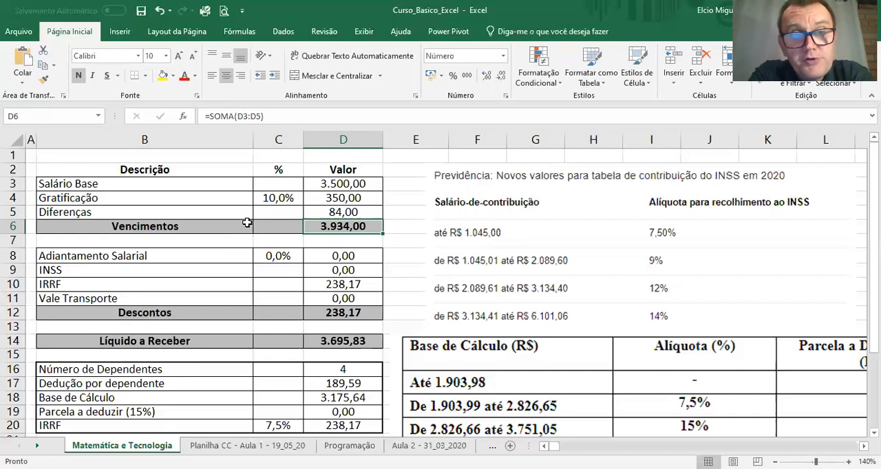
Step: Look over the earnings and deductions blocks, and clear the Adiantamento Salarial value in D8
left_click_drag(180, 173, 338, 225)
left_click_drag(170, 256, 321, 305)
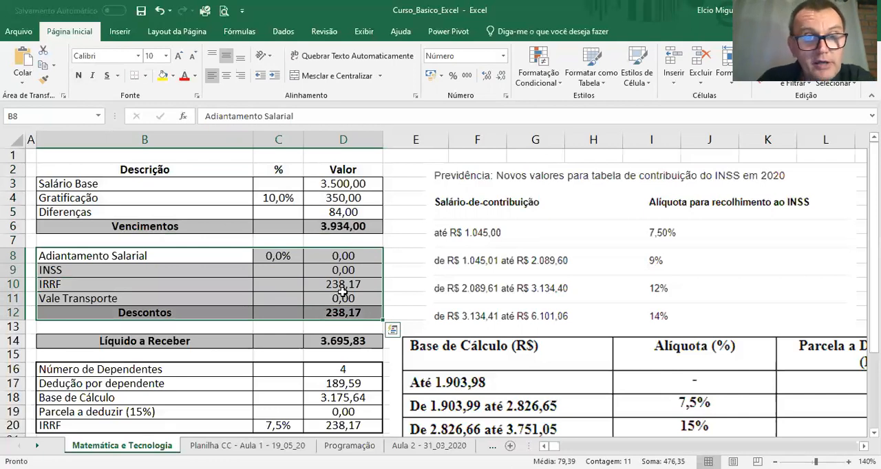
left_click(239, 255)
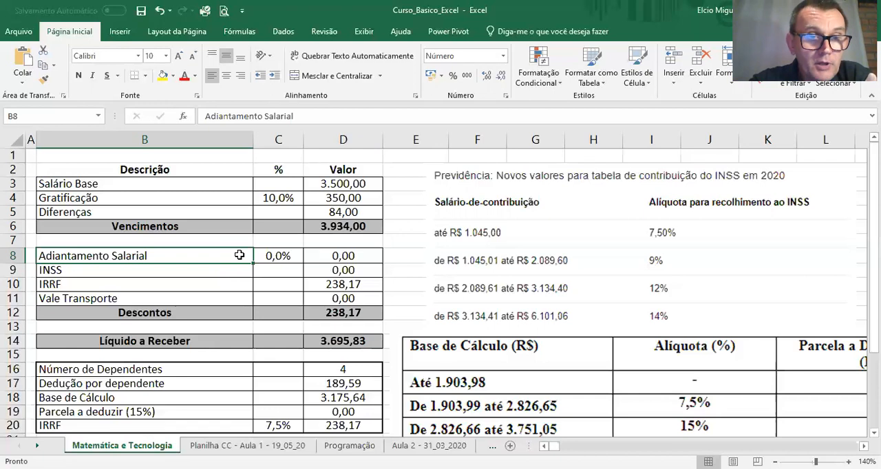
key("Right")
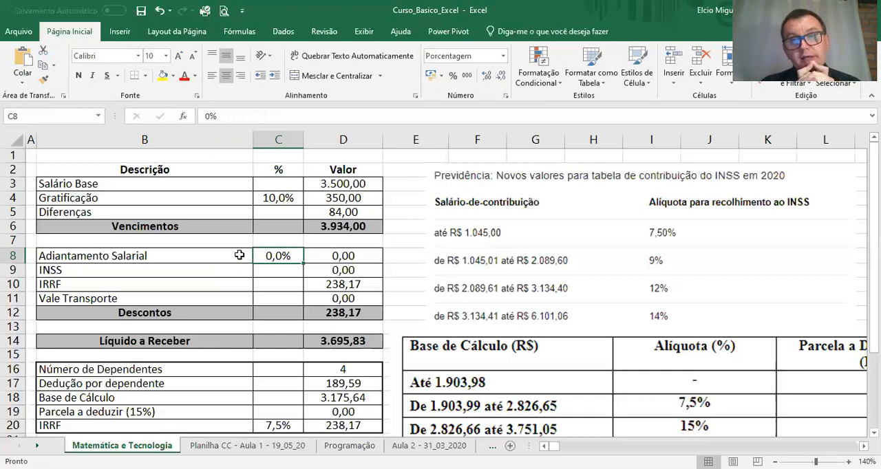
key("Right")
key("Delete")
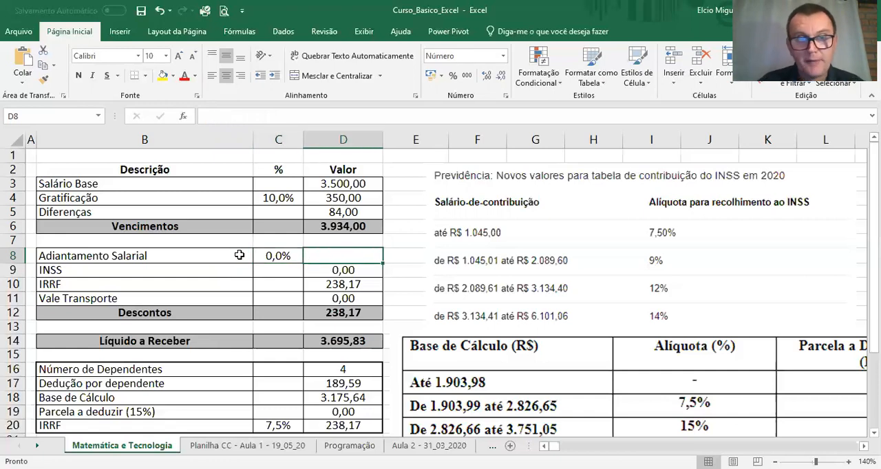
Step: Set the Adiantamento Salarial percentage in C8 to 40% and format it as Porcentagem with one decimal place
left_click(271, 256)
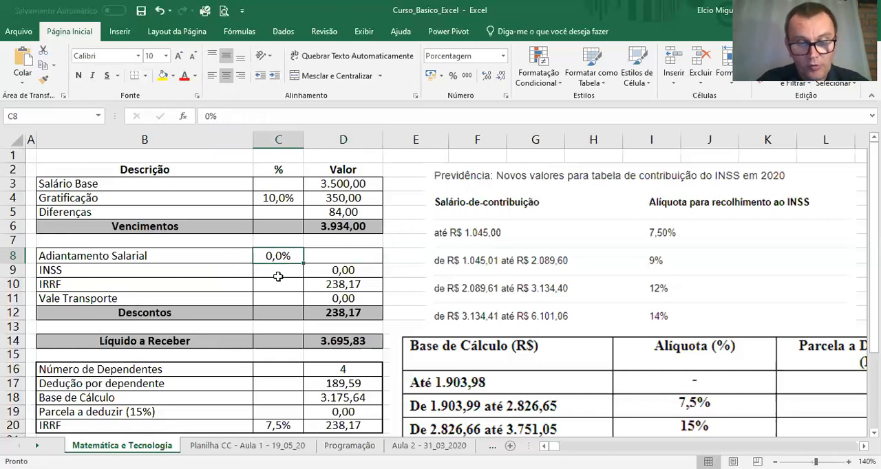
type("40")
key("ctrl+Return")
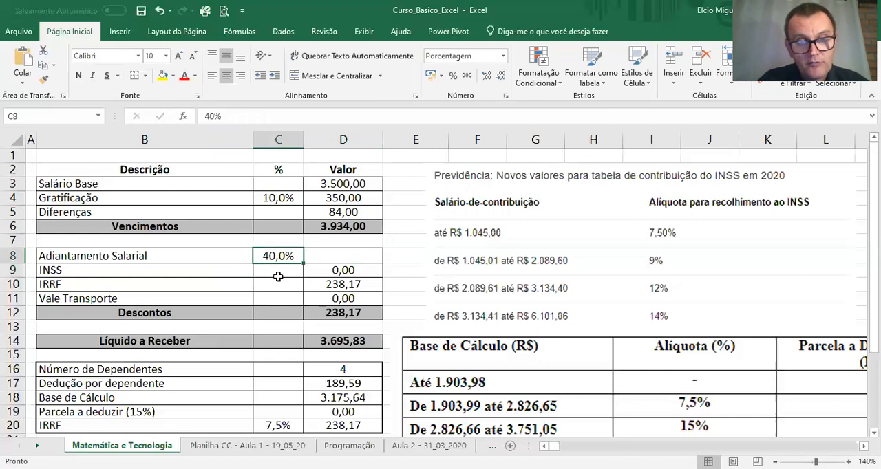
left_click(504, 56)
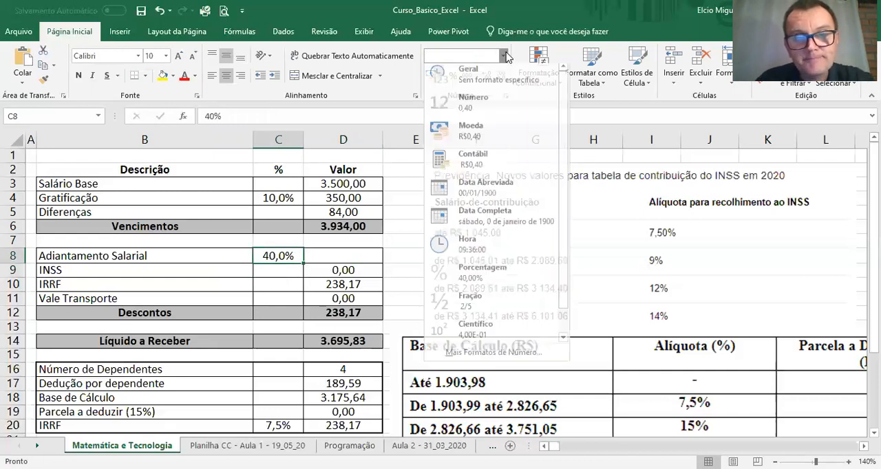
left_click(466, 284)
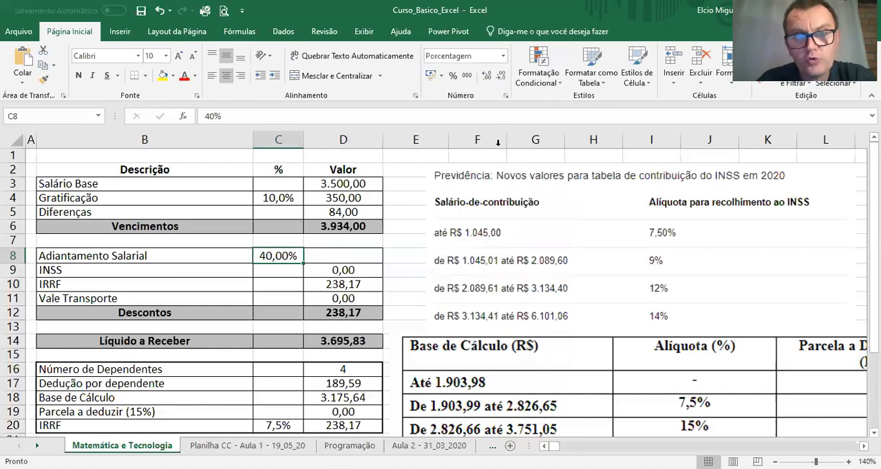
left_click(487, 76)
left_click(487, 75)
left_click(502, 77)
left_click(503, 77)
left_click(502, 77)
left_click(502, 77)
left_click(487, 77)
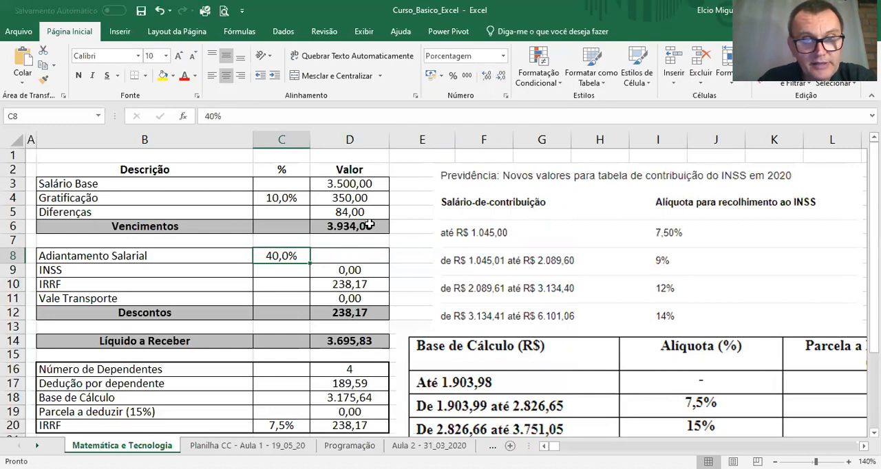
Step: Calculate the Adiantamento Salarial value in D8 from the base salary and its percentage with =D3*C8
left_click(374, 259)
type("=")
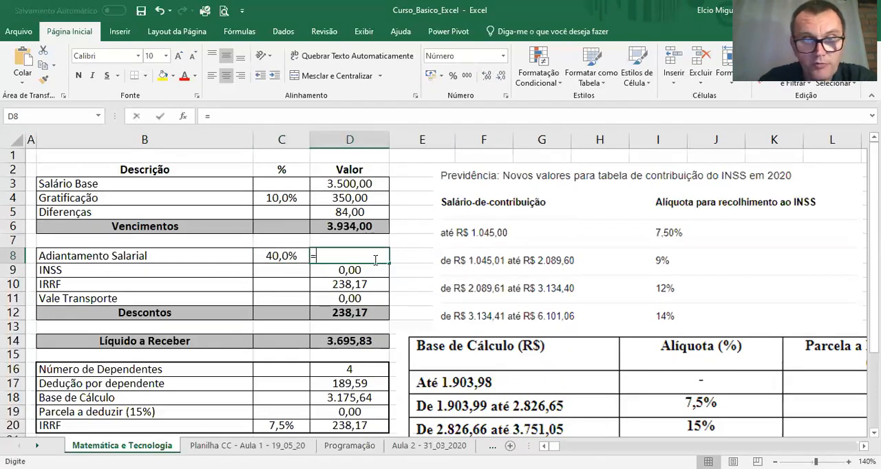
left_click(360, 184)
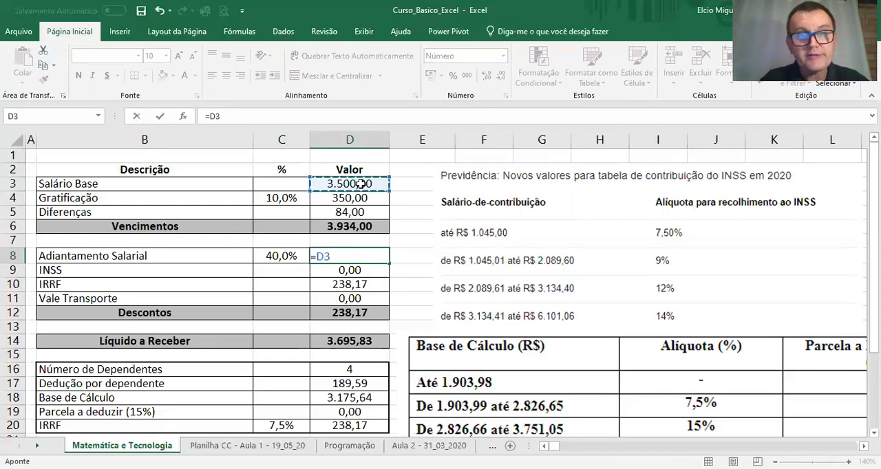
type("*")
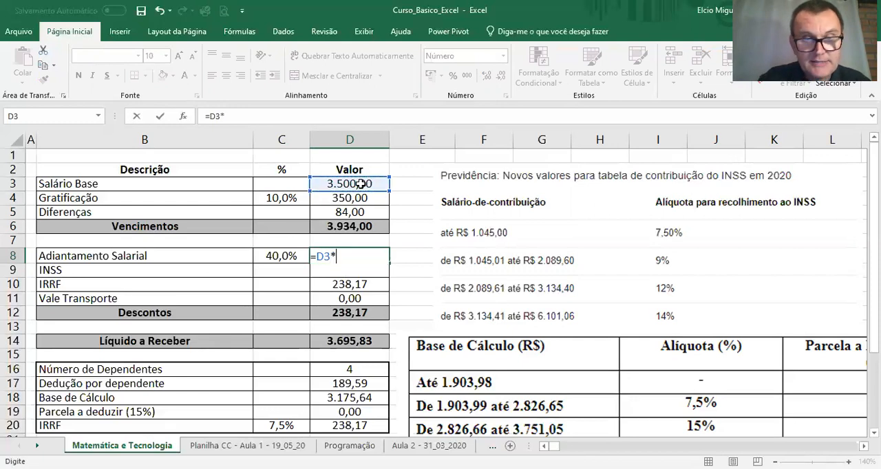
left_click(263, 256)
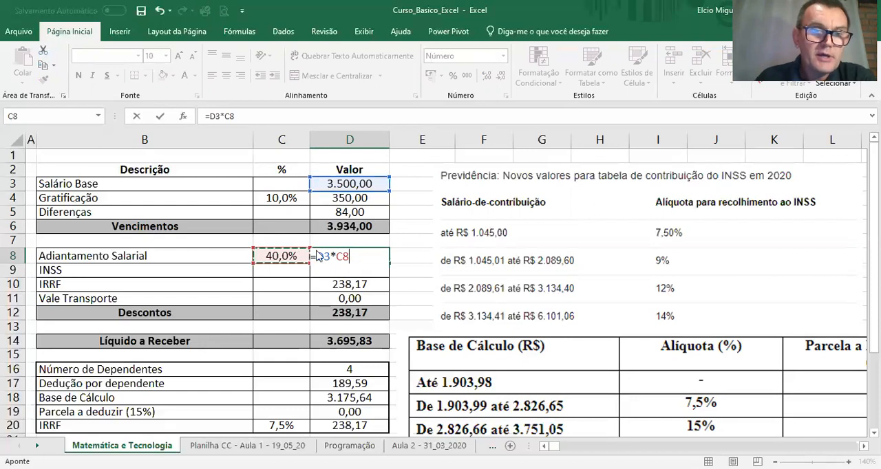
key("Return")
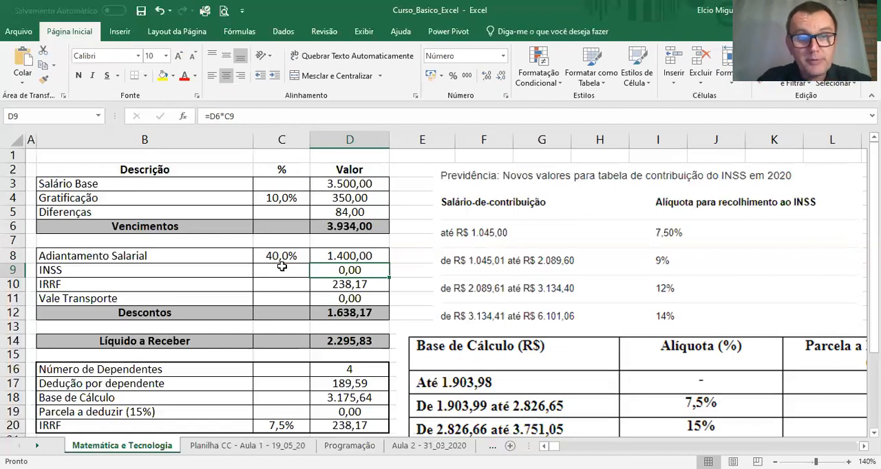
Step: Test the salary advance calculation with a Salário Base of 3800 in D3 and a percentage of 45% in C8
left_click(335, 185)
type("3800")
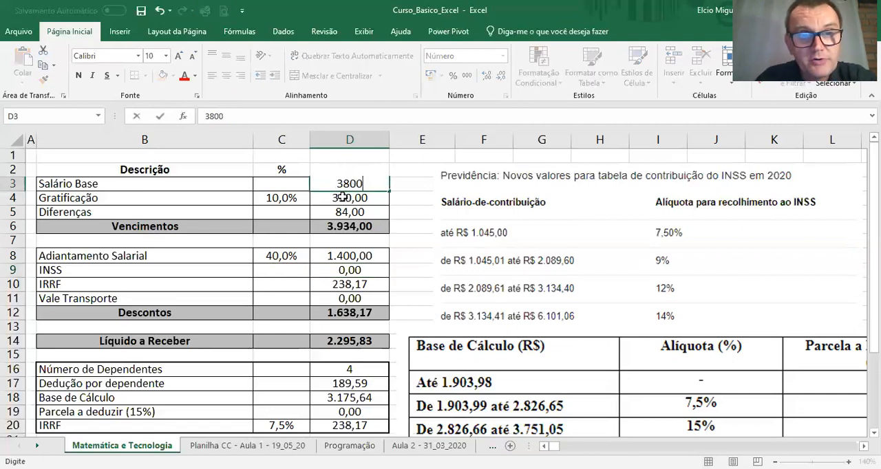
key("Return")
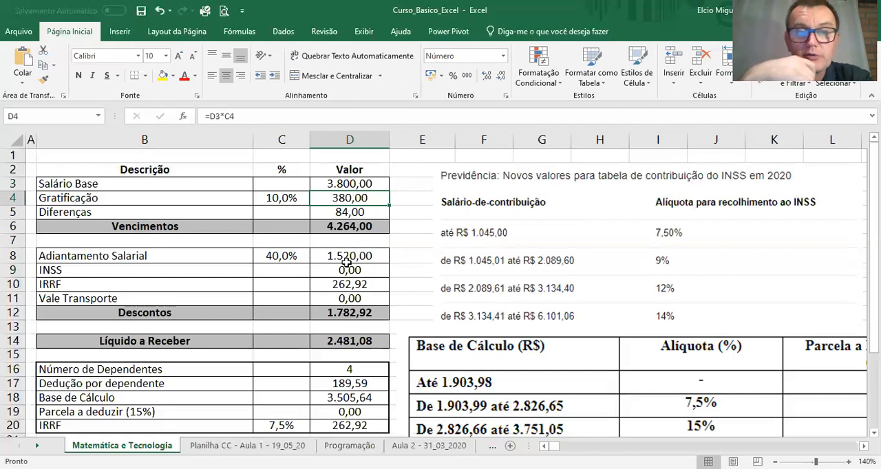
left_click(282, 258)
type("45")
key("Return")
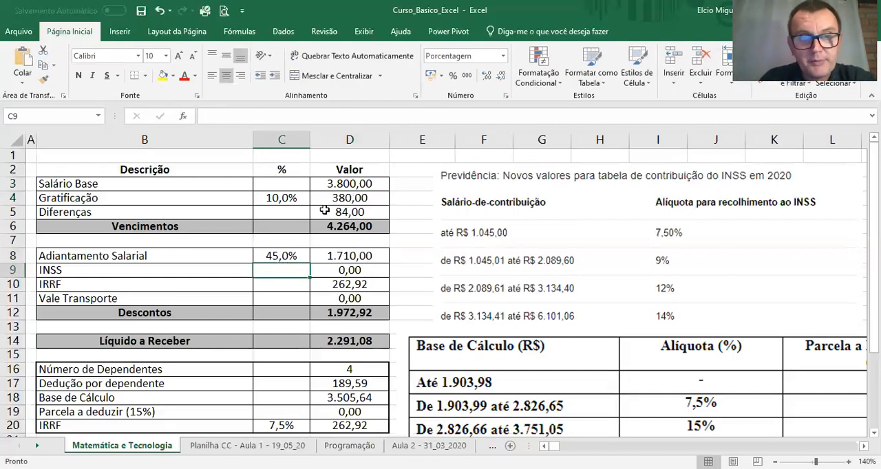
Step: Set the Salário Base in D3 back to 3500 and the Adiantamento Salarial percentage in C8 back to 40%
left_click(333, 184)
type("3.500")
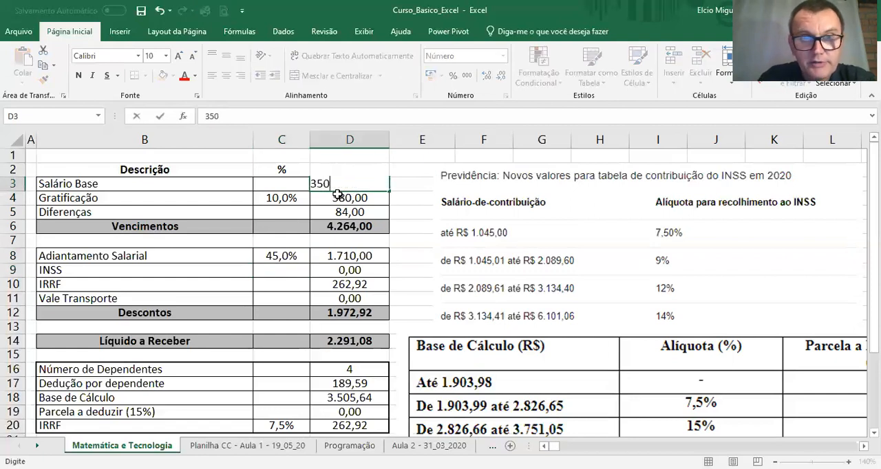
key("Return")
left_click(272, 258)
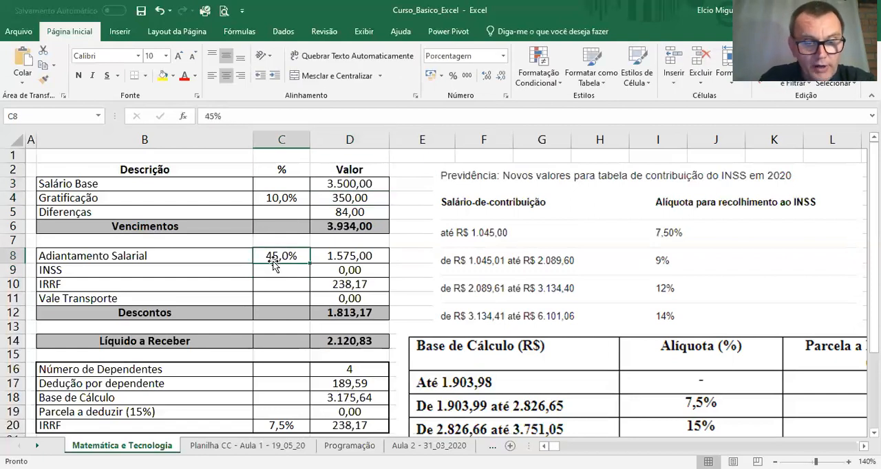
type("40")
key("Return")
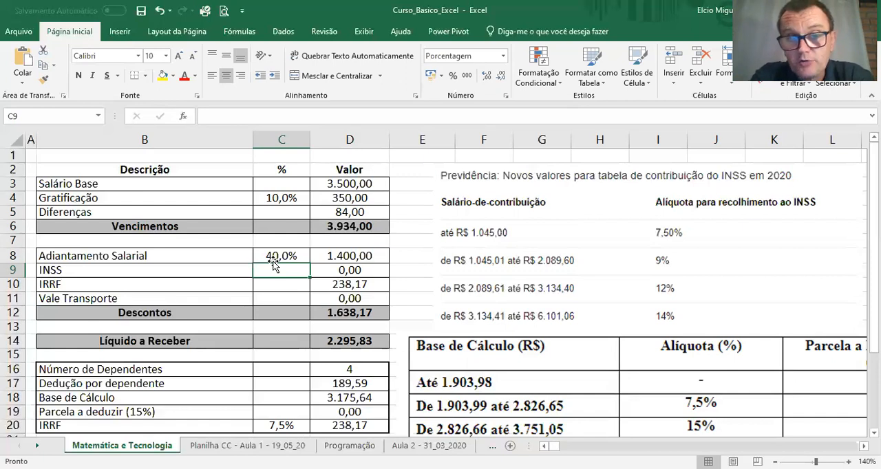
Step: Set the Vale Transporte percentage in C11 to 6% and calculate its value in D11 with =D3*C11
left_click(288, 299)
type("6%")
key("Return")
key("Up")
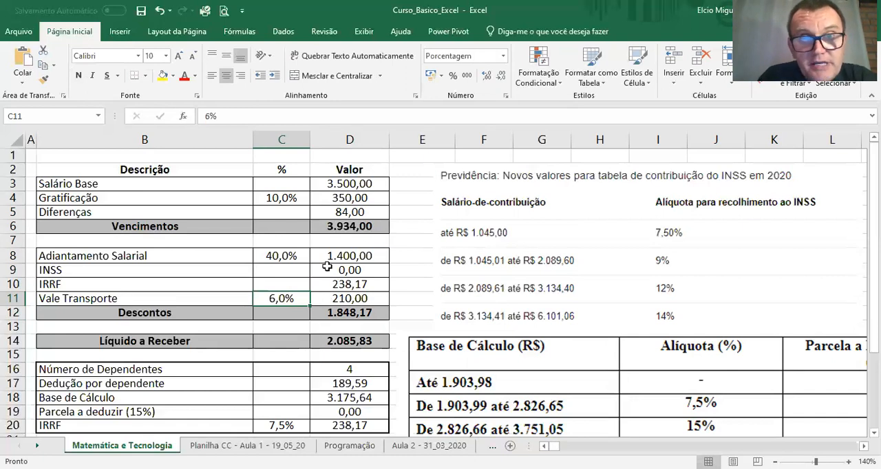
left_click(363, 297)
type("=D3*C11")
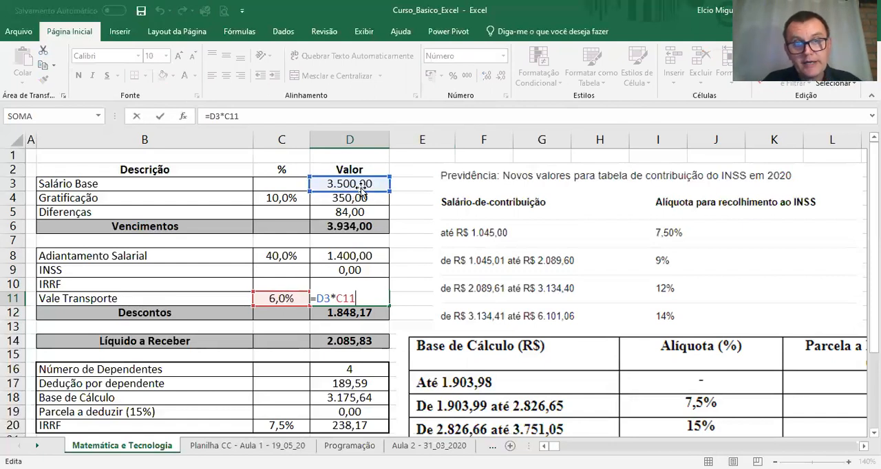
key("Return")
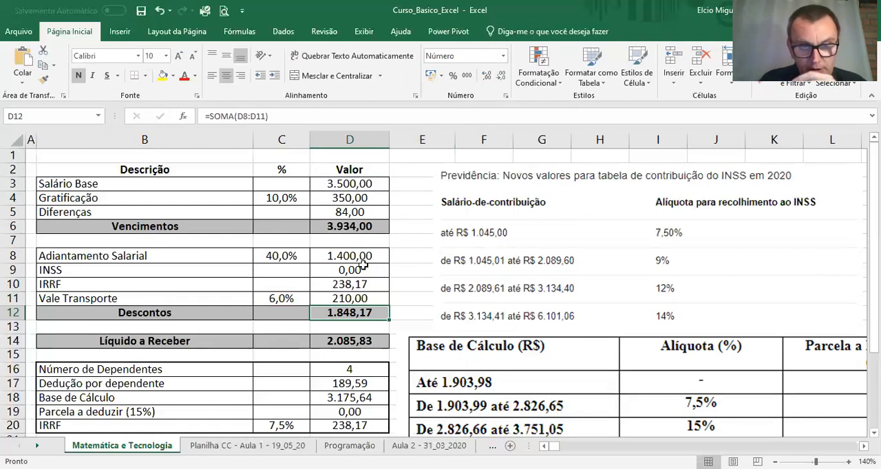
Step: Clear the INSS and IRRF cells C9:D10 and inspect the Descontos sum formula in D12
left_click_drag(293, 270, 324, 286)
key("Delete")
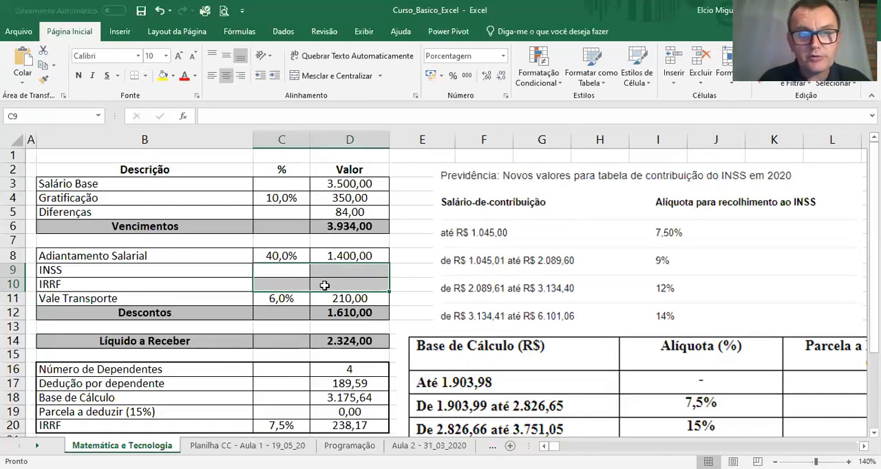
left_click_drag(163, 178, 369, 220)
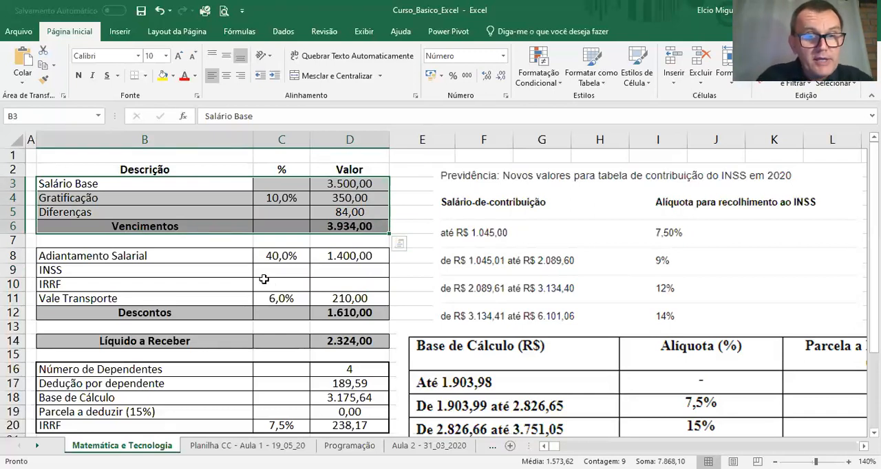
left_click_drag(215, 256, 354, 314)
double_click(354, 315)
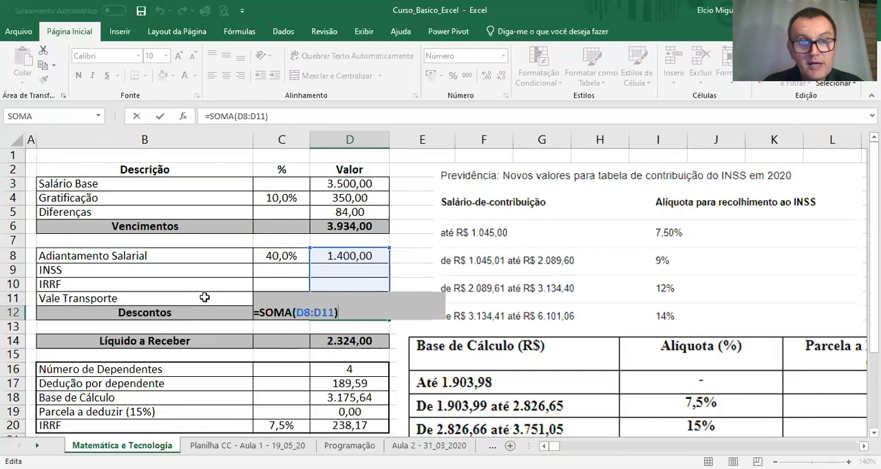
key("Return")
Step: Calculate Líquido a Receber in D14 as earnings minus deductions with =D6-D12
left_click(371, 340)
type("=D6-D12")
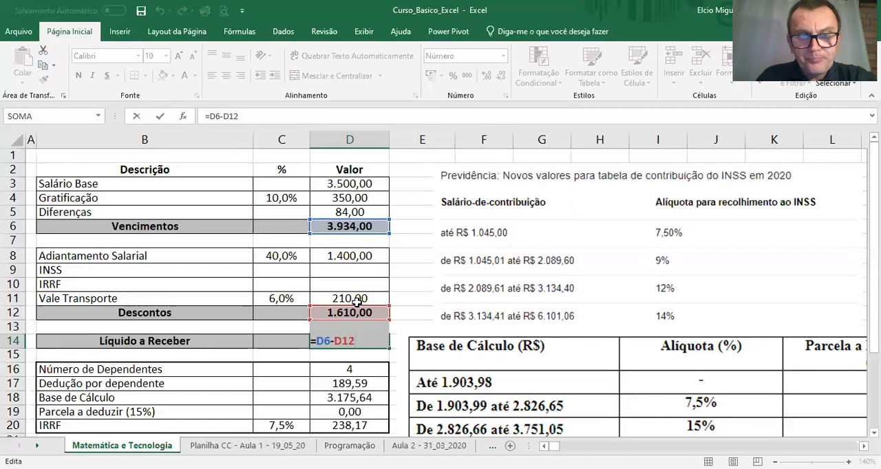
key("Return")
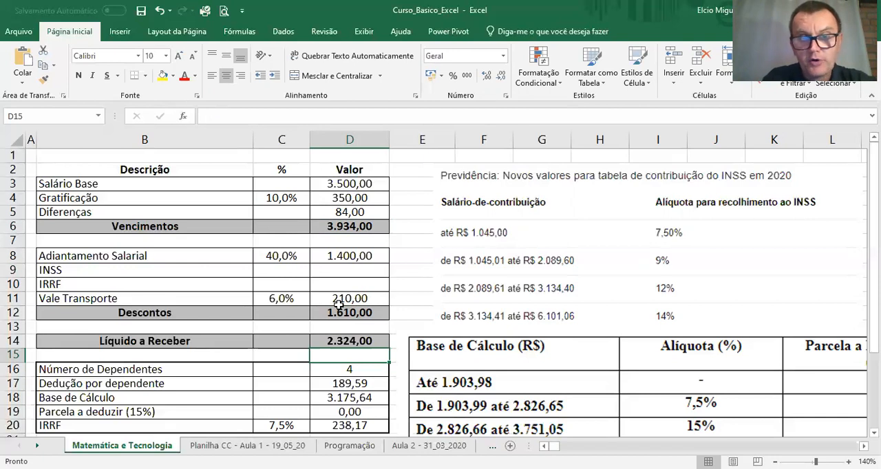
Step: Test the Adiantamento Salarial percentage in C8 at 0%, and set it back to 40%
left_click(273, 258)
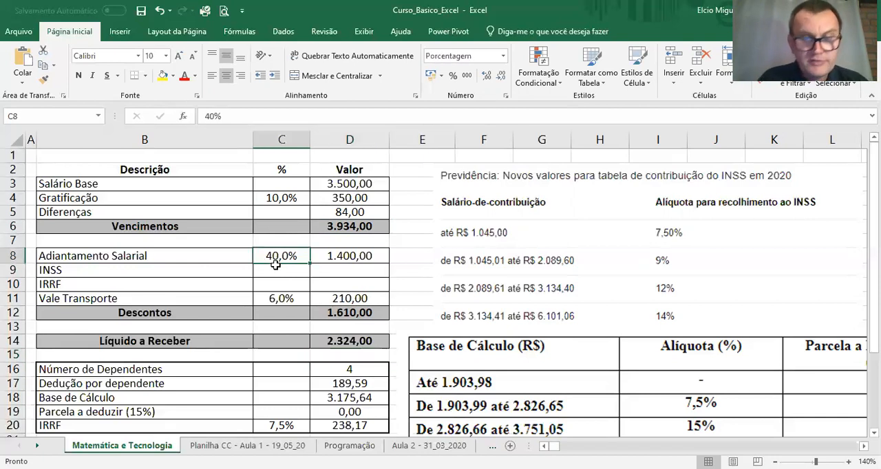
type("0")
key("Return")
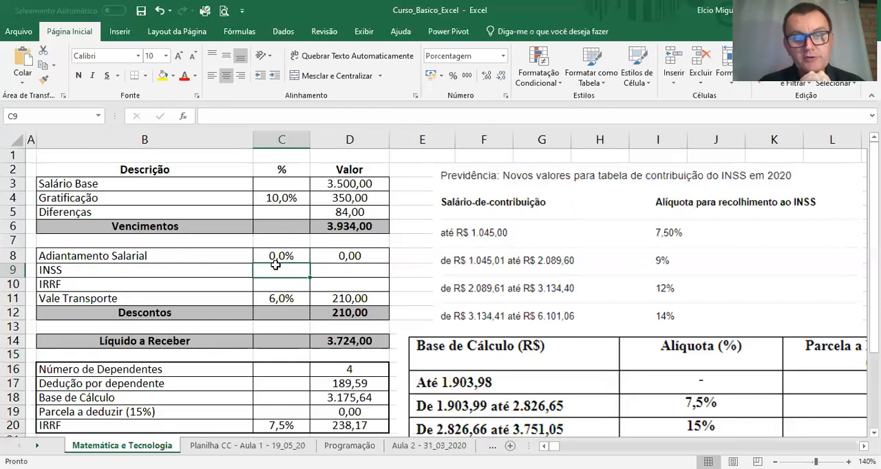
left_click(272, 260)
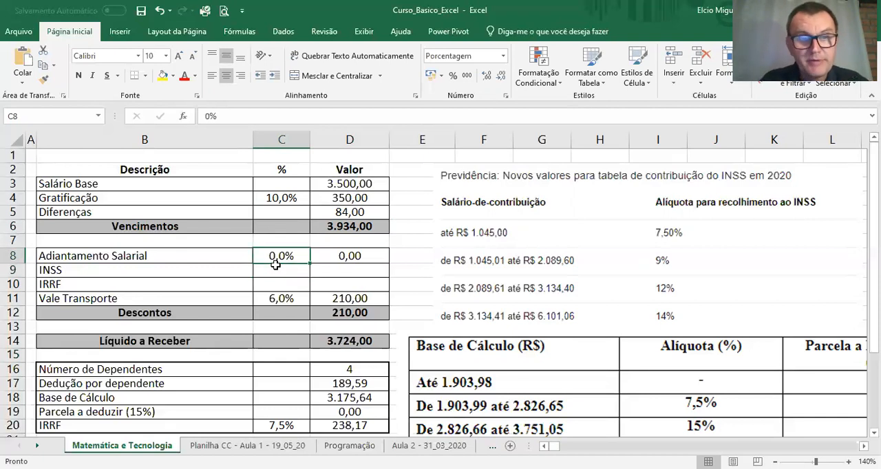
type("40")
key("Return")
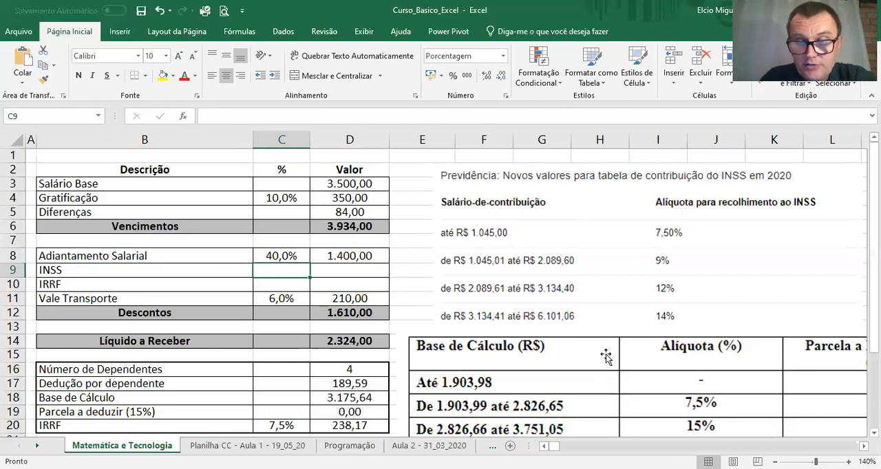
Step: Move the IRRF bracket table picture further down the sheet, away from the INSS table, and select the INSS percentage cell C9
scroll(688, 269, "down", 2)
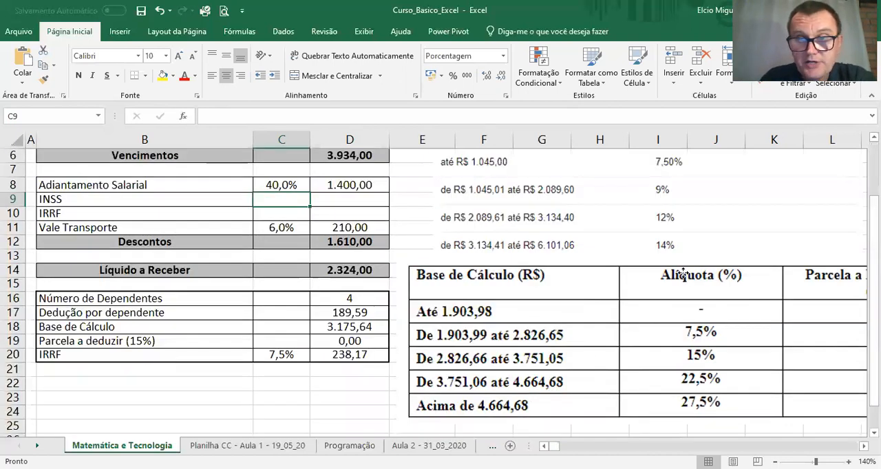
left_click(671, 213)
left_click_drag(671, 213, 687, 406)
scroll(692, 249, "up", 2)
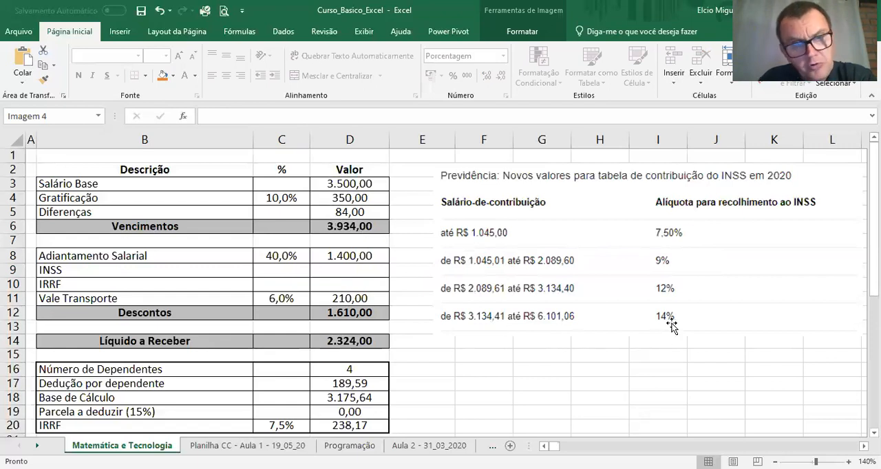
left_click(264, 273)
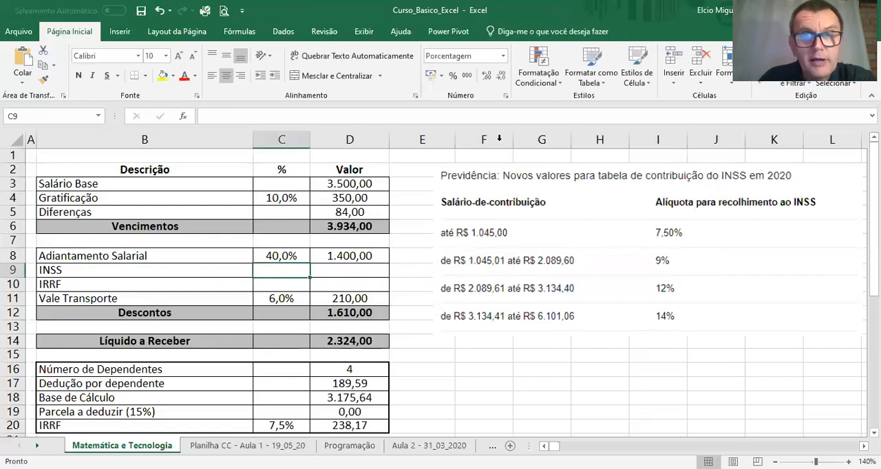
Step: Format the INSS percentage cell C9 as a percentage with one decimal place and enter 14%
left_click(504, 56)
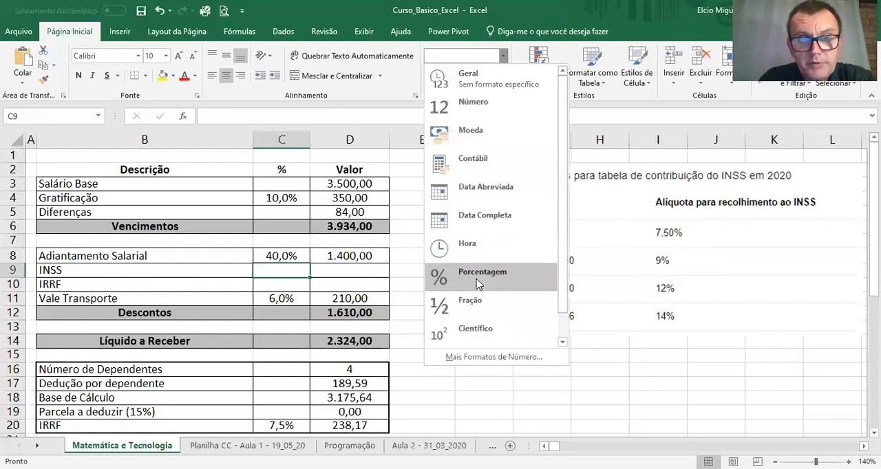
left_click(477, 275)
type("14")
key("Return")
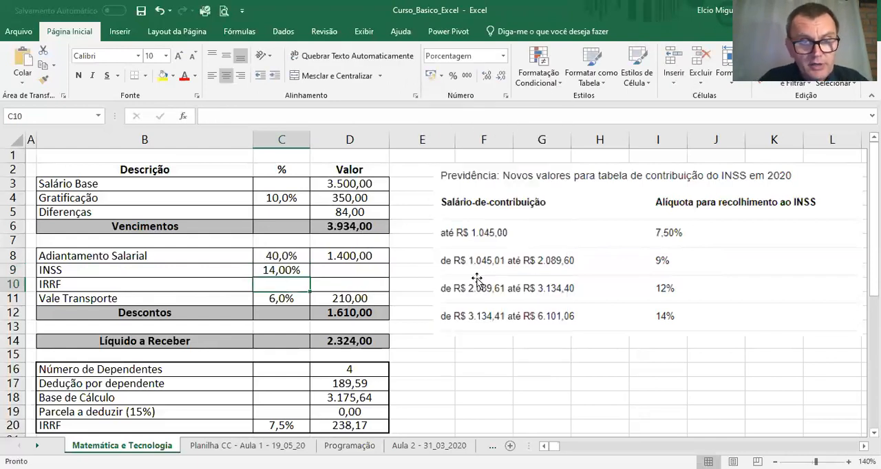
left_click(356, 269)
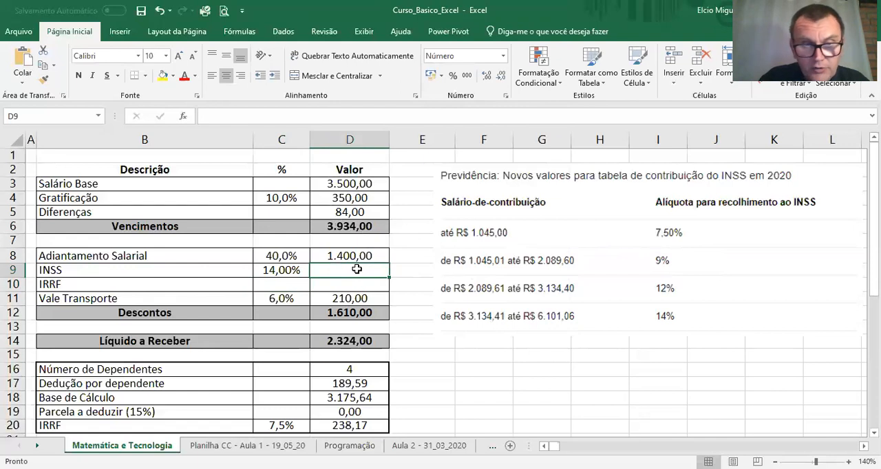
left_click(285, 271)
left_click(500, 76)
Step: Calculate the INSS value in D9 from total earnings and the INSS percentage with =D6*C9
left_click(350, 272)
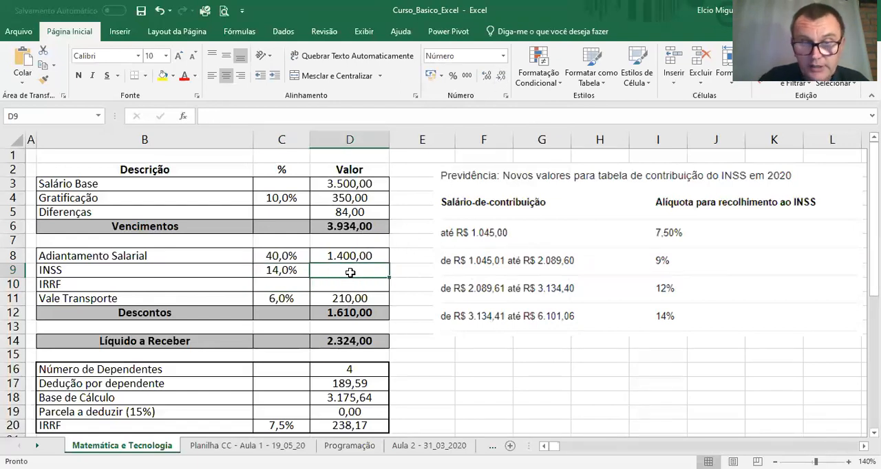
type("=")
left_click(372, 224)
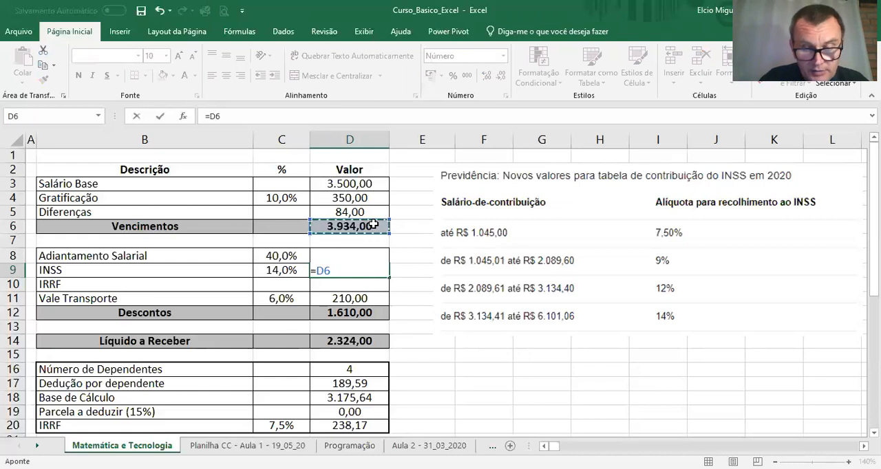
type("*")
left_click(267, 269)
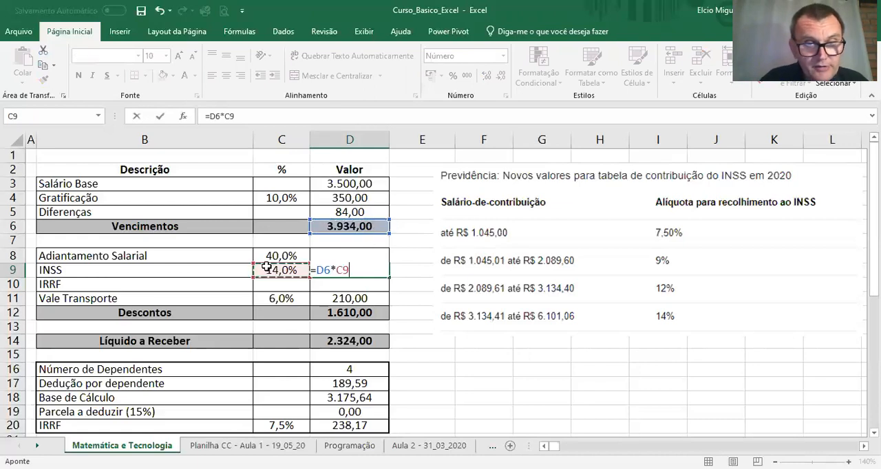
key("Return")
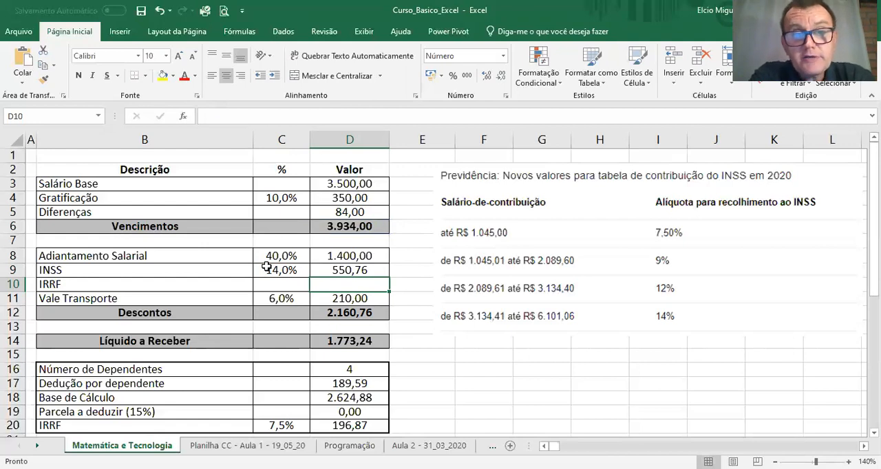
Step: Set the Gratificação percentage in C4 to 0% and the Salário Base in D3 to 3100
left_click(280, 198)
type("0")
key("Return")
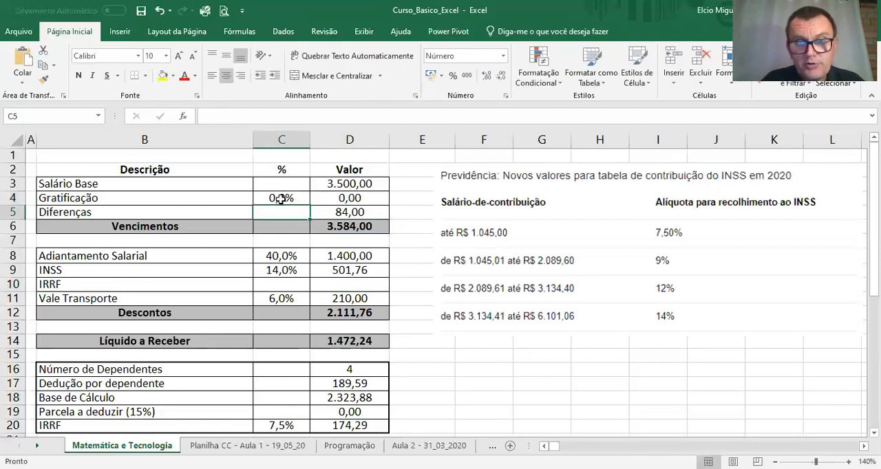
left_click(335, 184)
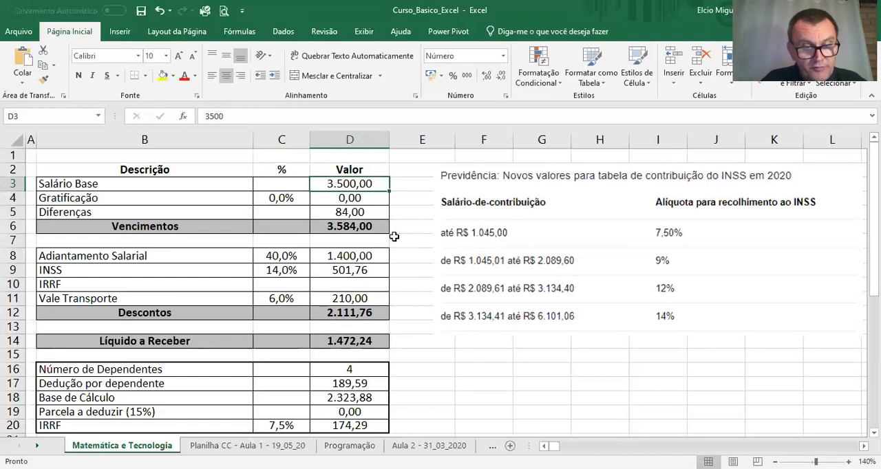
type("3100")
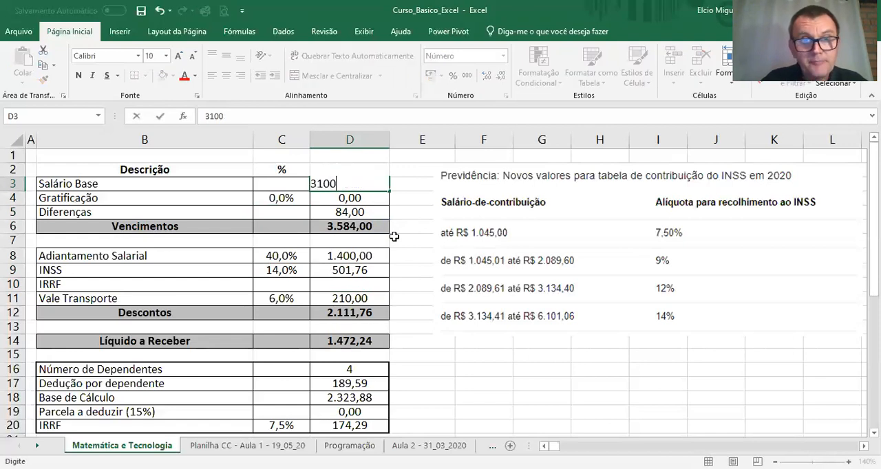
key("Return")
Step: Set the Gratificação percentage in C4 to 10% and the Diferenças value in D5 to 0
left_click(279, 198)
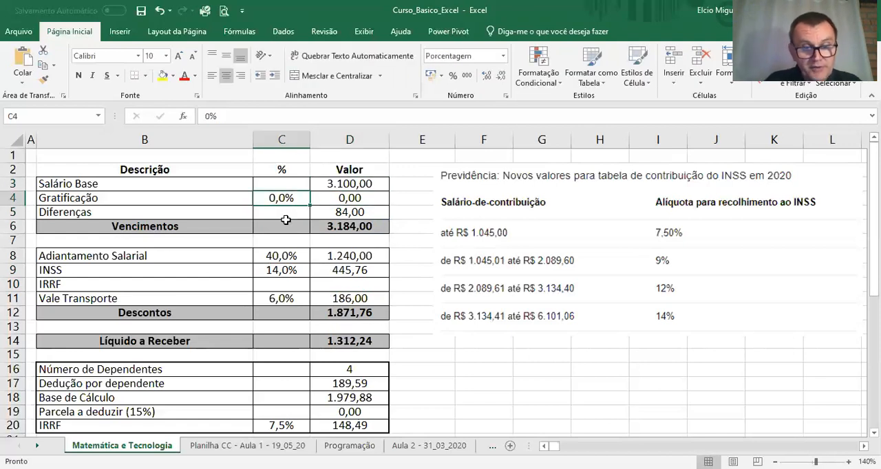
type("10")
key("Return")
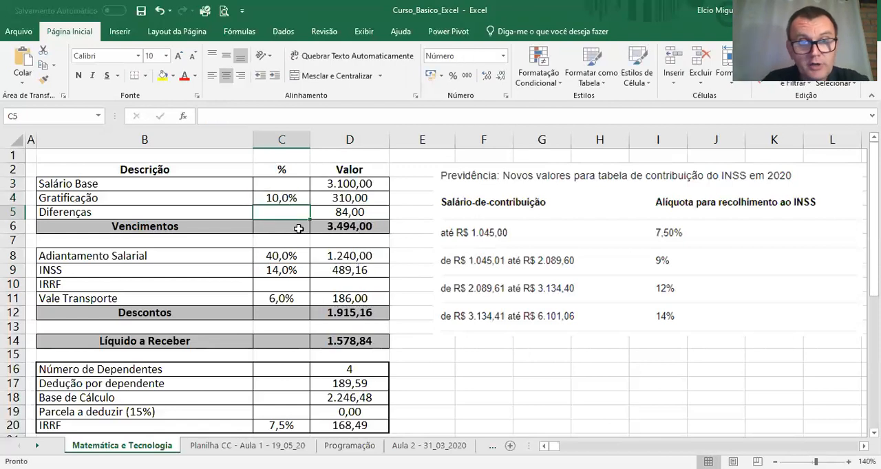
left_click(347, 214)
type("0")
key("Return")
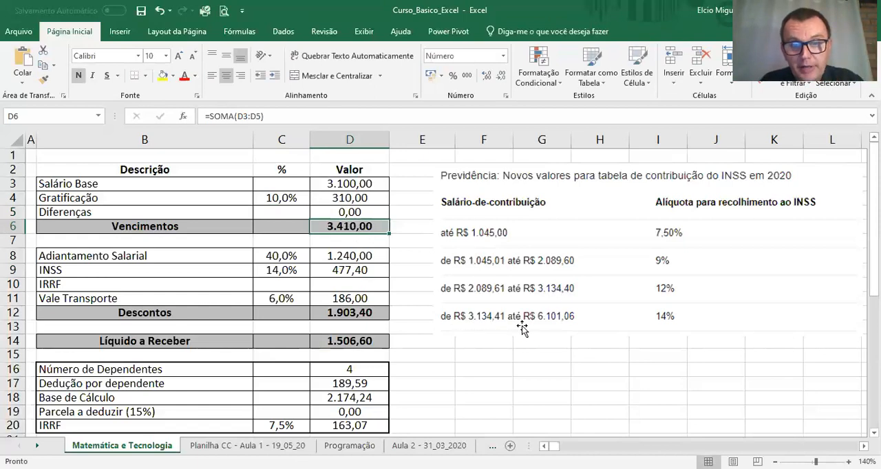
Step: Set the Gratificação percentage in C4 to 0% and the INSS percentage in C9 to 12%
left_click(273, 199)
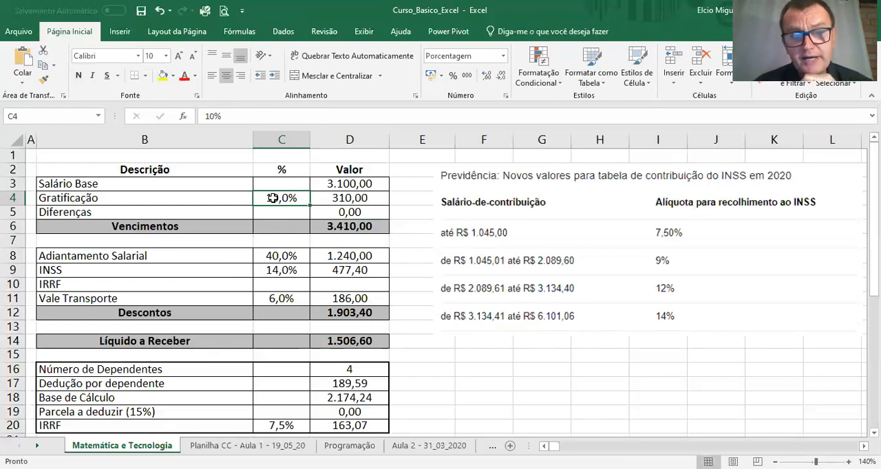
type("0")
key("Return")
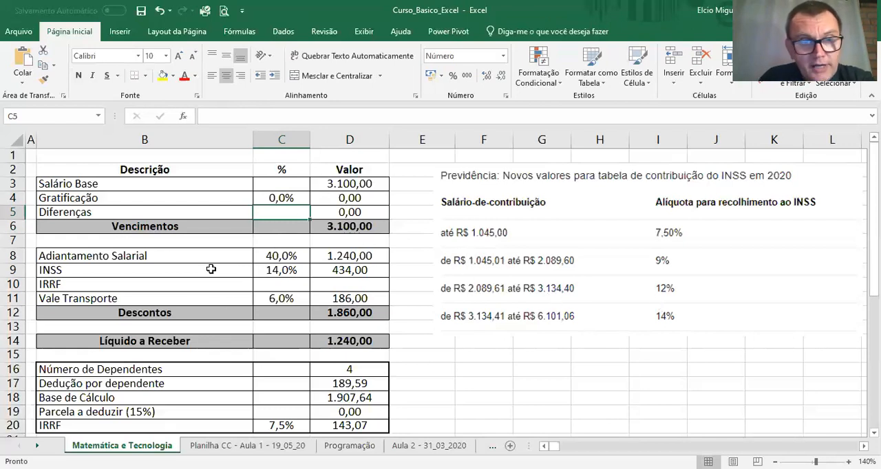
left_click(274, 275)
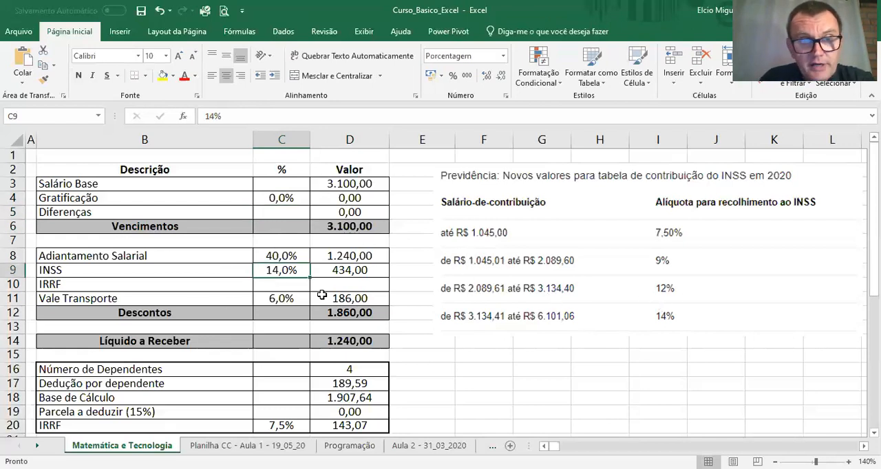
type("12")
key("Return")
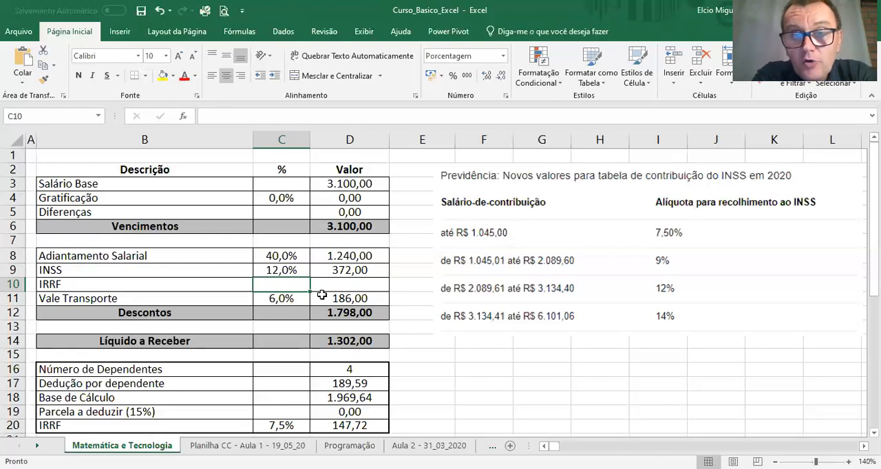
Step: Shrink the INSS contribution table picture to end above row 12, and position it beside the payslip
left_click(481, 269)
left_click_drag(432, 338, 566, 283)
left_click_drag(625, 242, 508, 235)
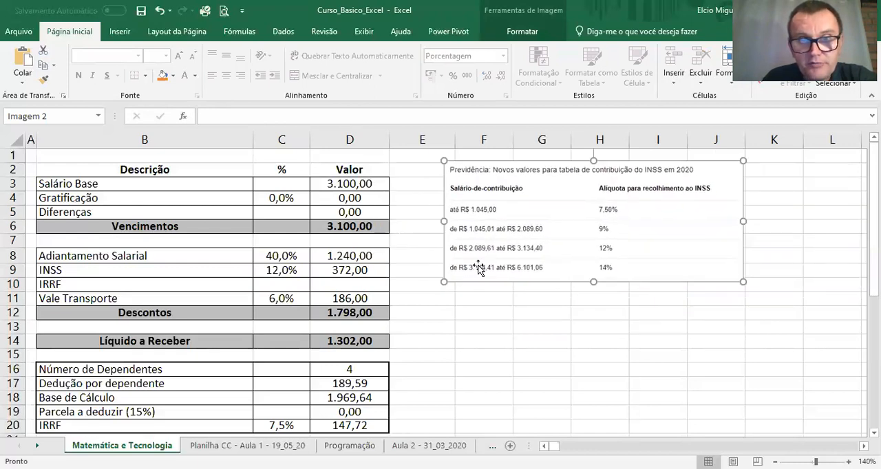
left_click_drag(743, 281, 811, 309)
left_click(474, 339)
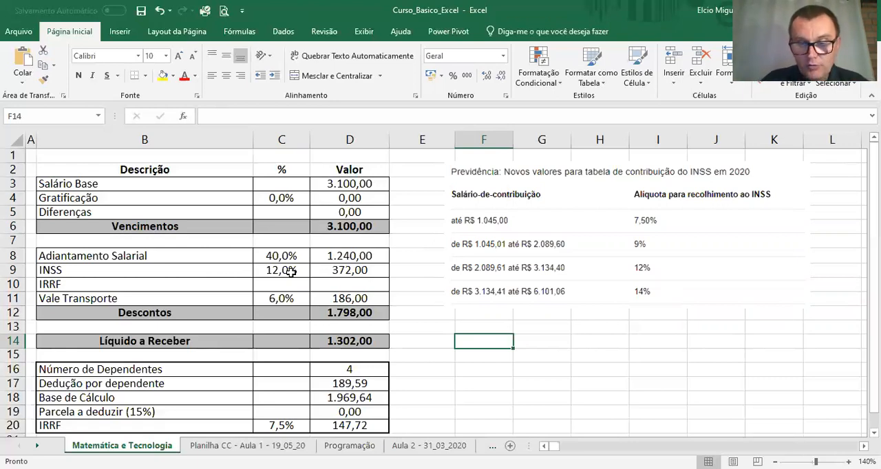
type("=")
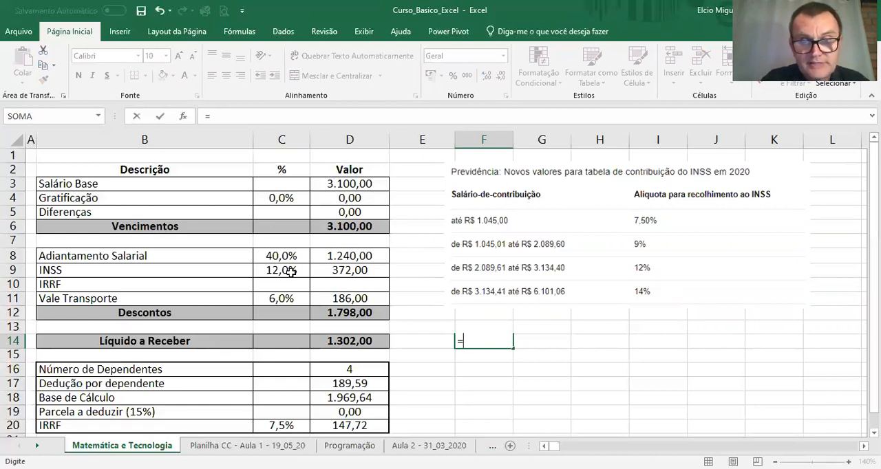
type("se(")
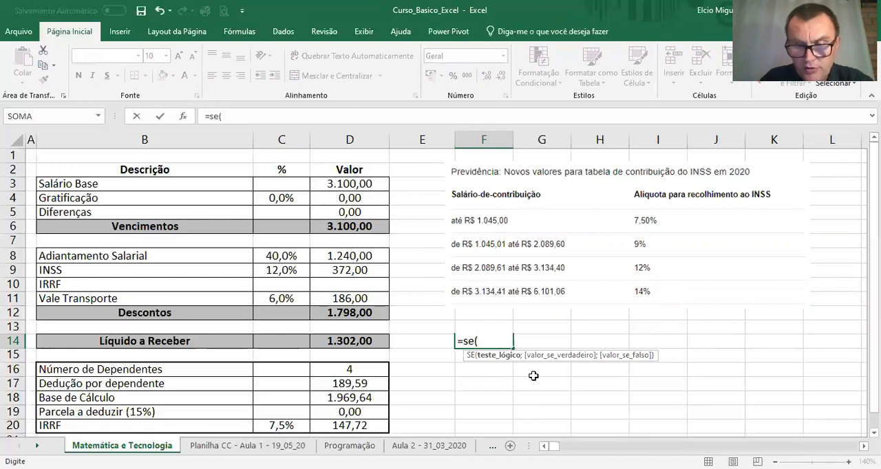
key("Escape")
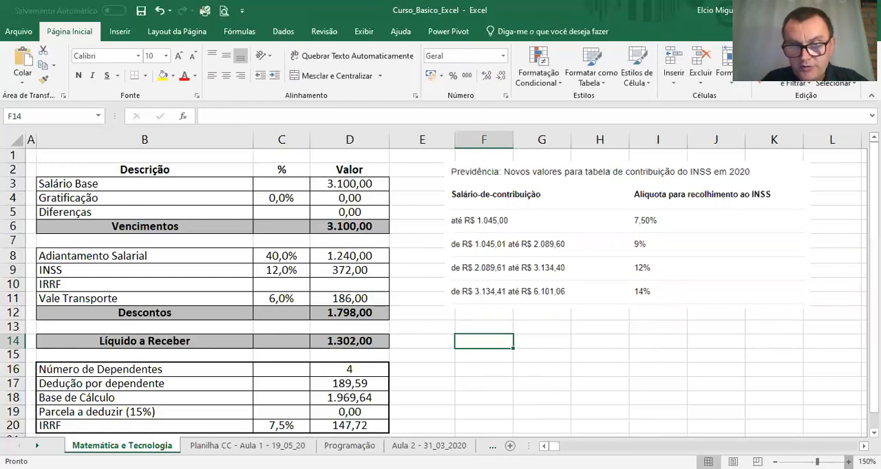
Step: Enlarge the sheet view to 170%, and shrink and move the INSS table picture close to column D
left_click(848, 462)
left_click(848, 462)
left_click(848, 462)
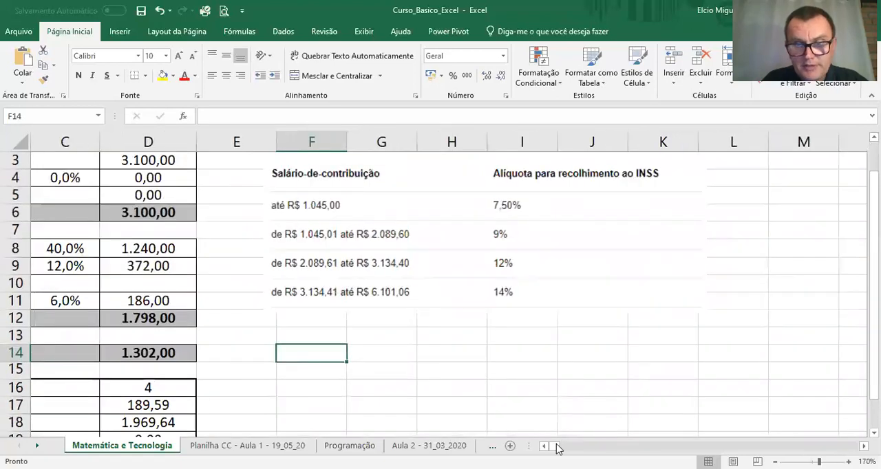
scroll(447, 282, "left", 3)
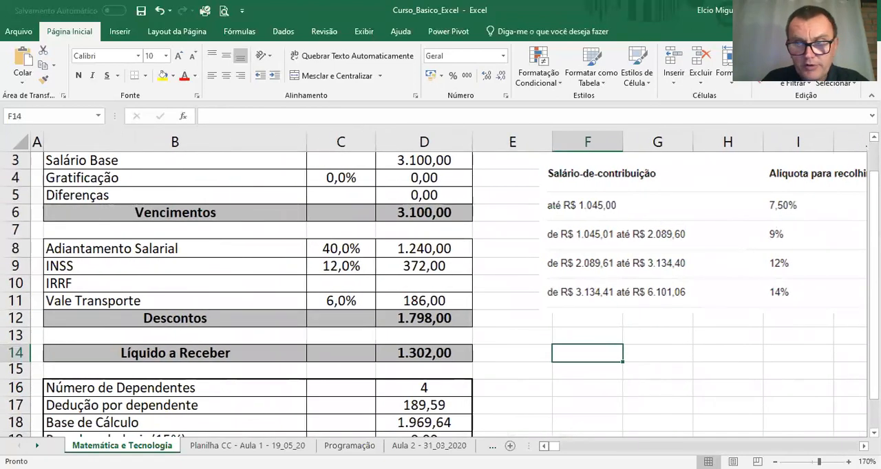
left_click_drag(616, 258, 569, 273)
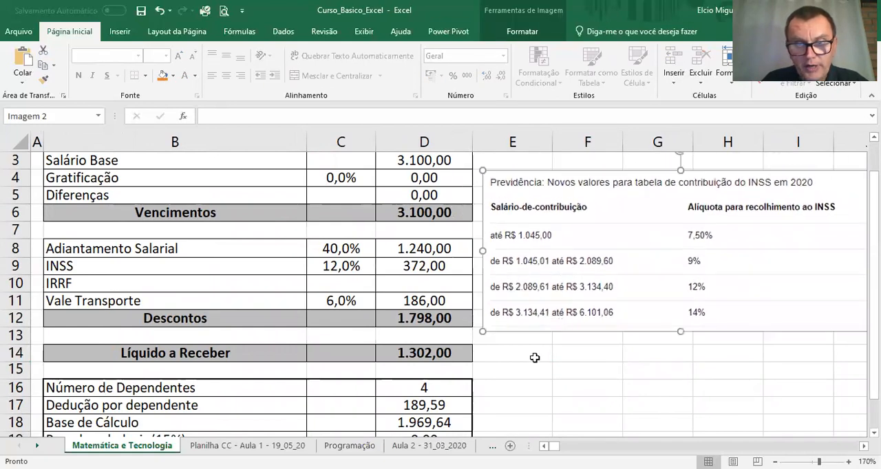
Step: Enter the formula =SE(D6<=1045;7,5;0) in F14 for the first INSS bracket
left_click(576, 354)
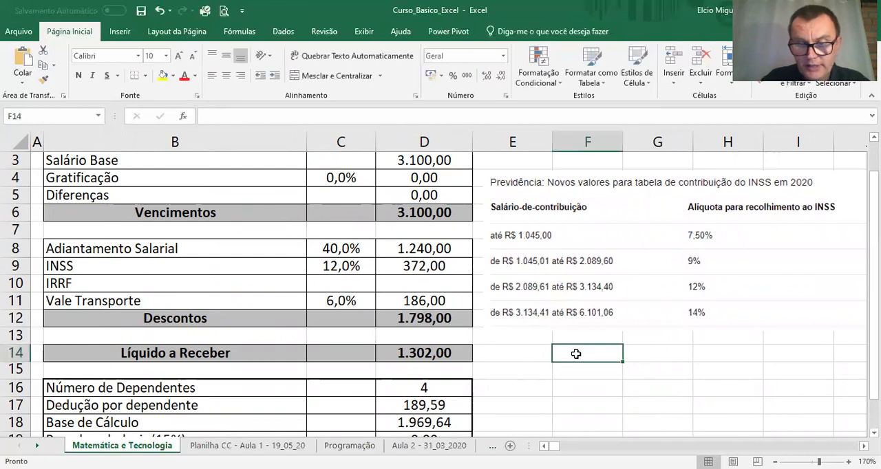
type("=")
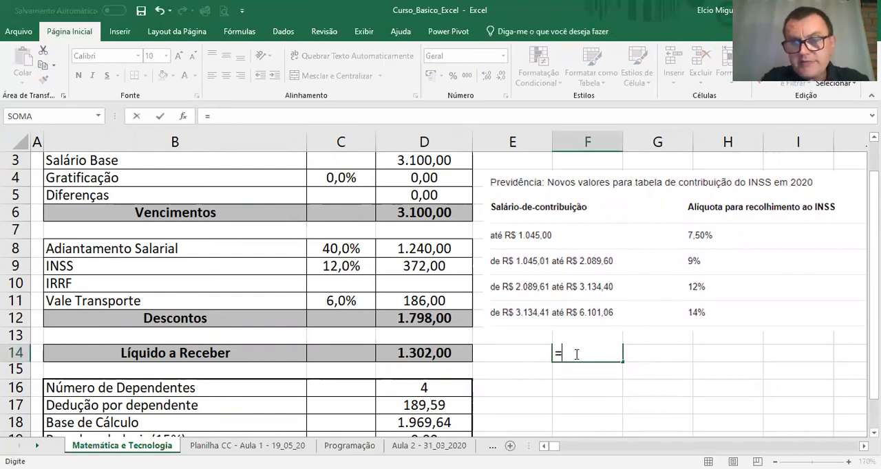
type("se(")
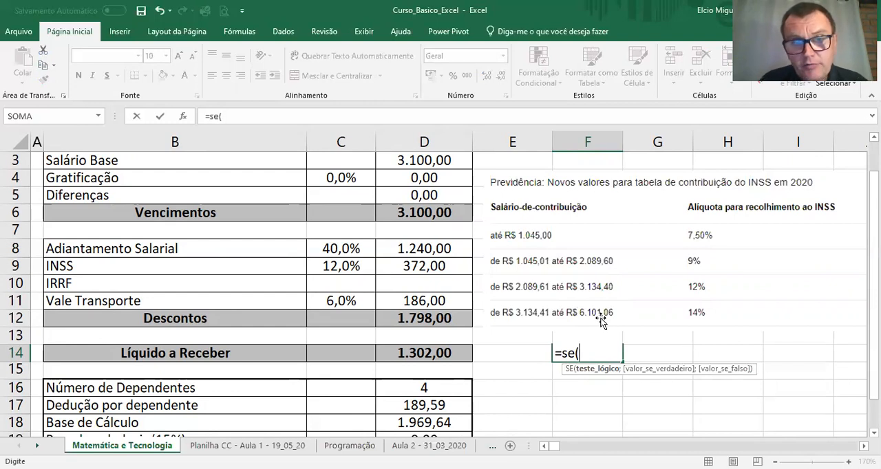
left_click(424, 214)
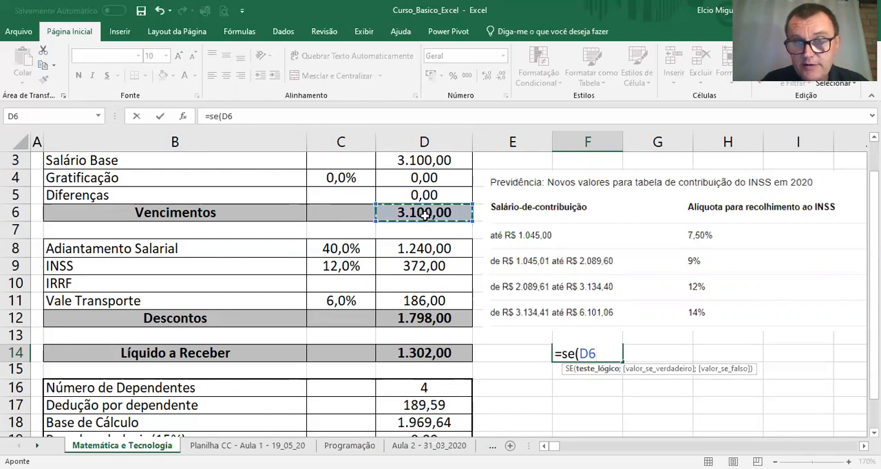
type("<")
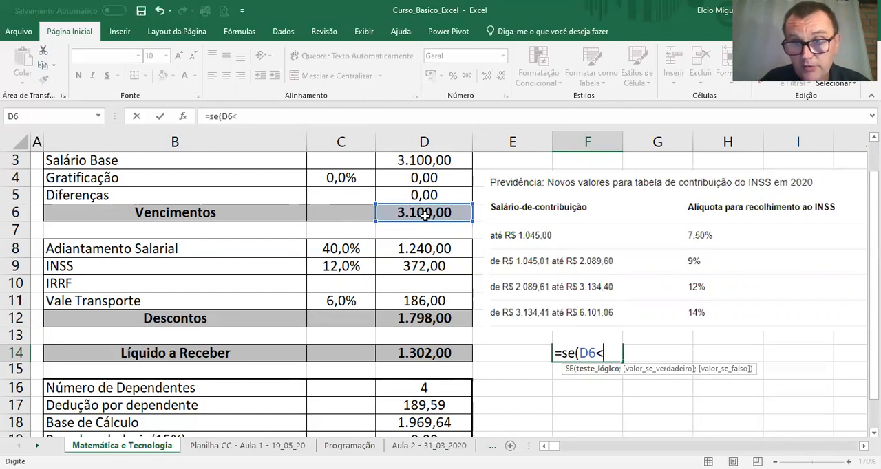
type("=")
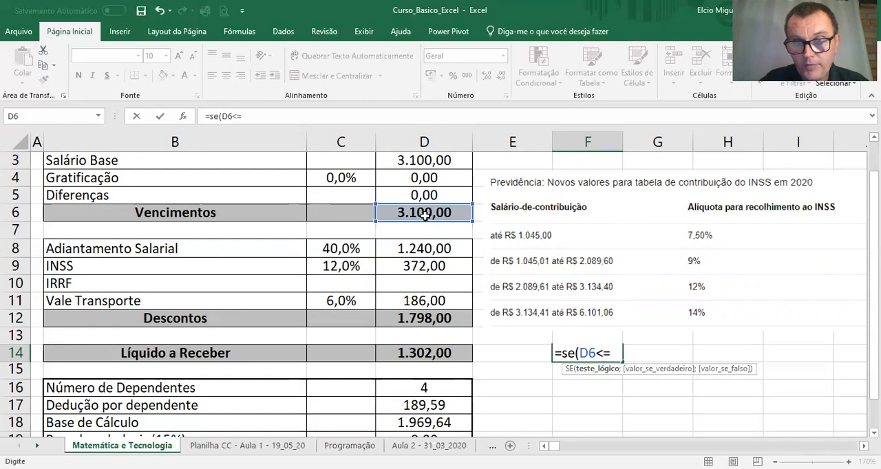
type("10")
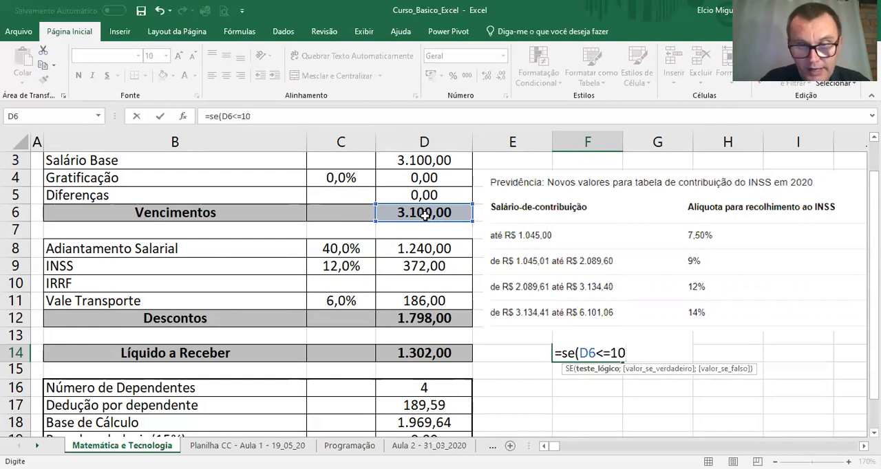
type("45")
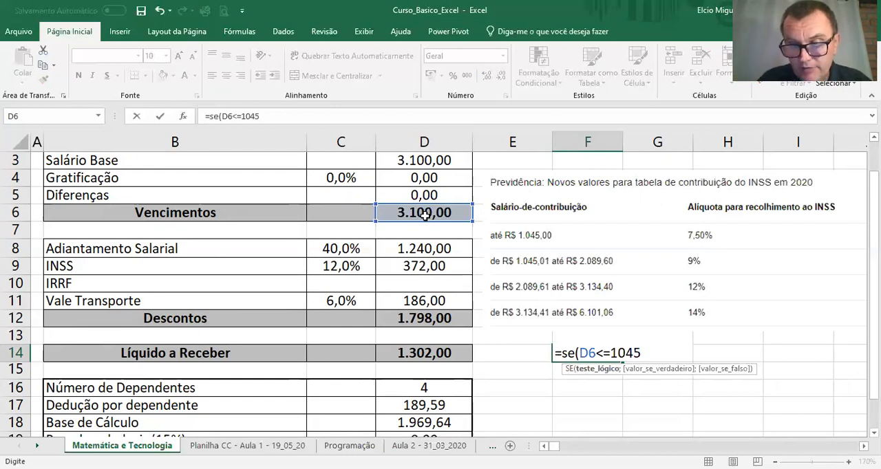
type(";7,5")
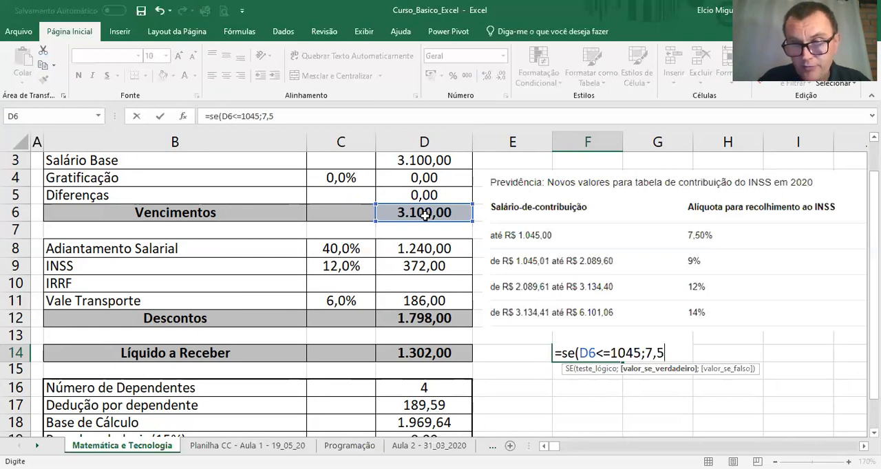
type(";0)")
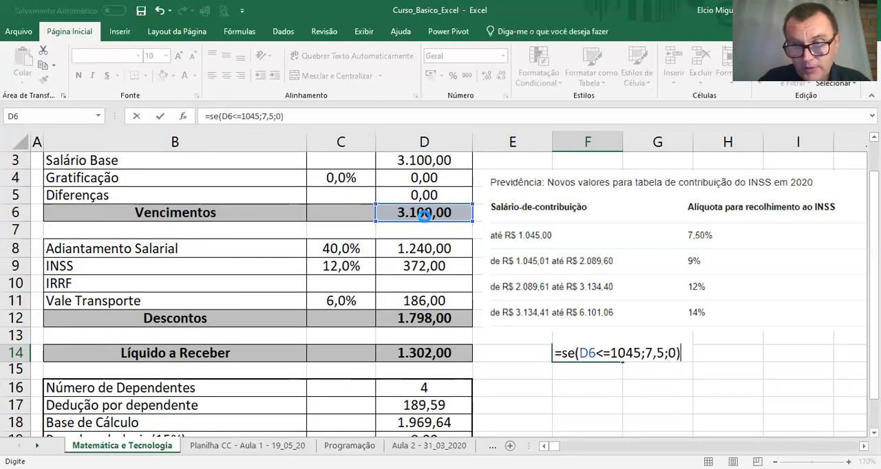
key("Return")
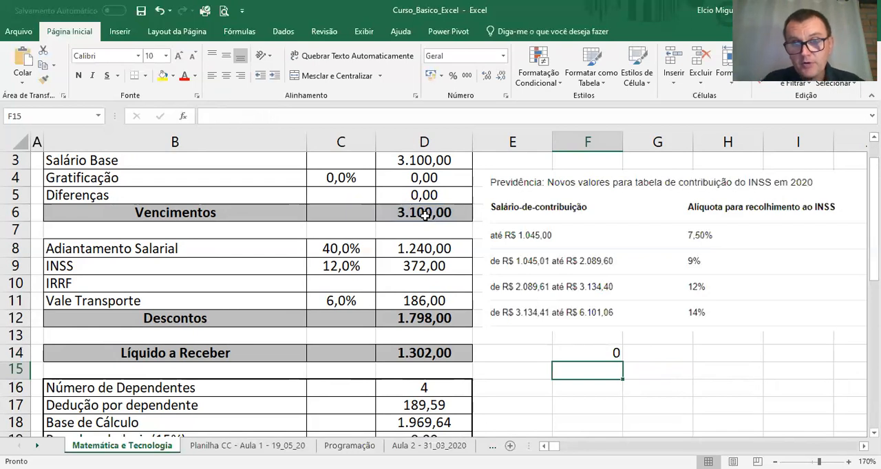
Step: Set the Salário Base value in D3 to 1.000 to test the first INSS bracket
scroll(425, 215, "up", 1)
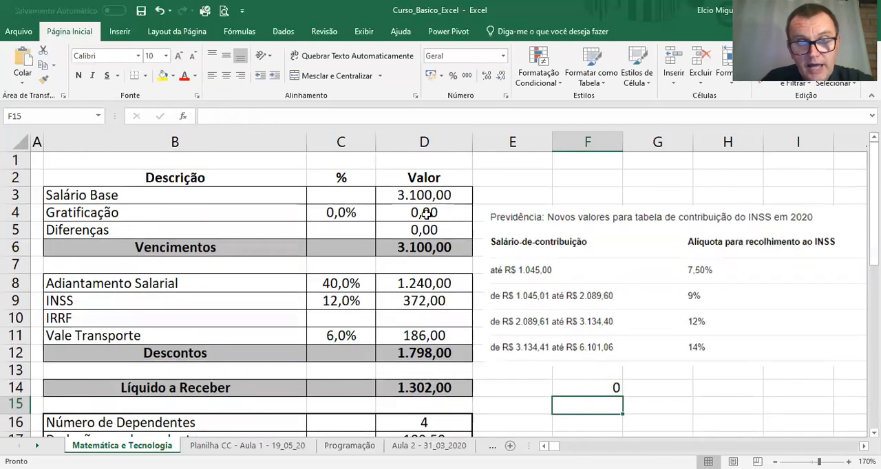
left_click(432, 195)
type("1.000")
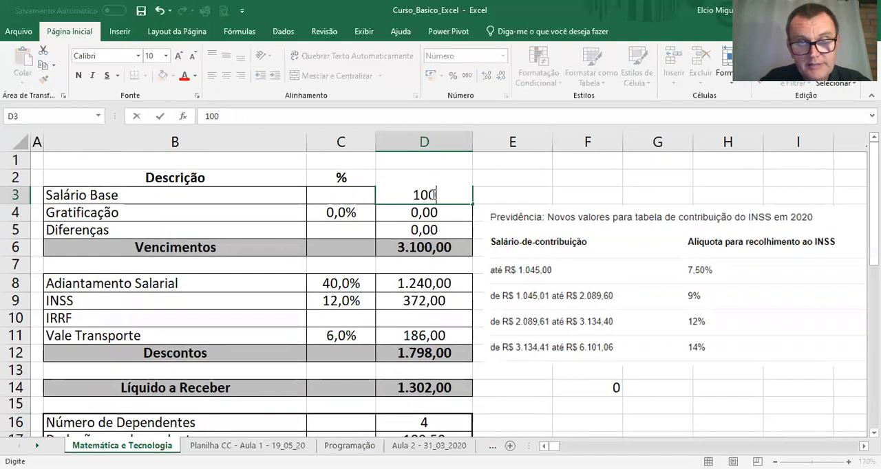
key("Return")
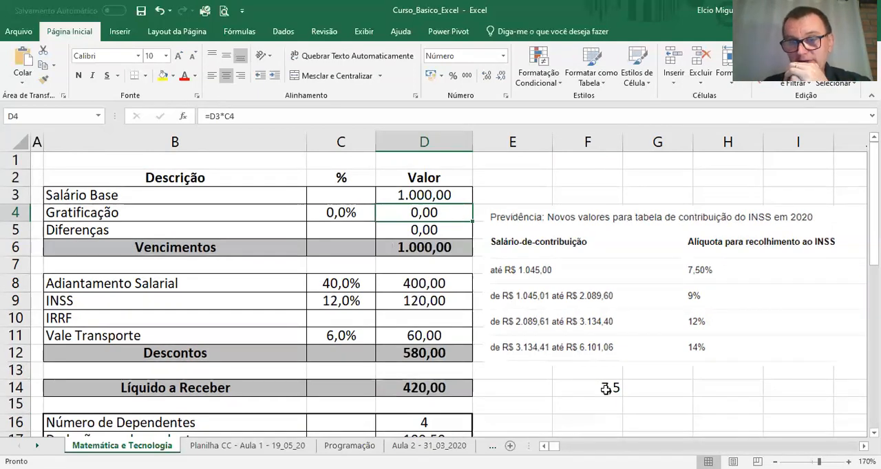
Step: Replace the 0 result in the F14 formula with a nested SE(D6<=2089,6;9;0) for the second INSS bracket
left_click(605, 389)
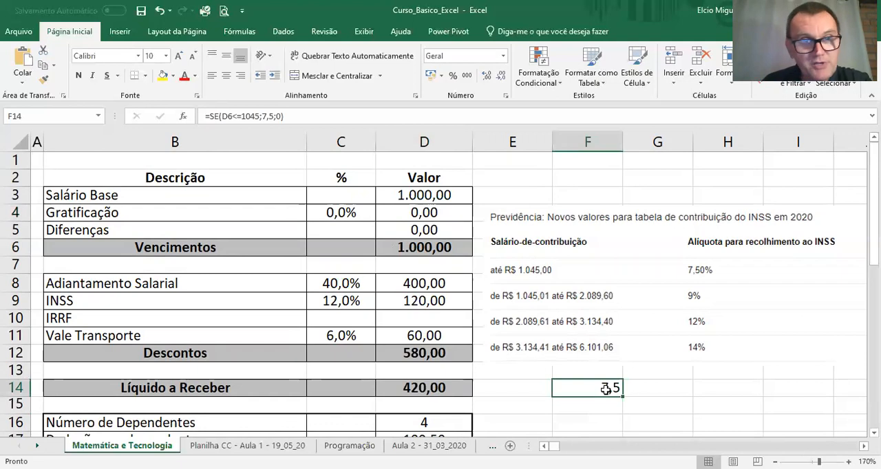
double_click(607, 389)
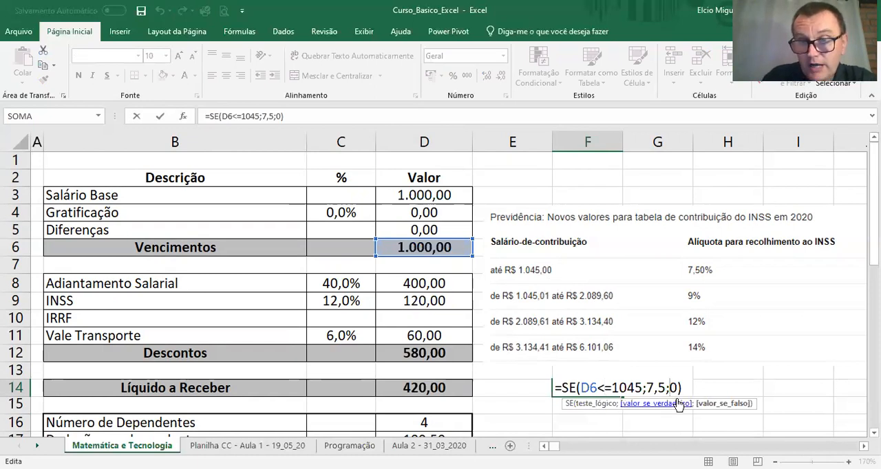
key("BackSpace")
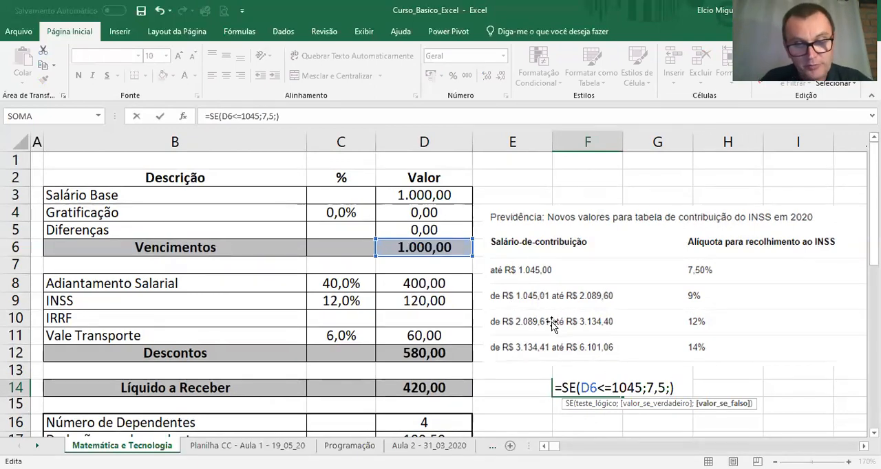
type("se(")
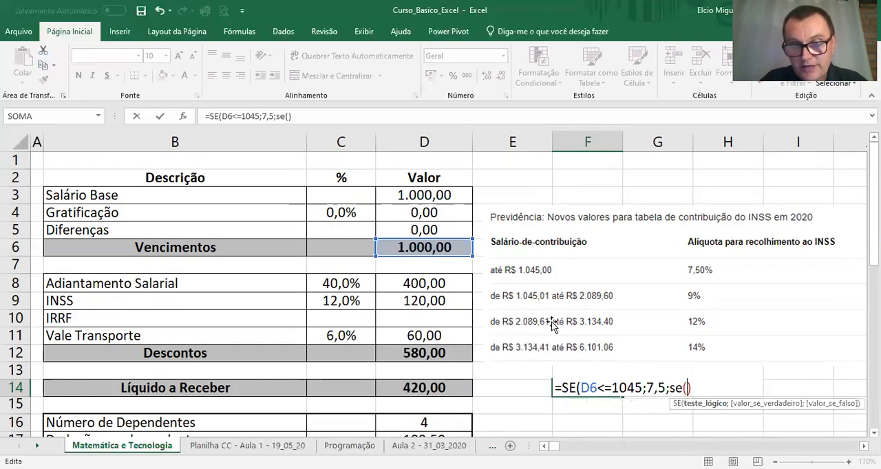
type("D6")
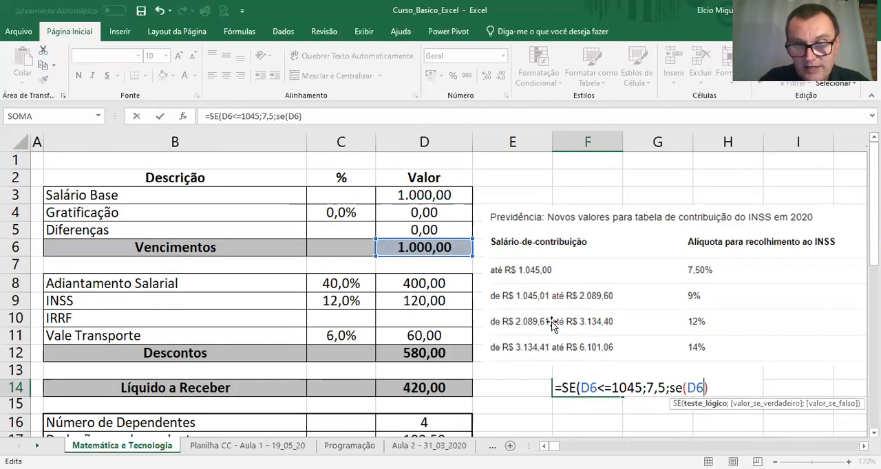
type("<=")
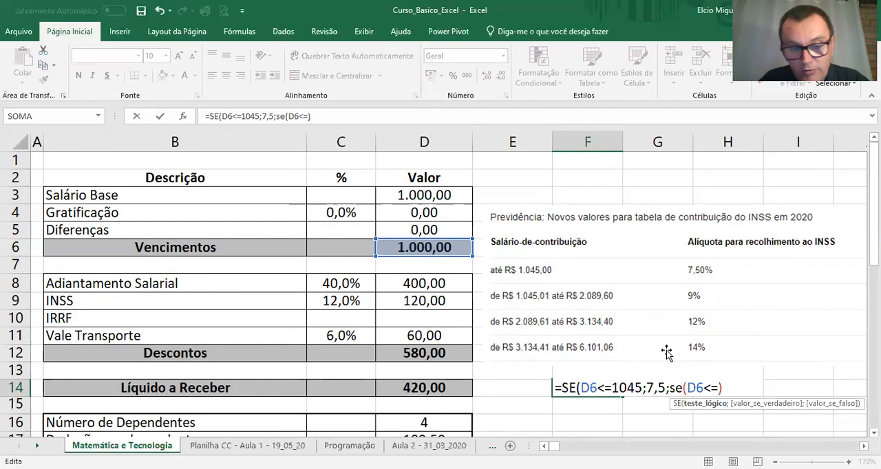
type("2")
type("089")
key("BackSpace")
type("89,6")
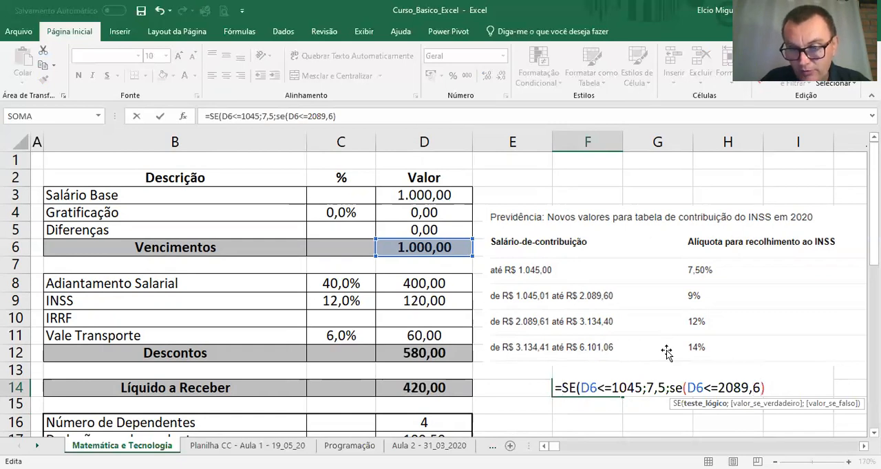
type(";9")
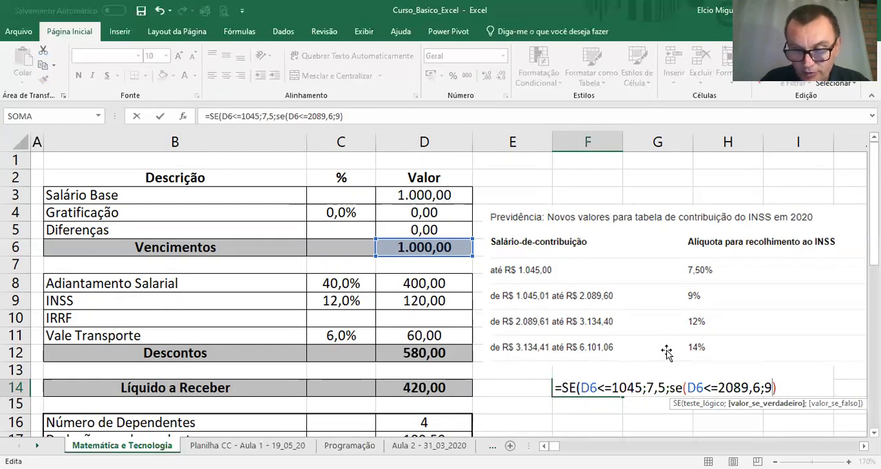
type(";0")
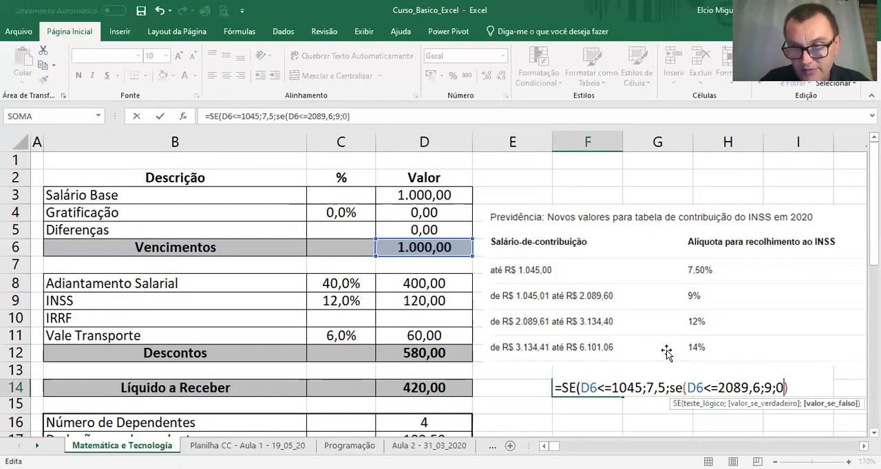
type("))")
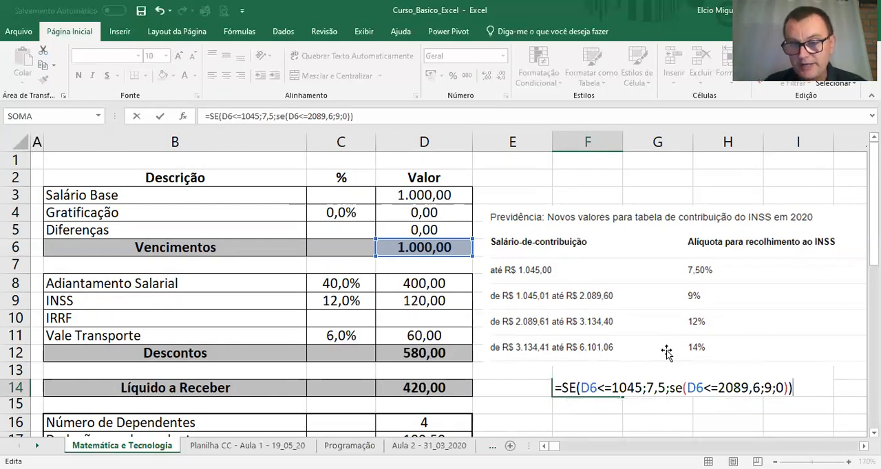
key("Return")
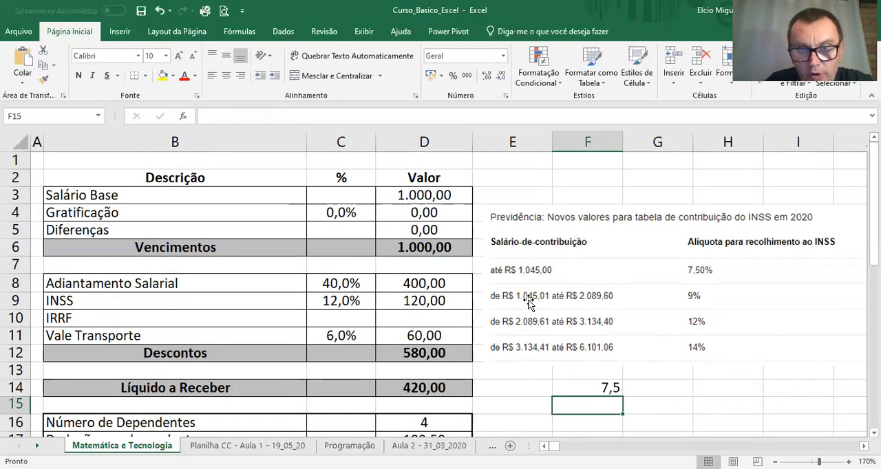
Step: Set the Salário Base value in D3 to 1045,01 to test the second INSS bracket
left_click(430, 196)
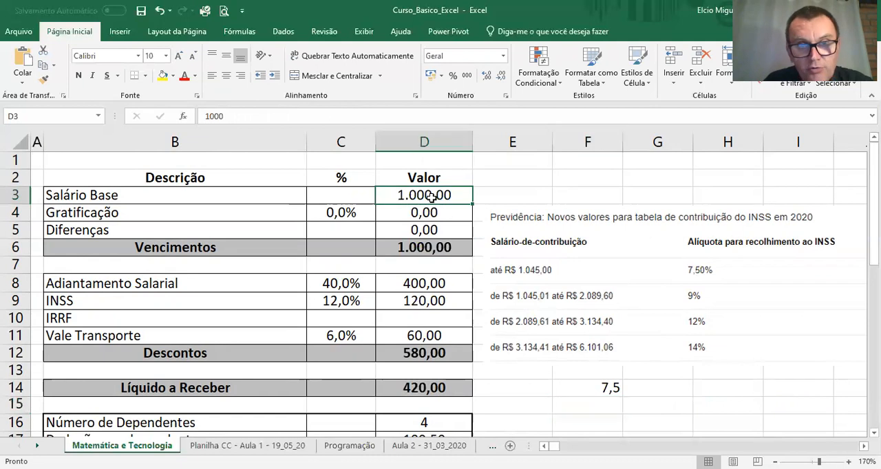
type("1045")
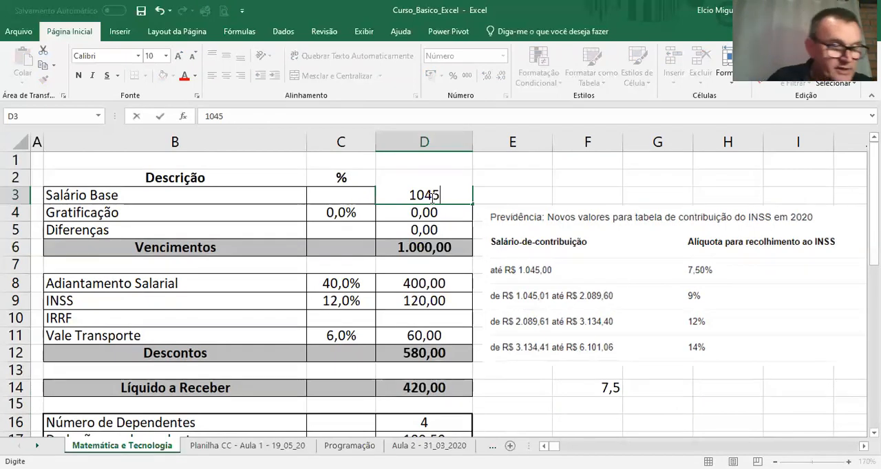
type(",01,01")
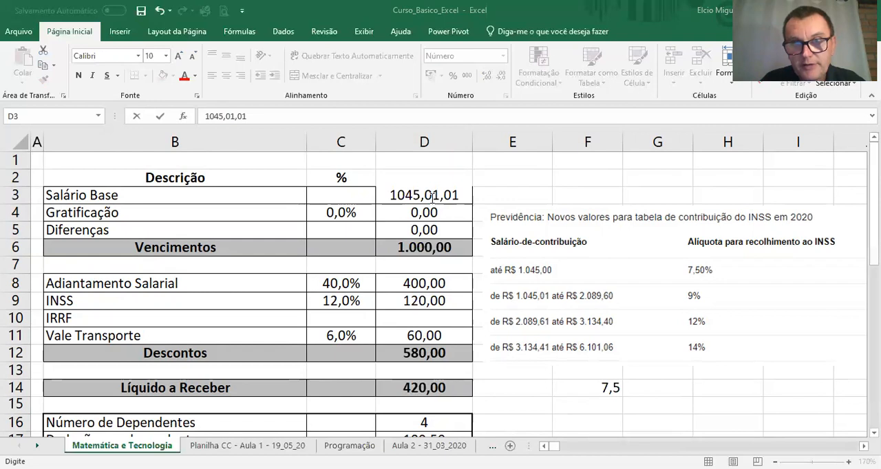
left_click(613, 264)
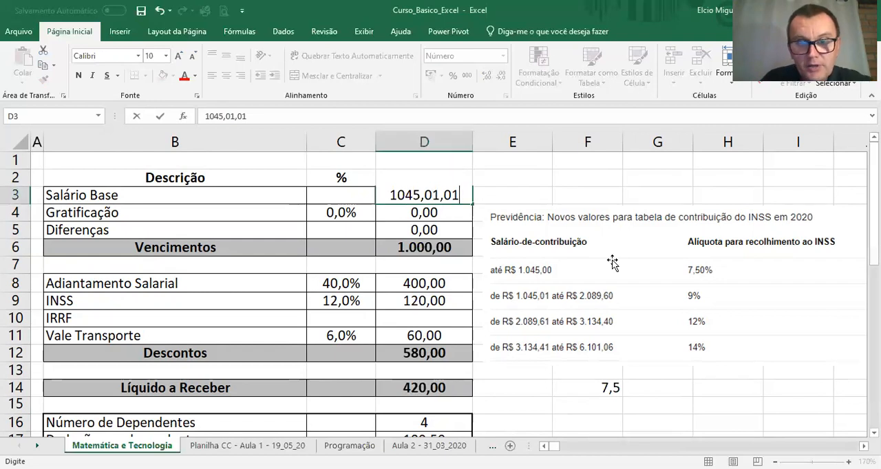
key("BackSpace")
key("BackSpace")
key("BackSpace")
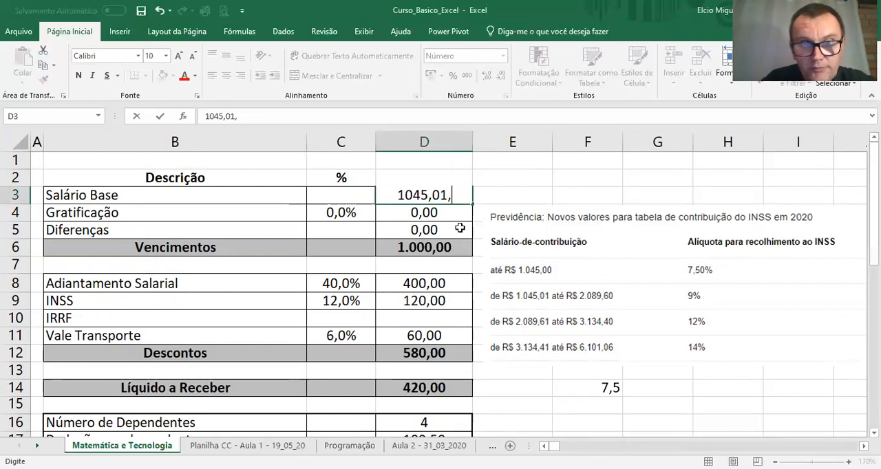
key("Return")
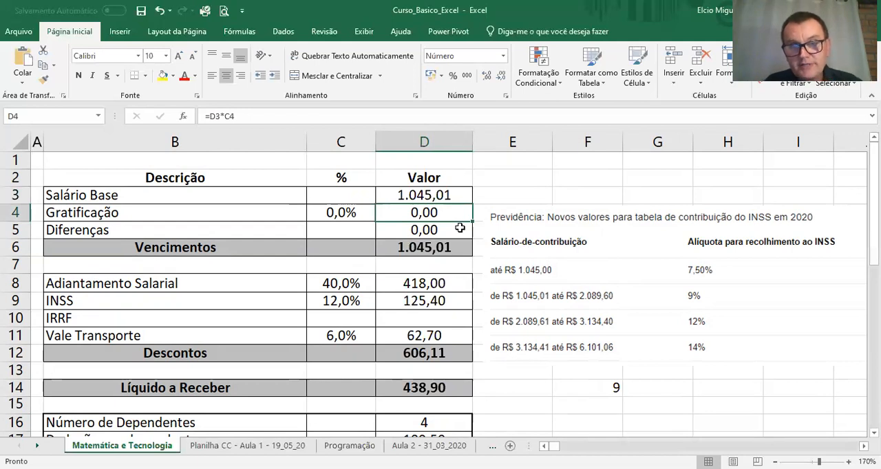
Step: Review the nested SE formula in F14, selecting its first value-if-true argument, 7,5, and close the cell
left_click(564, 393)
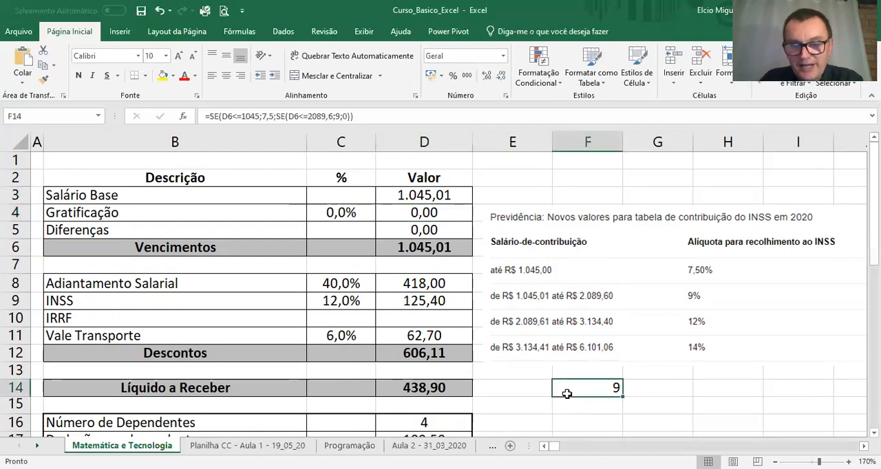
double_click(567, 394)
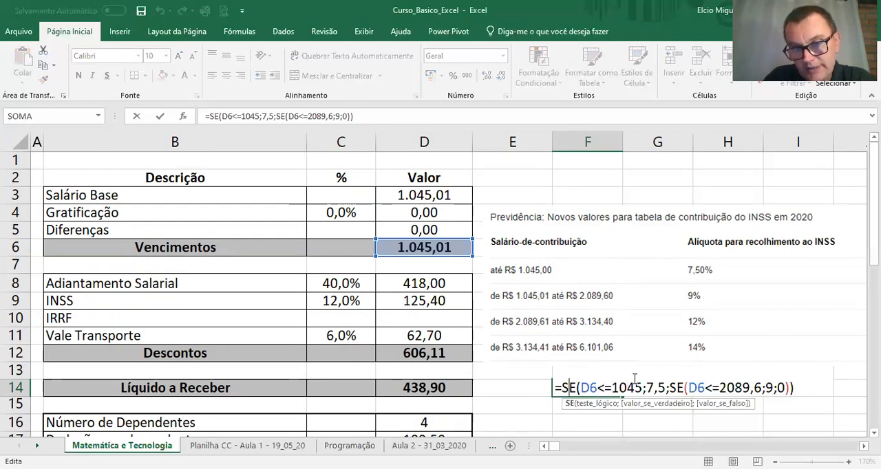
left_click_drag(649, 387, 666, 388)
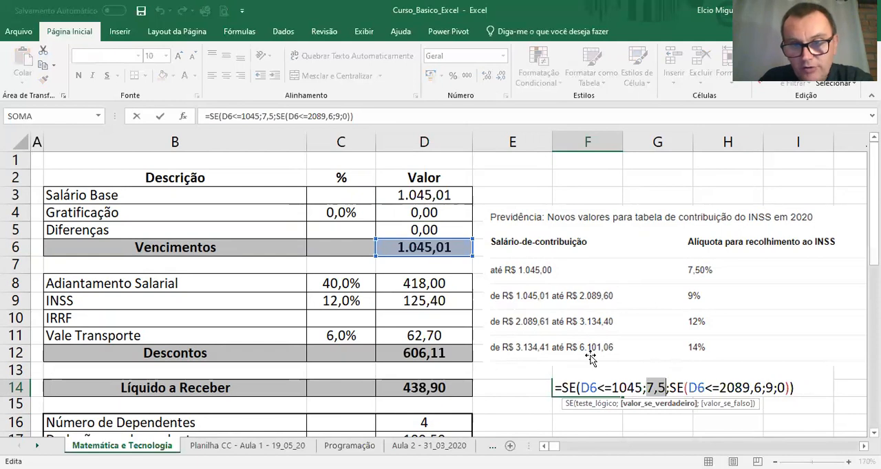
key("Return")
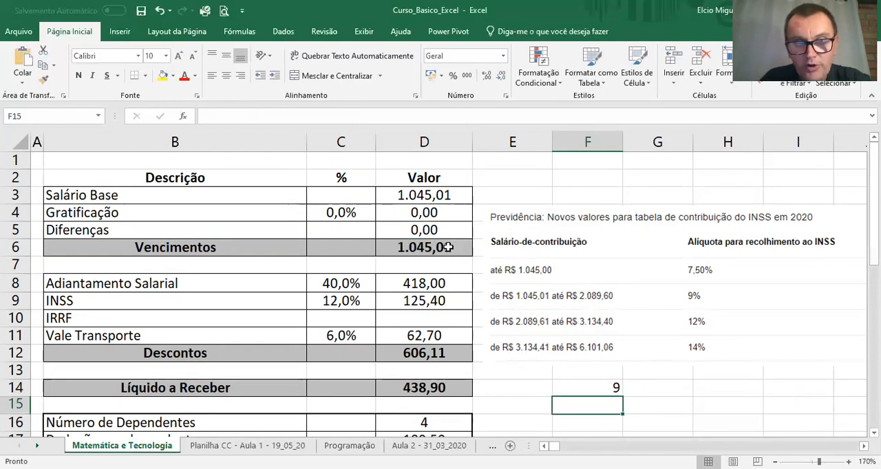
Step: Set the Salário Base value in D3 to 2089,60 to test the upper limit of the second INSS bracket
left_click(432, 195)
type("2")
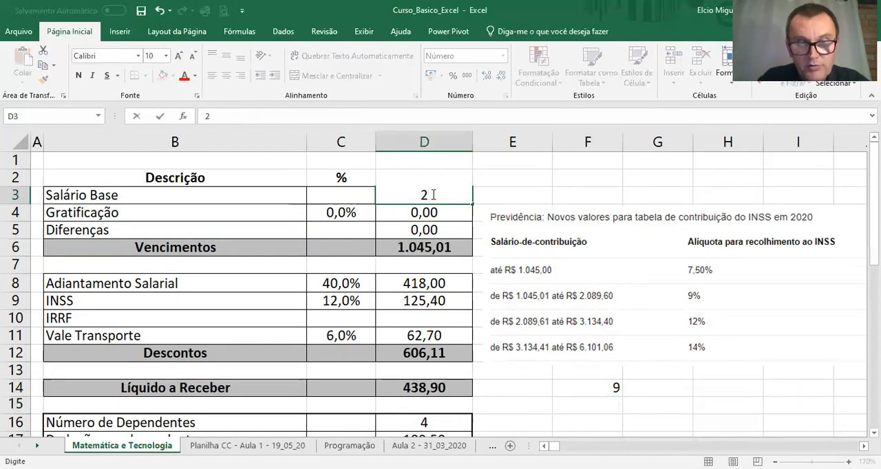
type("089,")
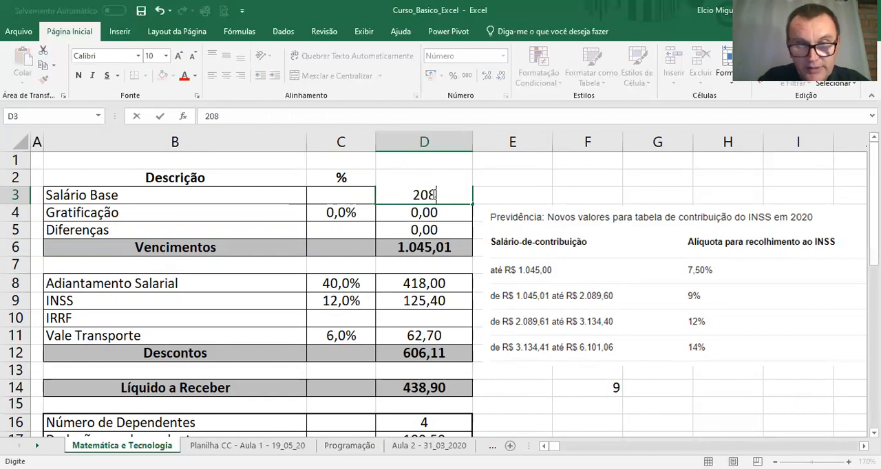
key("BackSpace")
type(",60")
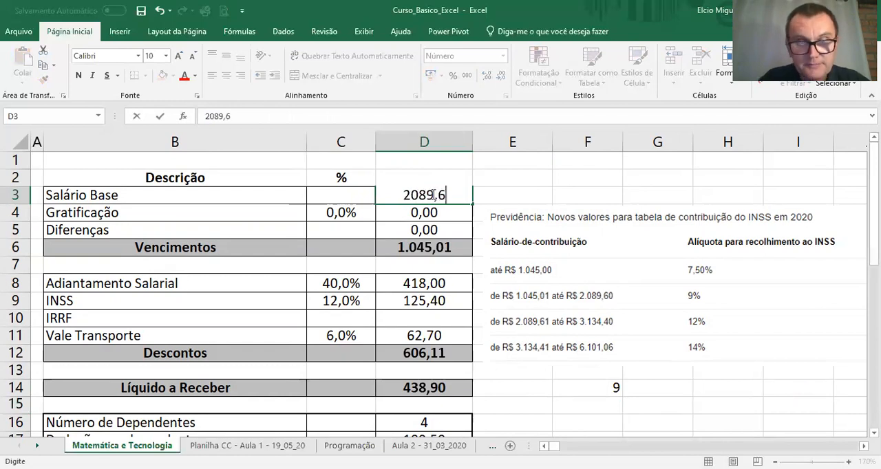
key("Return")
Step: Change the Salário Base value in D3 to 2089,61 to test the start of the third INSS bracket
left_click(433, 195)
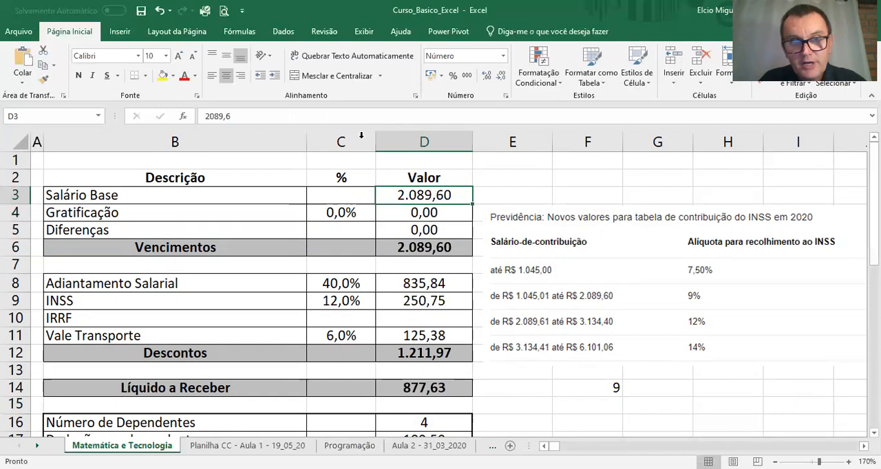
left_click(315, 117)
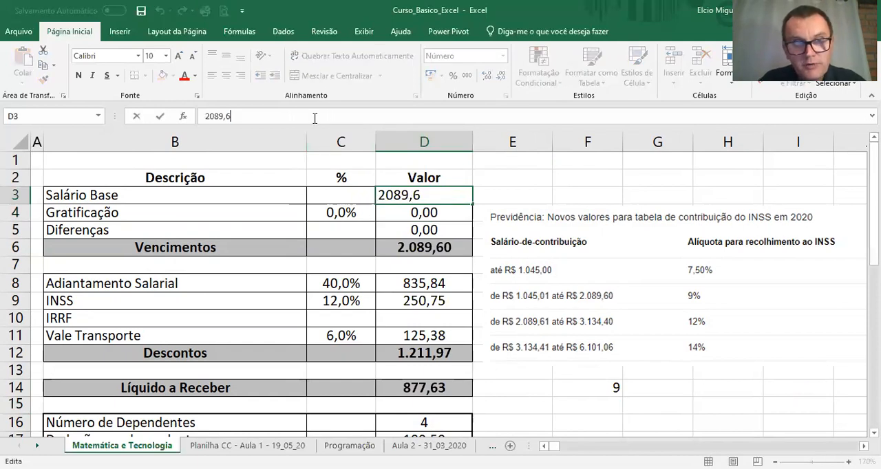
key("F1")
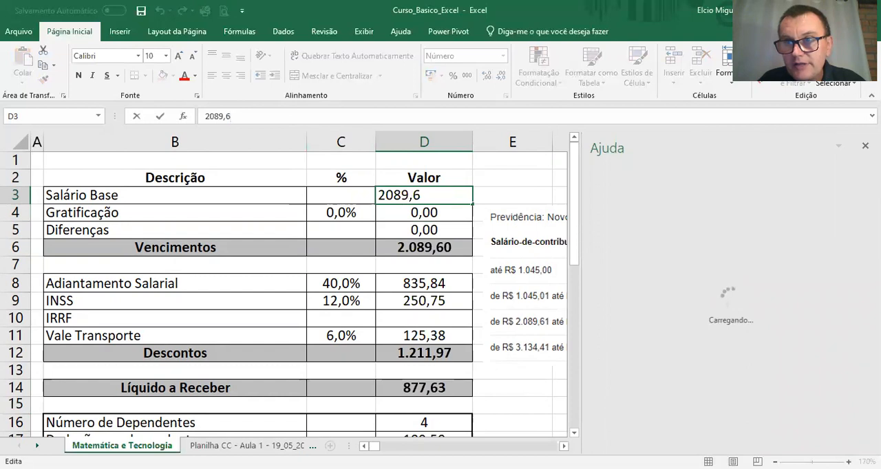
left_click(864, 145)
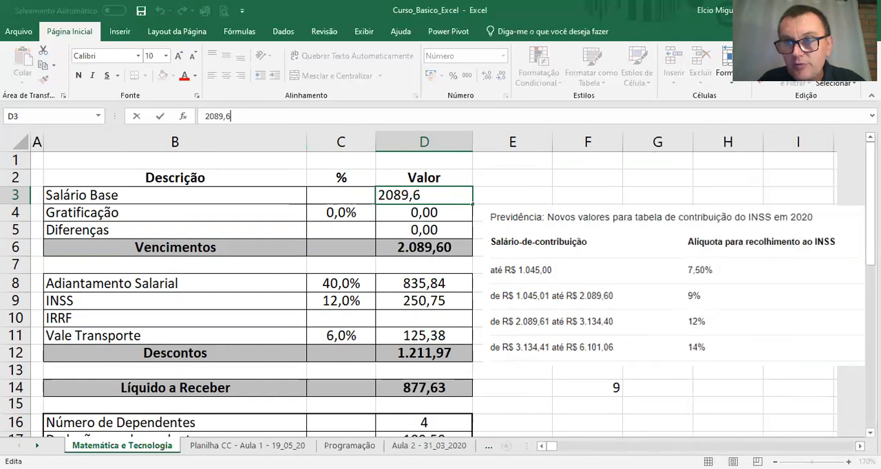
left_click(431, 198)
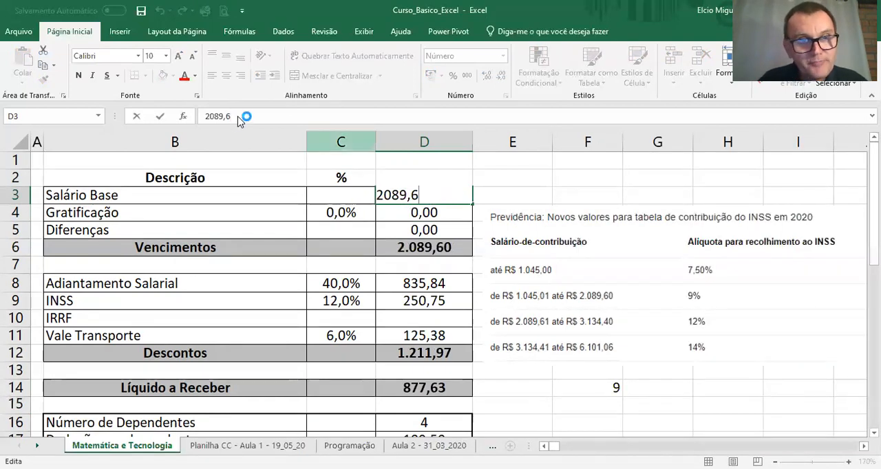
type("1")
left_click(453, 212)
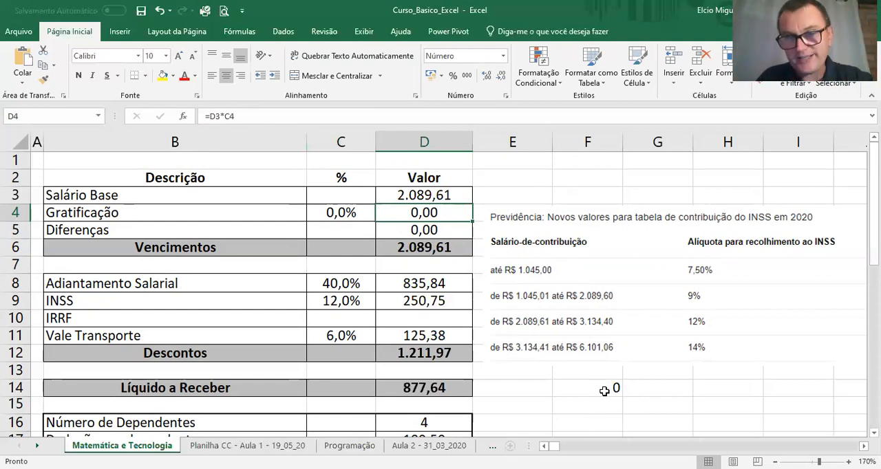
Step: In the F14 formula, replace the final 0 result with a nested SE testing D6<=3134,4 and returning 12 for the third INSS bracket
left_click(604, 391)
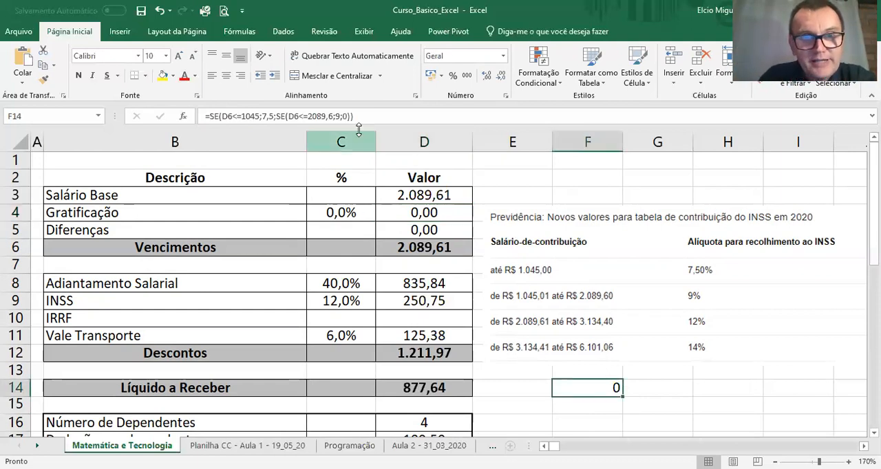
double_click(610, 389)
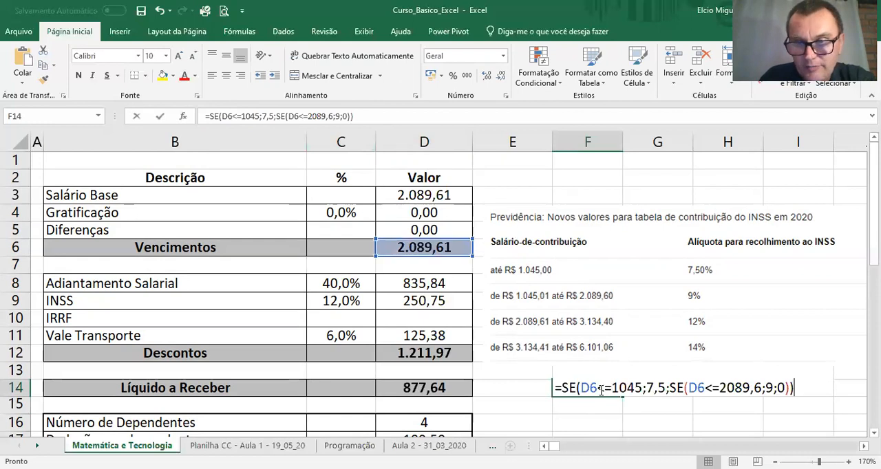
left_click(787, 389)
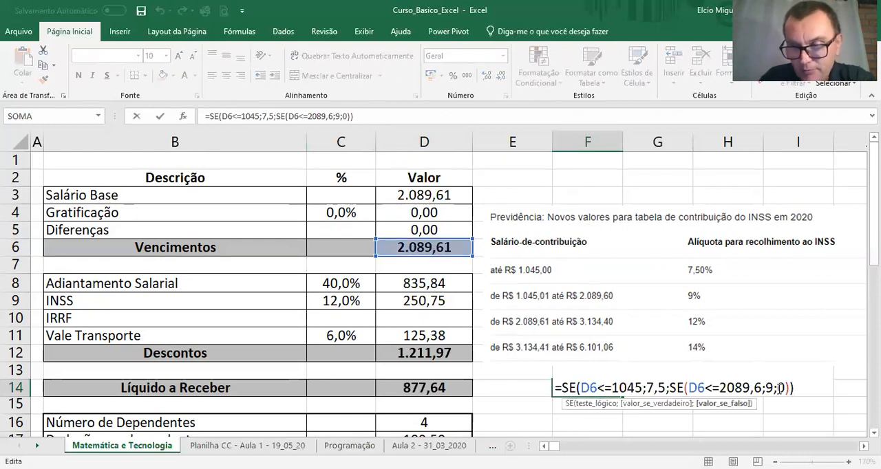
key("BackSpace")
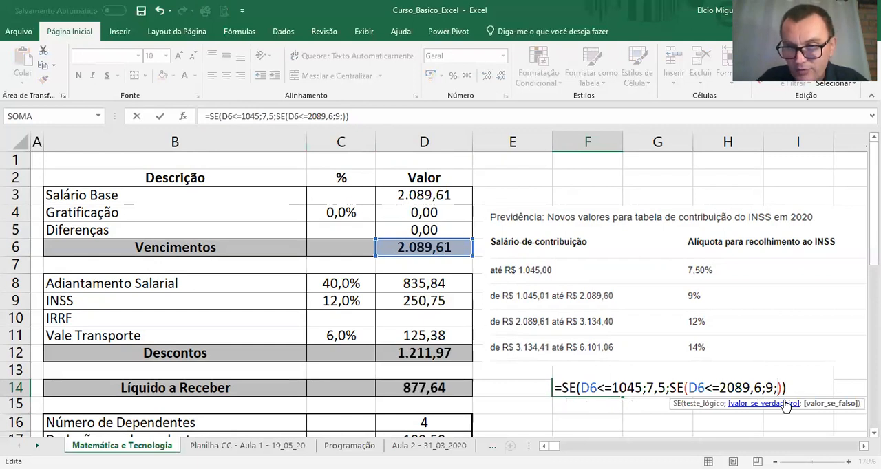
type("se")
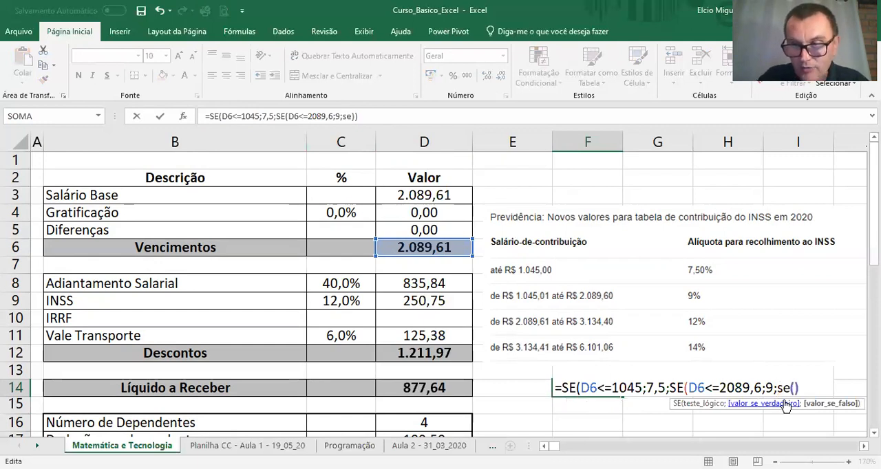
type("(D6")
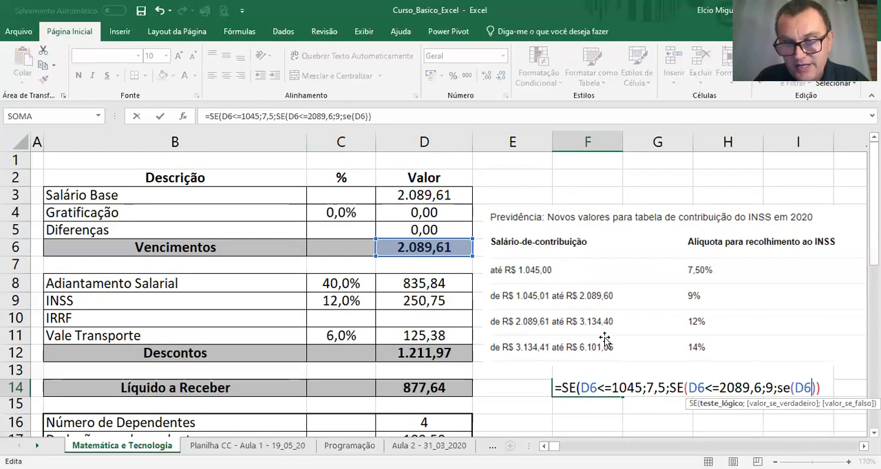
type("<=3")
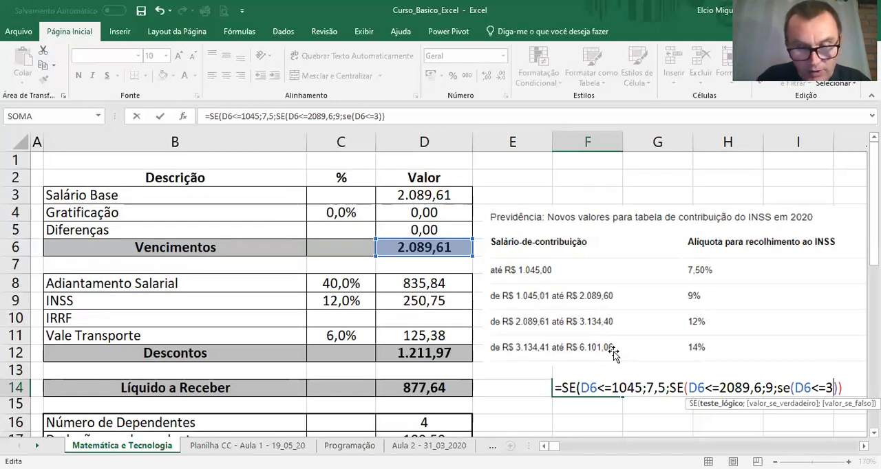
type("134,4")
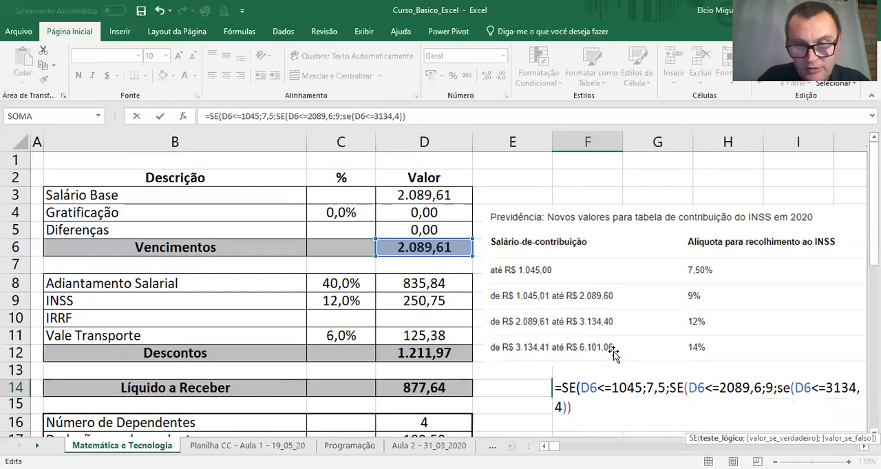
type(";12;")
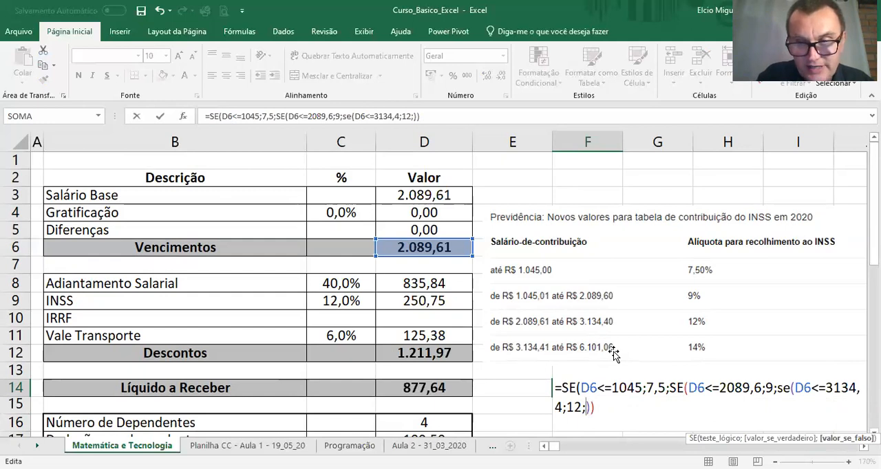
type("se(")
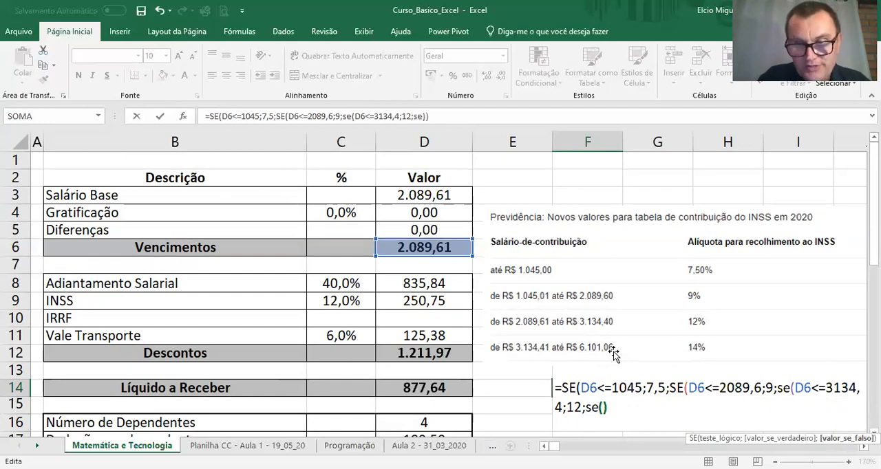
type("D6<")
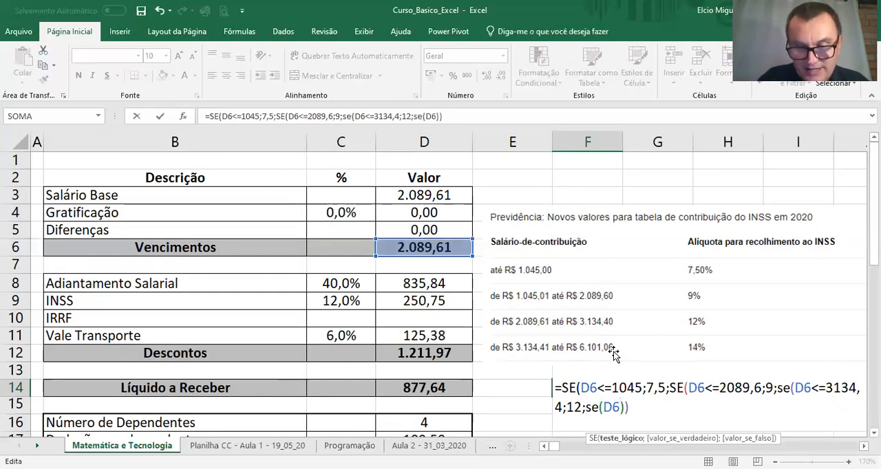
type("=")
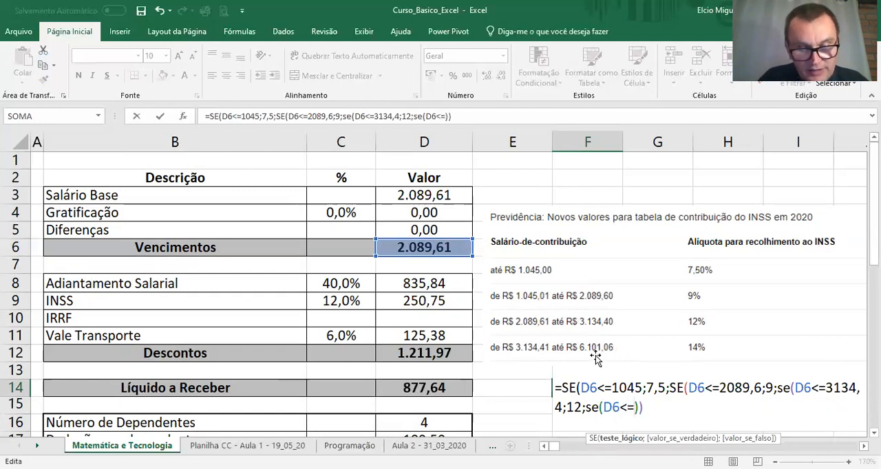
type("61010")
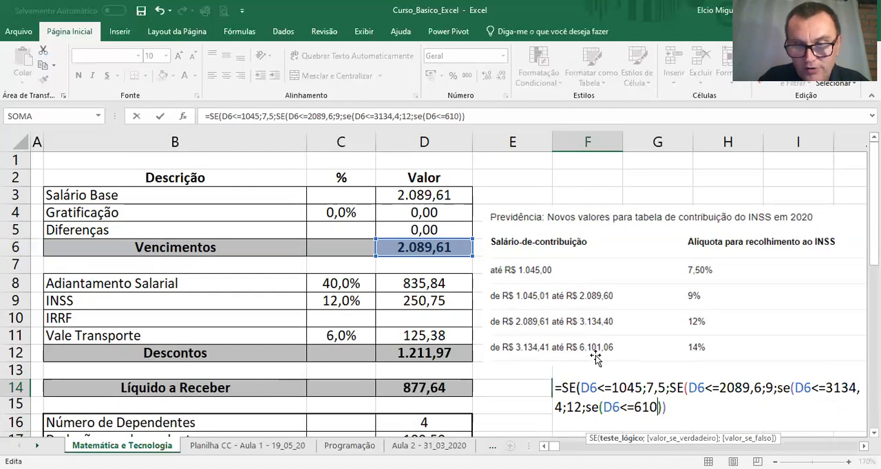
Step: Complete the F14 formula with a nested SE(D6<=6101,06;14;0) for the fourth INSS bracket, closing all the parentheses
key("BackSpace")
type(",06")
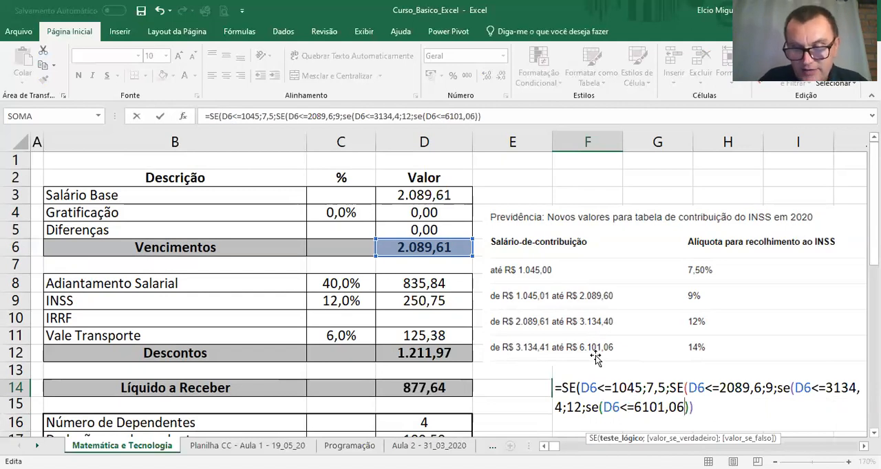
type(";14;")
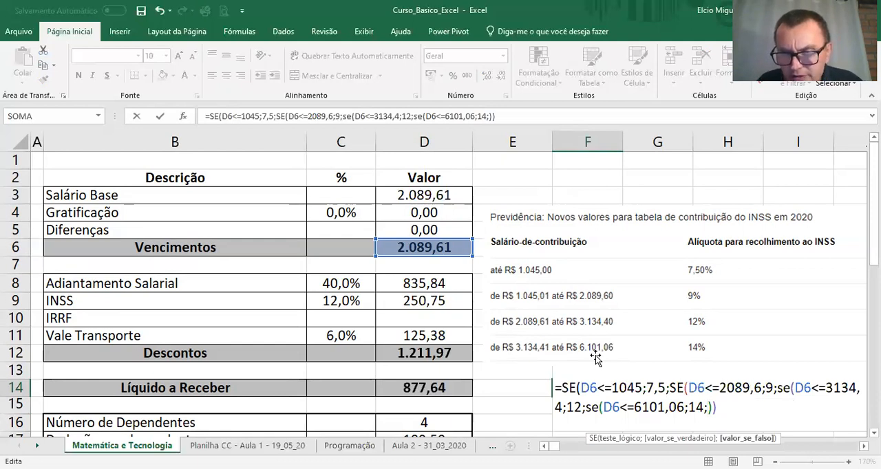
type("0")
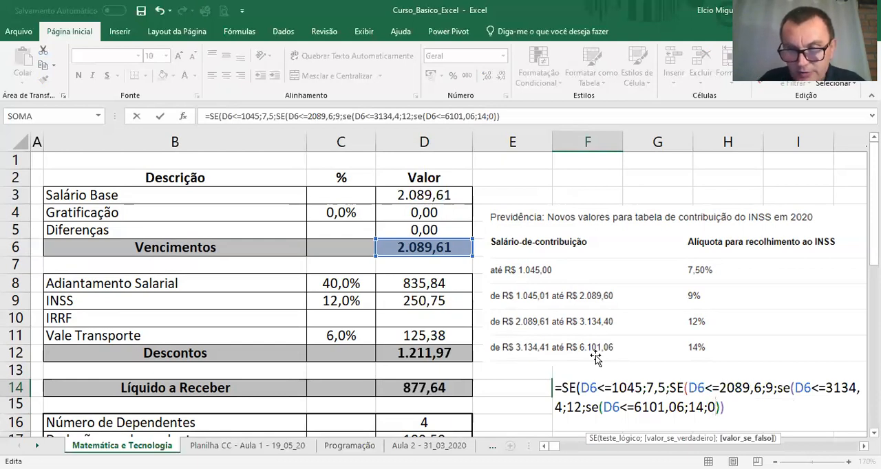
type(")")
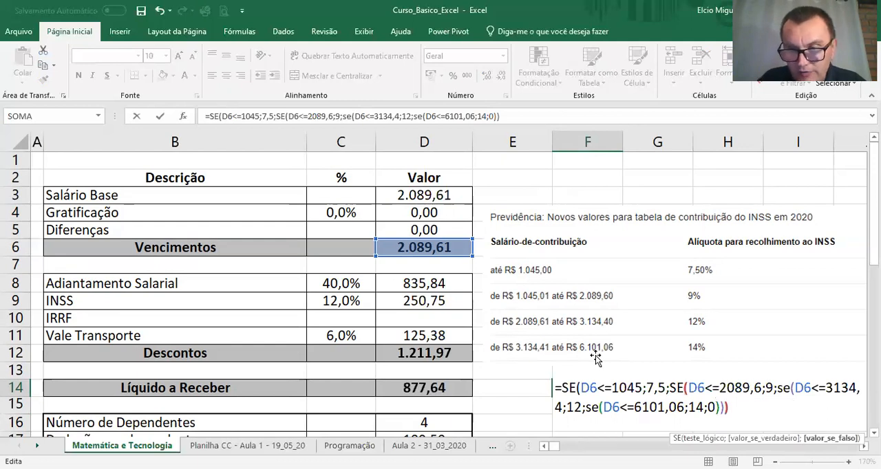
type("))")
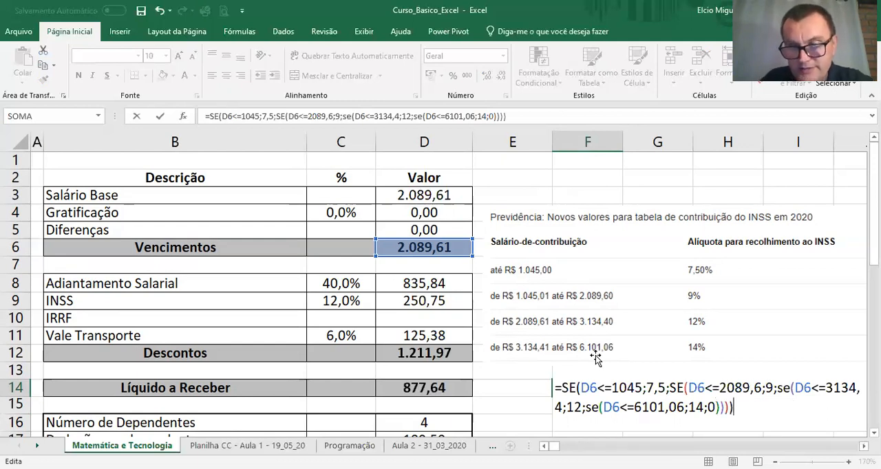
key("Return")
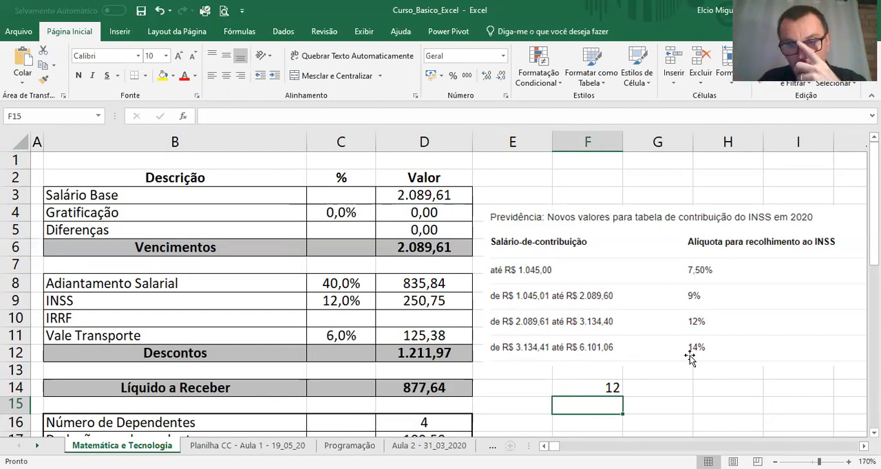
Step: Format the INSS rate result in F14 as centred and bold with a yellow fill
left_click(427, 249)
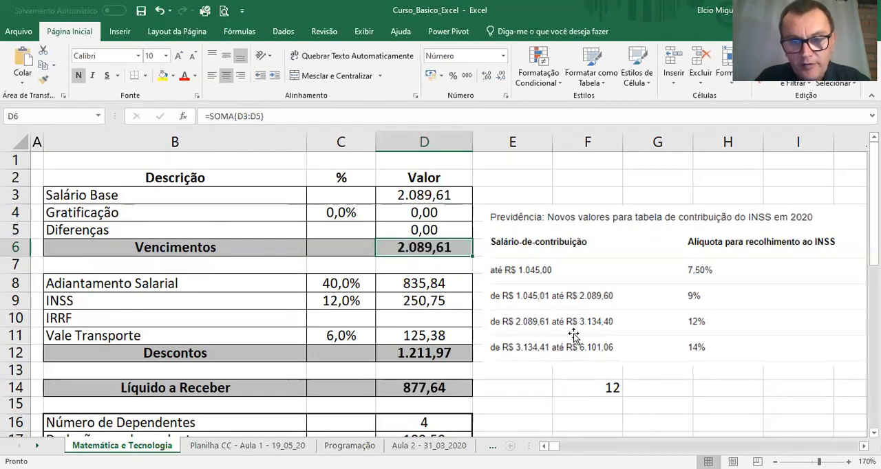
left_click(576, 390)
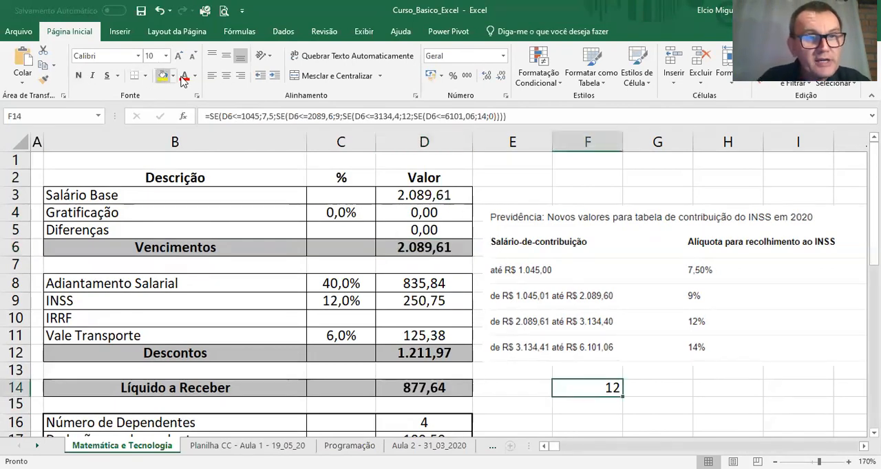
left_click(226, 75)
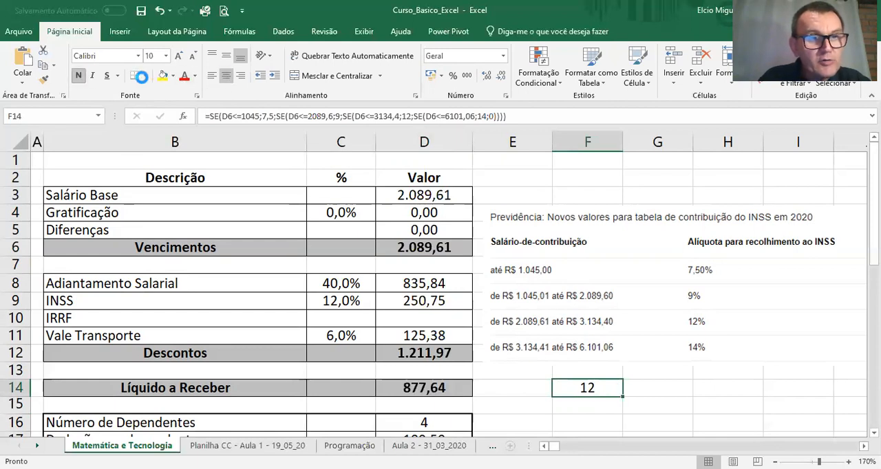
left_click(164, 75)
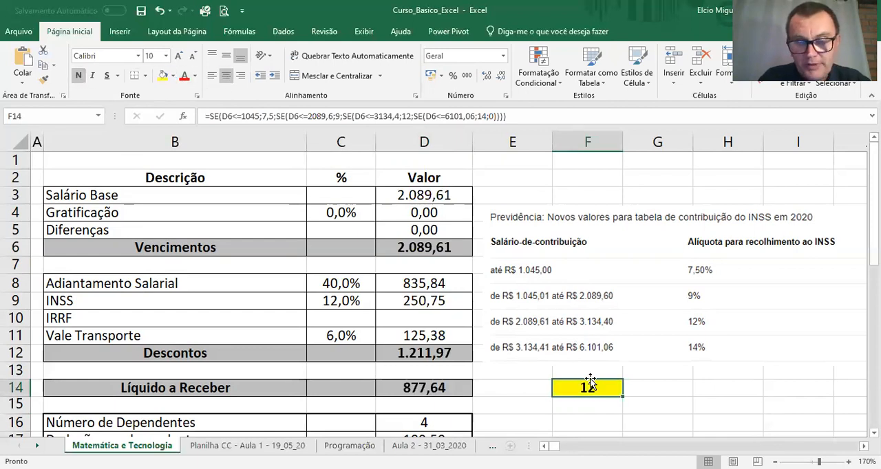
Step: Test the first two INSS brackets by setting the Salário Base in D3 to 1000, followed by 2000
left_click(430, 197)
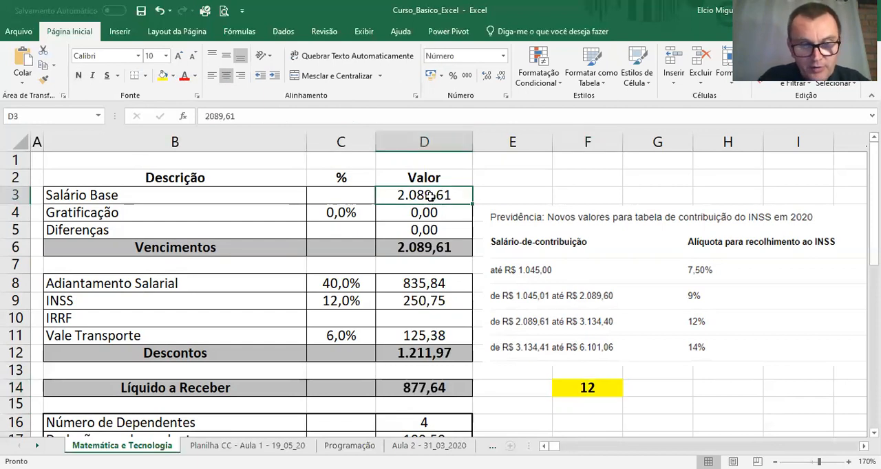
type("1.00")
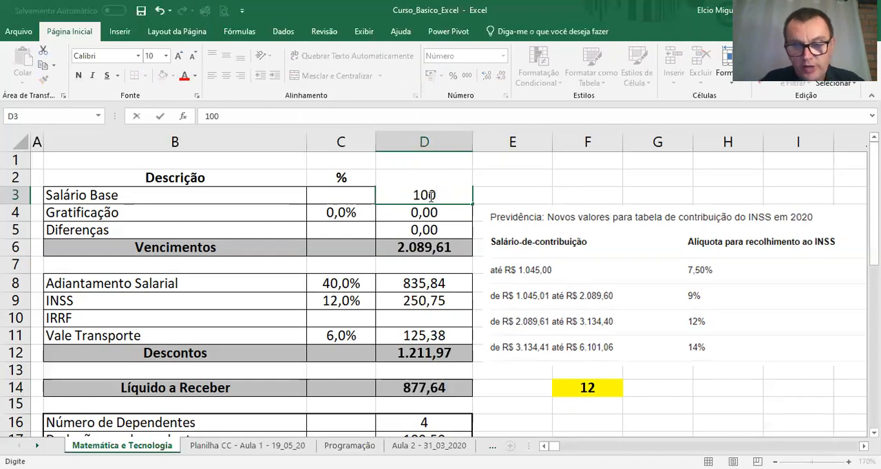
type("0")
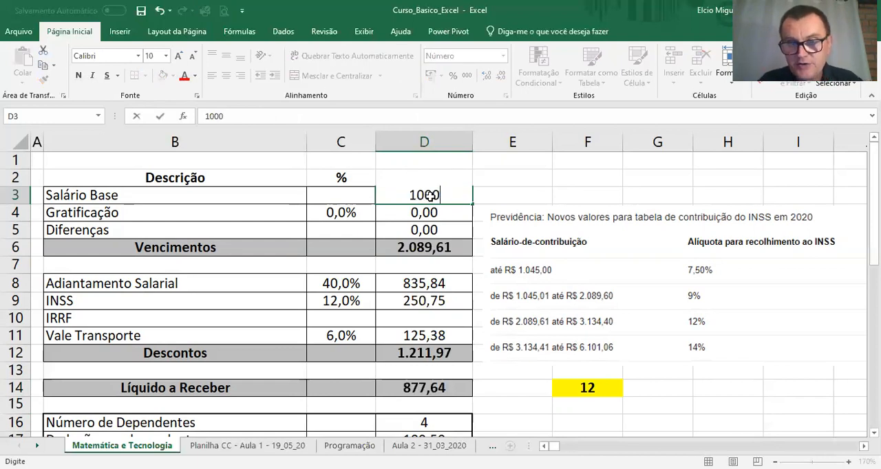
key("Return")
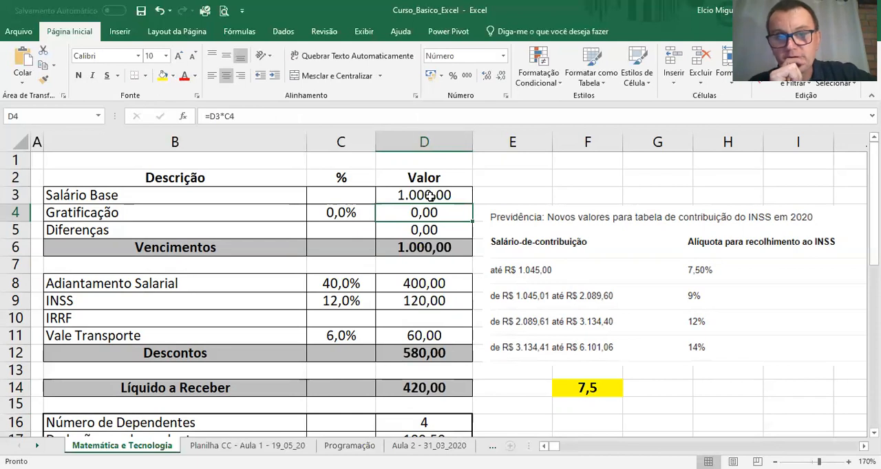
left_click(429, 197)
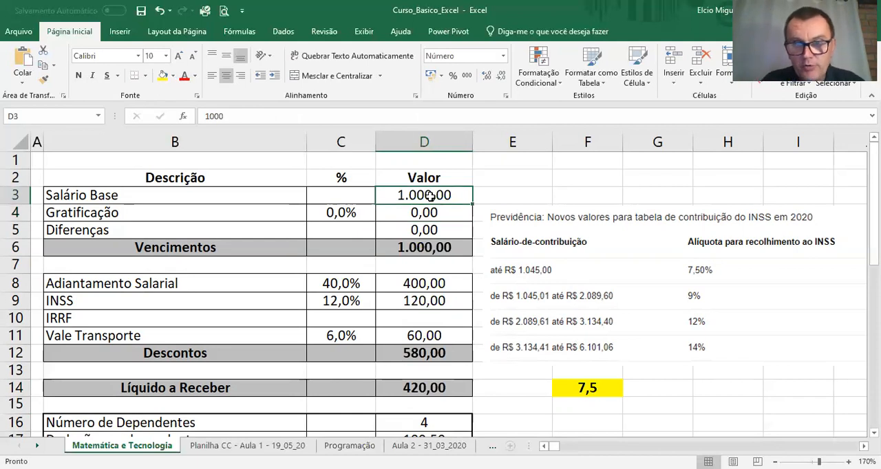
type("2000")
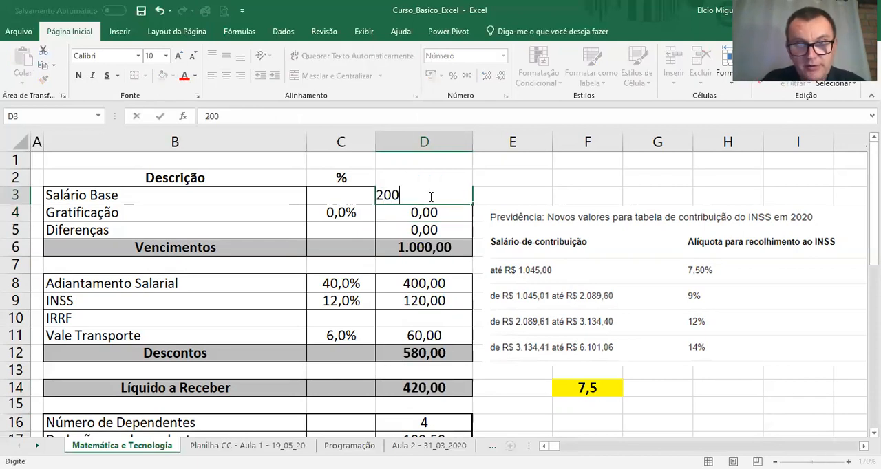
key("Return")
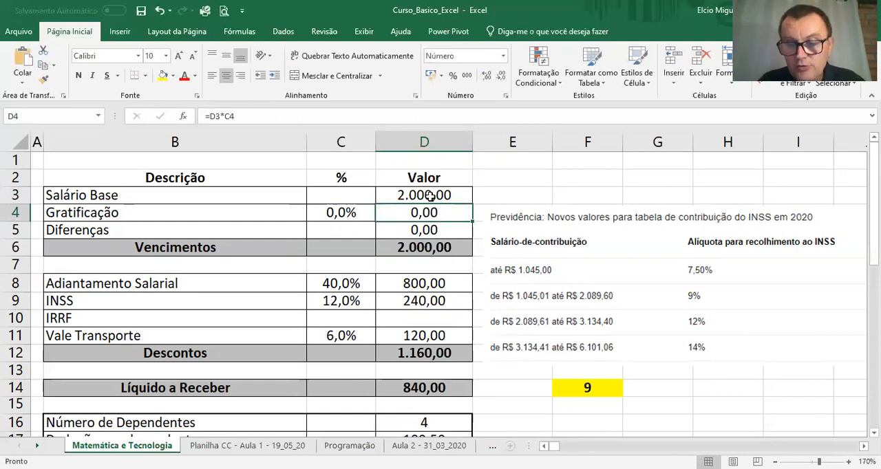
Step: Test the third and fourth INSS brackets by setting the Salário Base in D3 to 3000, followed by 4000
left_click(430, 196)
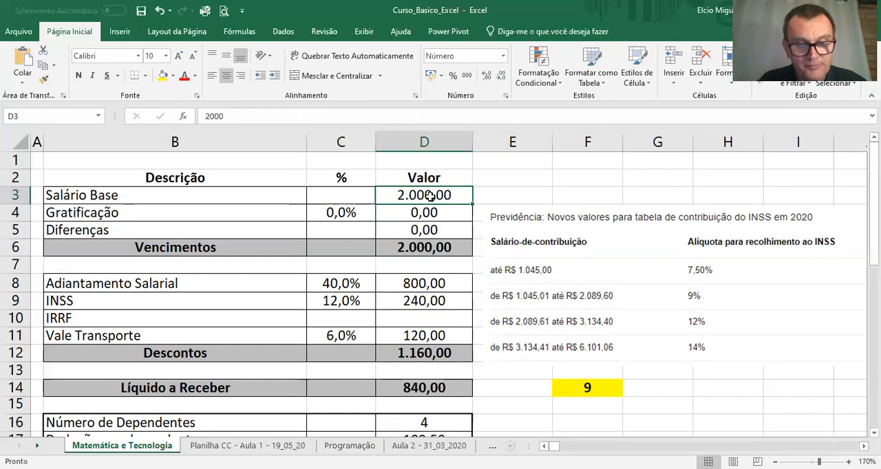
double_click(429, 196)
type("3000")
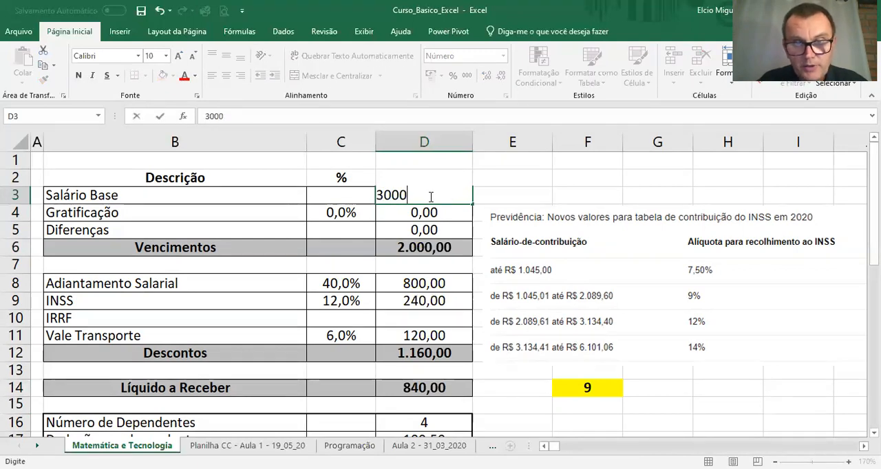
key("Return")
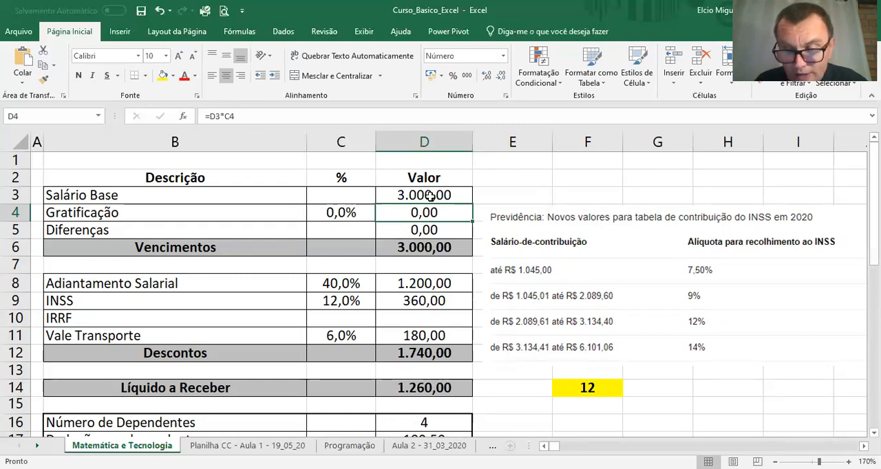
left_click(430, 196)
type("4000")
key("Return")
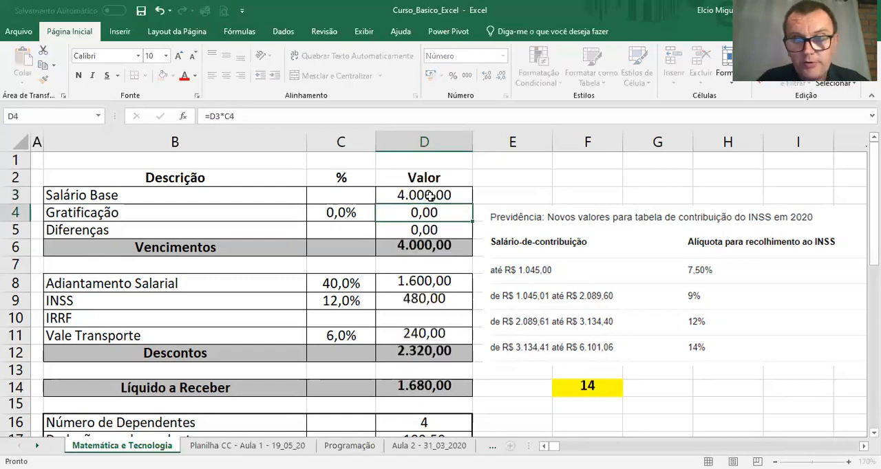
Step: Set the Salário Base in D3 to 6101,06 to test the upper limit of the fourth INSS bracket
left_click(429, 196)
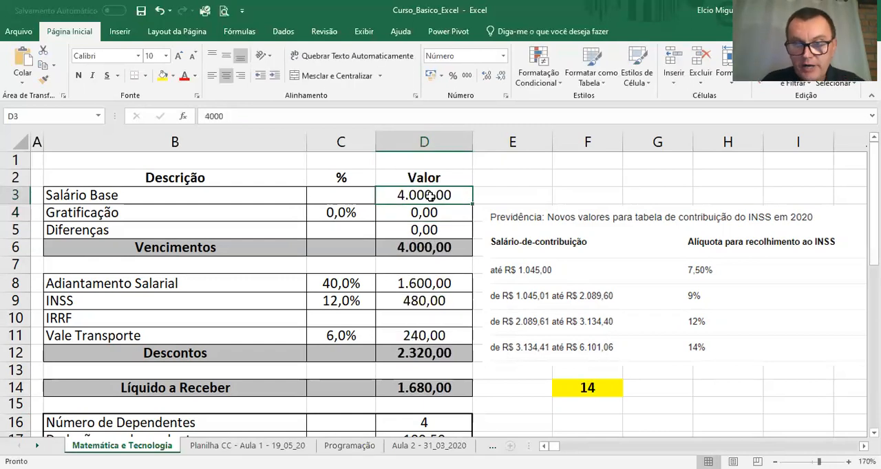
type("61")
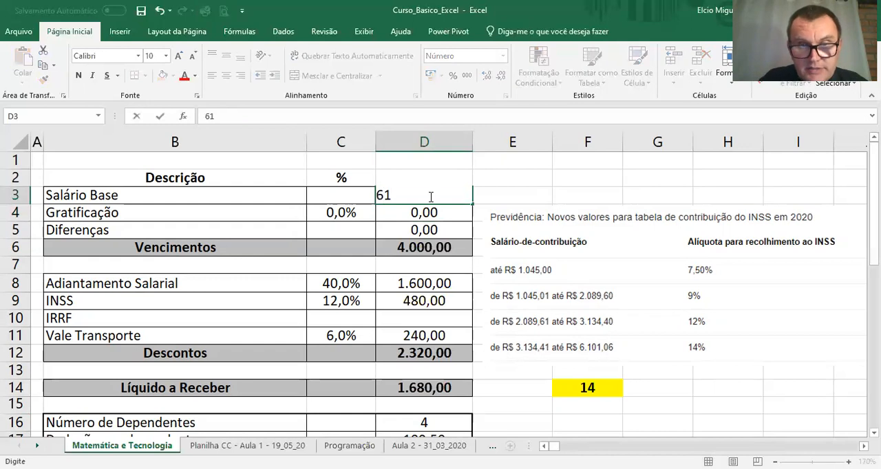
type("01,06")
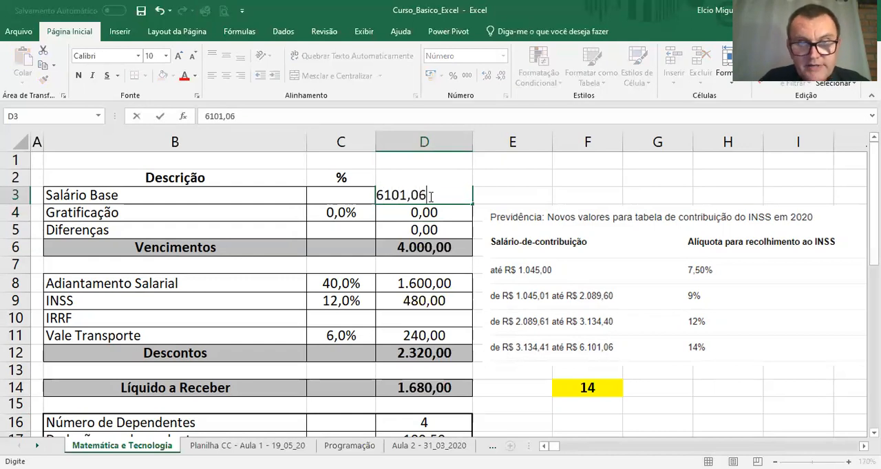
key("ctrl+Return")
key("Return")
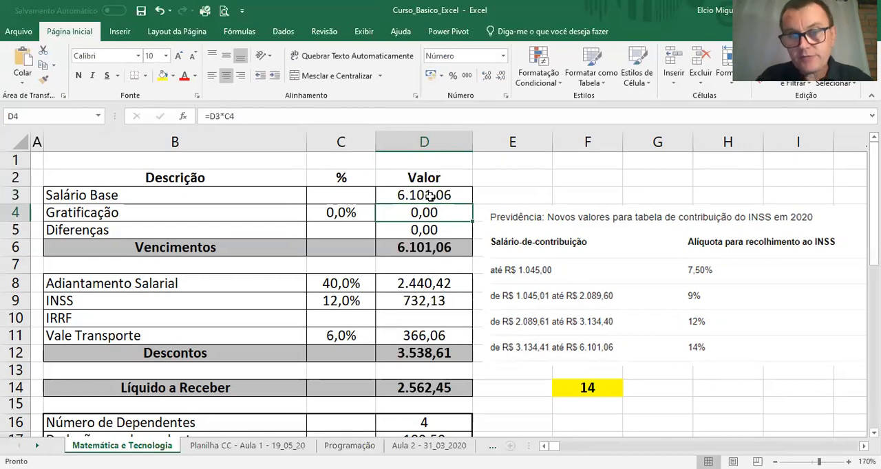
Step: Change the Salário Base in D3 to 6101,07 to test a salary just above the last INSS bracket
left_click(429, 196)
left_click(348, 118)
key("BackSpace")
type("7")
key("Return")
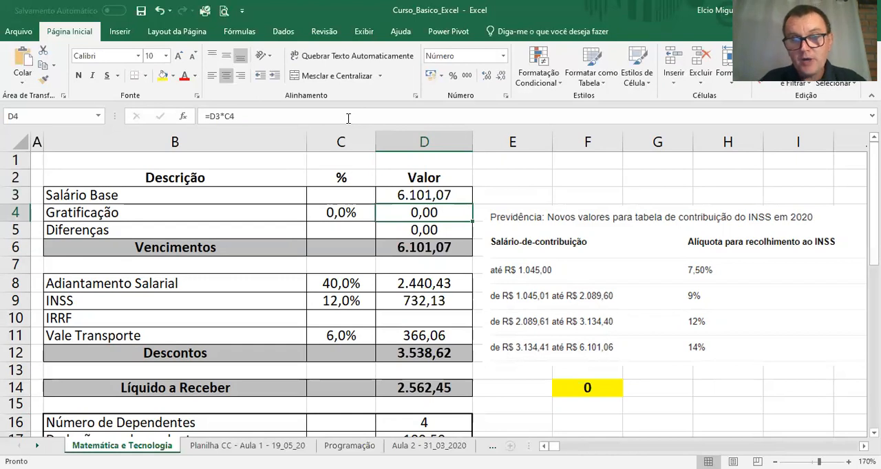
Step: In the F14 formula, replace the final 0 result with 14 for salaries above 6101,06
double_click(591, 387)
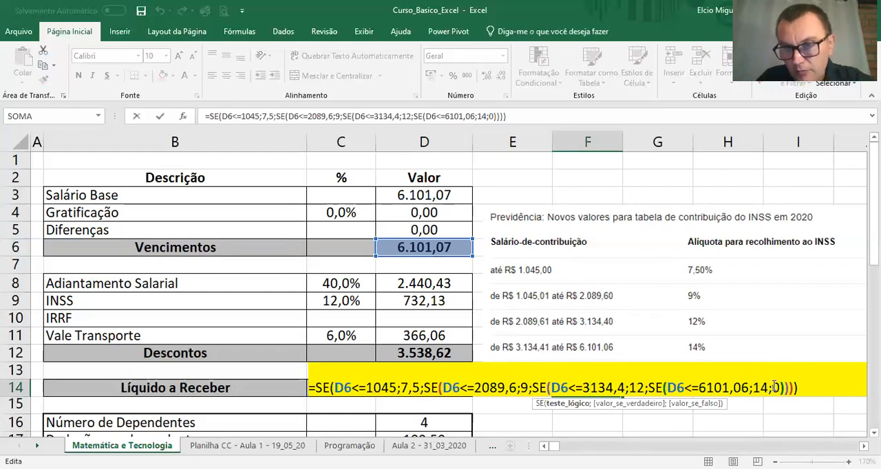
left_click(774, 387)
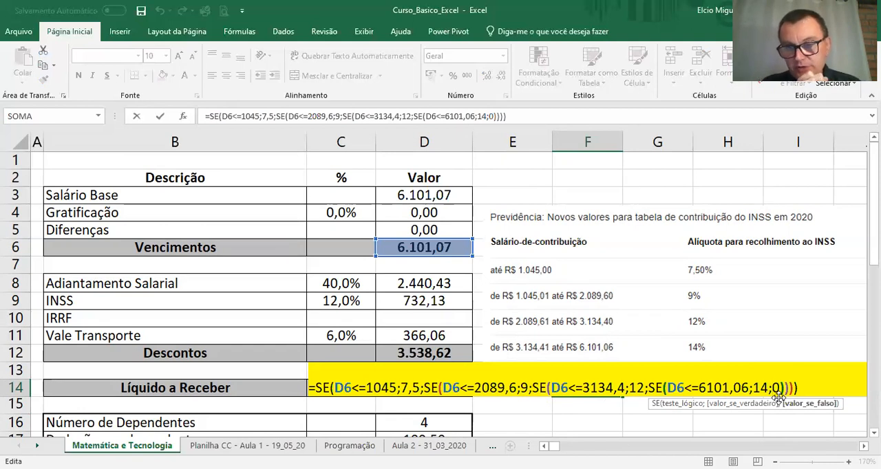
key("Delete")
type("14")
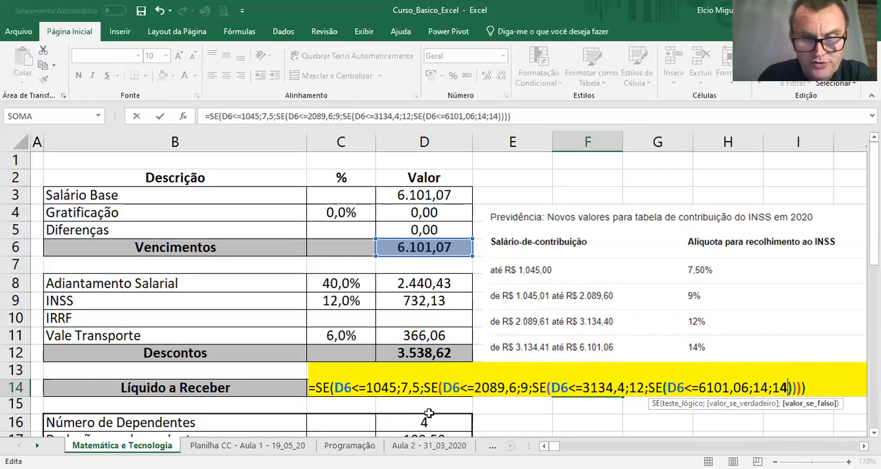
Step: Review the bracket tests and their 7,5, 9, 12 and 14 results in the nested SE formula in F14, and accept the formula
left_click(336, 389)
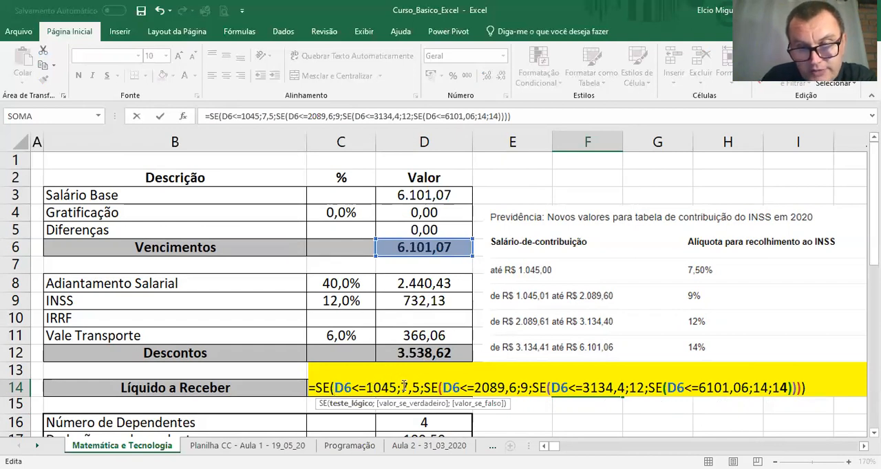
left_click_drag(401, 387, 417, 386)
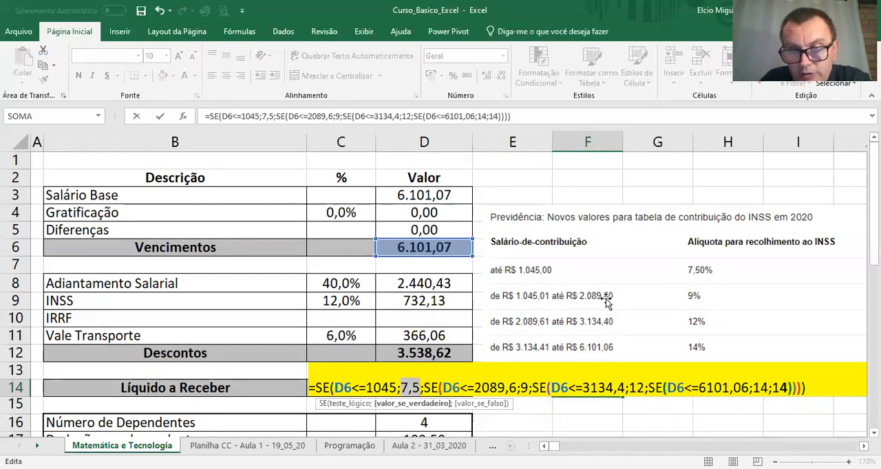
double_click(523, 387)
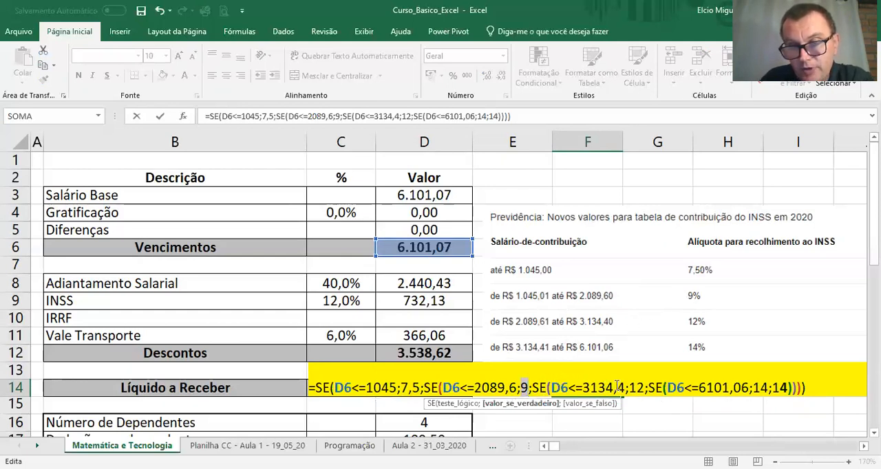
left_click_drag(628, 387, 645, 387)
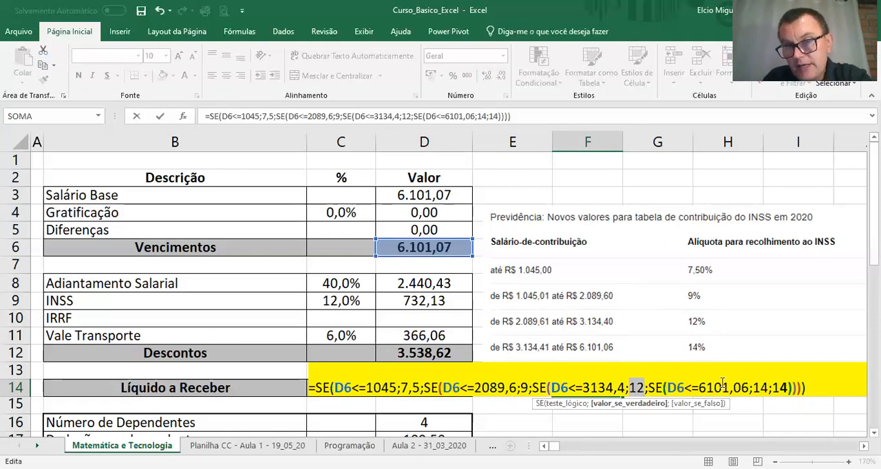
left_click(653, 388)
left_click_drag(654, 387, 788, 383)
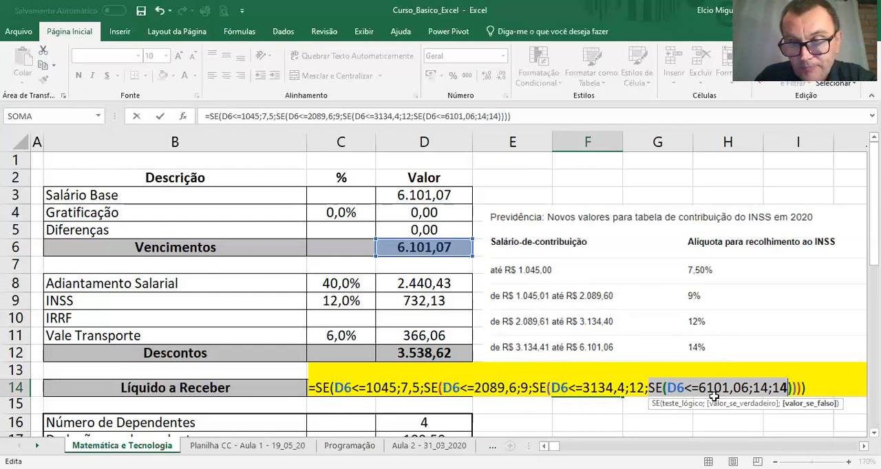
left_click(813, 389)
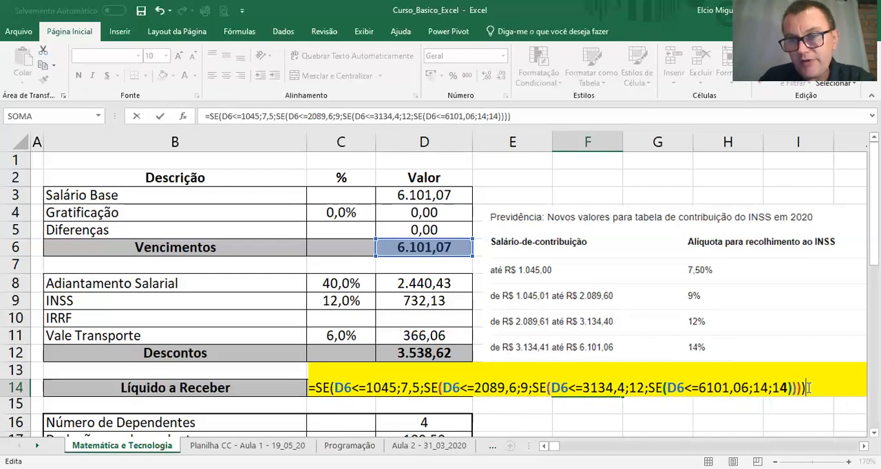
key("Return")
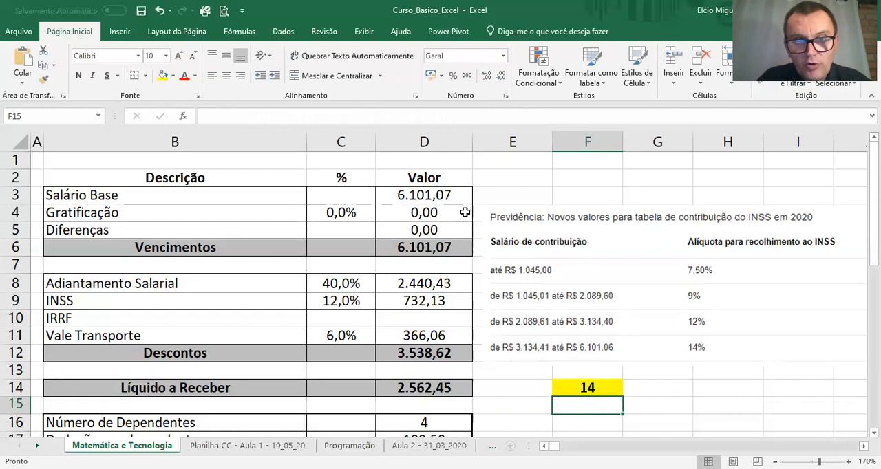
Step: Set the Salário Base in D3 to 3500 and the Gratificação percentage in C4 to 10%
left_click(453, 195)
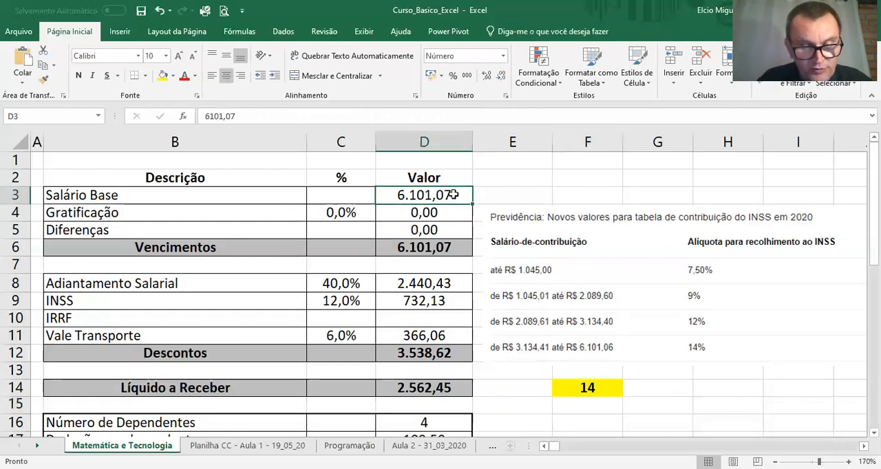
type("3500")
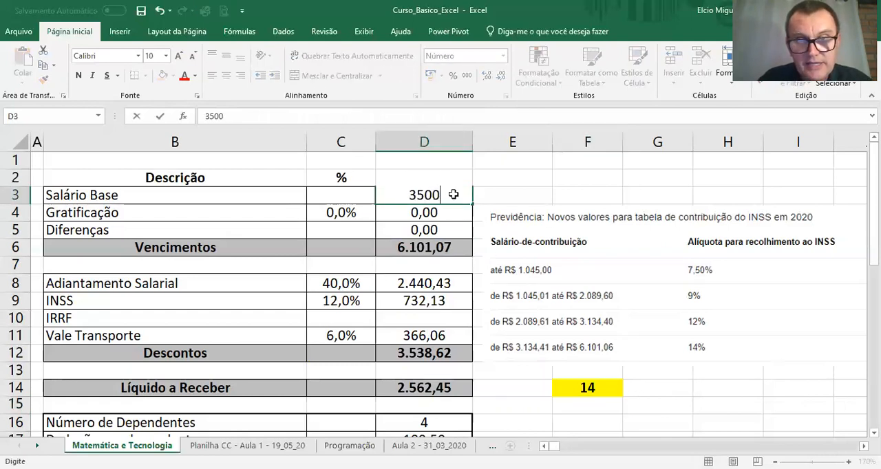
key("Return")
left_click(341, 211)
type("10")
key("Return")
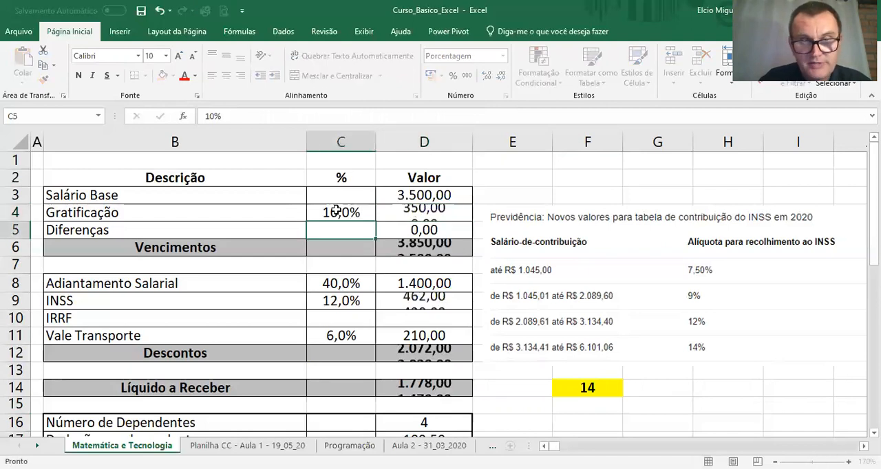
Step: Enter 84 as the Diferenças value in D5
left_click(440, 231)
type("84")
key("Return")
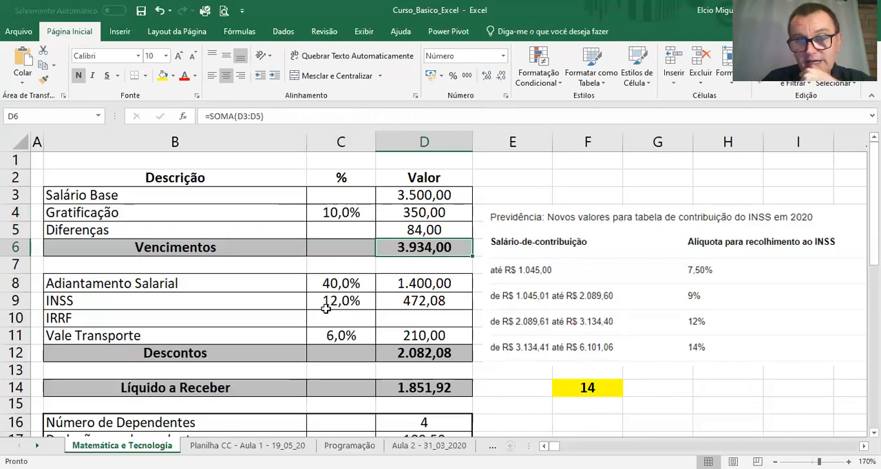
Step: Move the nested SE formula from F14 to the INSS percentage cell C9, replacing its existing content
left_click(589, 389)
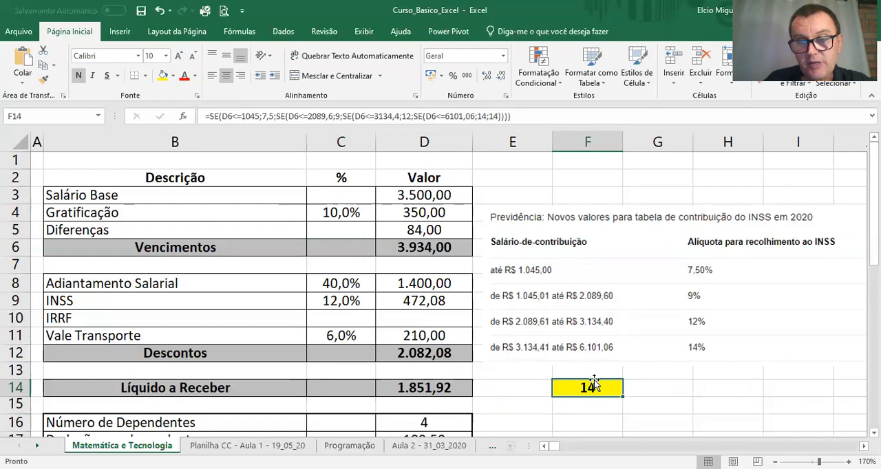
left_click_drag(599, 382, 350, 301)
left_click(424, 276)
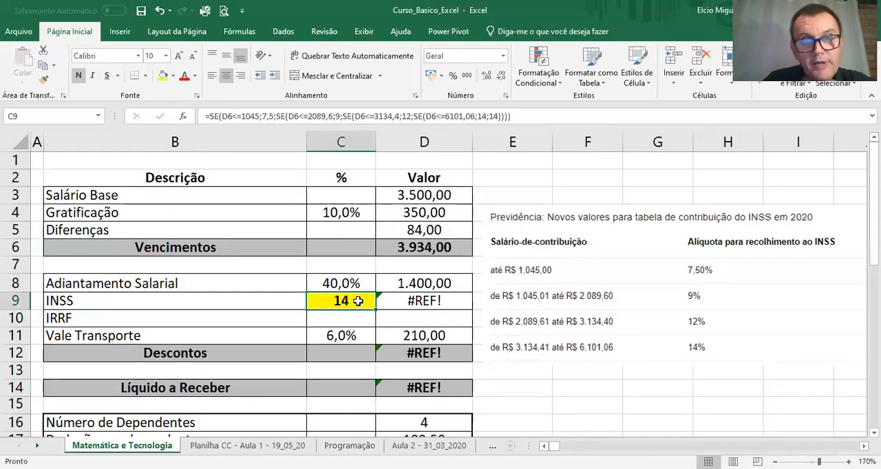
Step: Format the INSS rate in C9 as Porcentagem and select the INSS value formula in D9
left_click(505, 59)
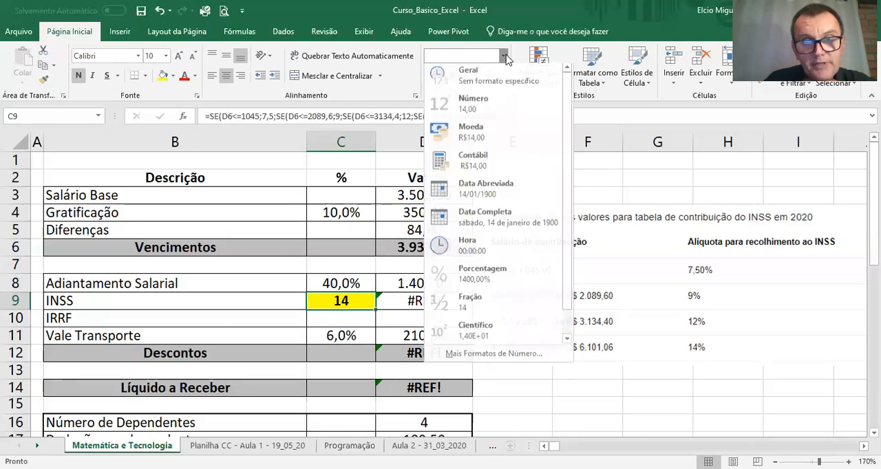
left_click(481, 274)
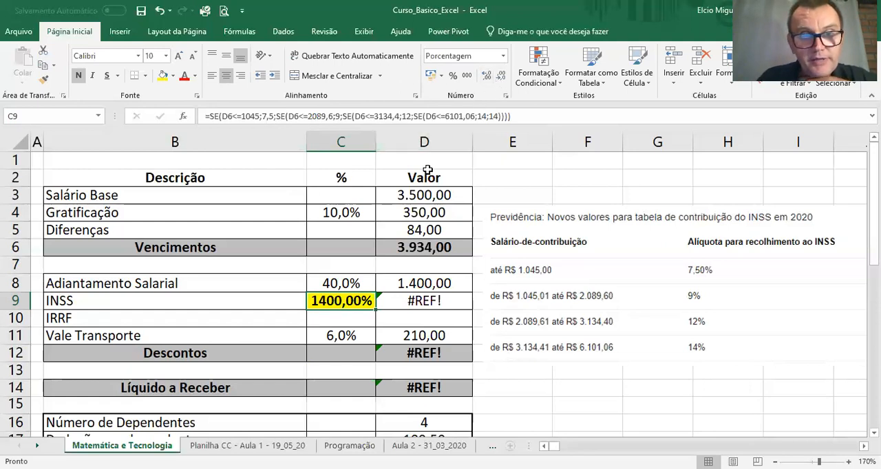
left_click(401, 305)
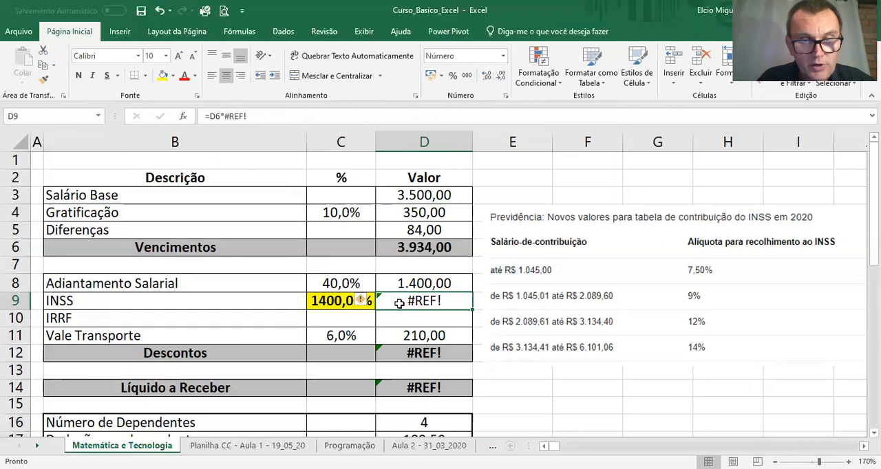
Step: Ignore the reference error in D9, clear its INSS value formula, and review the nested SE formula in C9
left_click(361, 302)
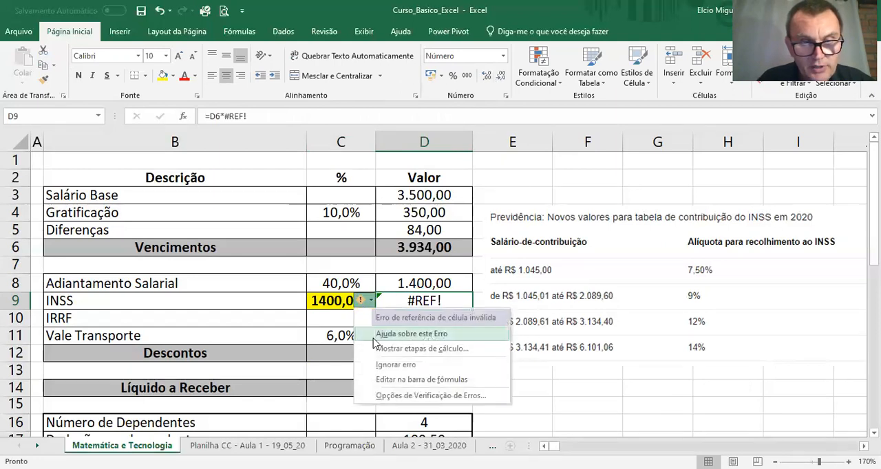
left_click(379, 364)
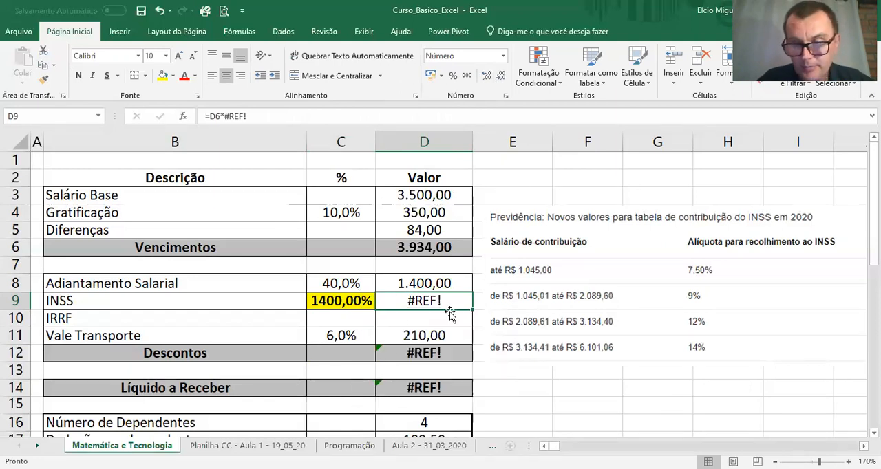
key("Delete")
left_click(351, 301)
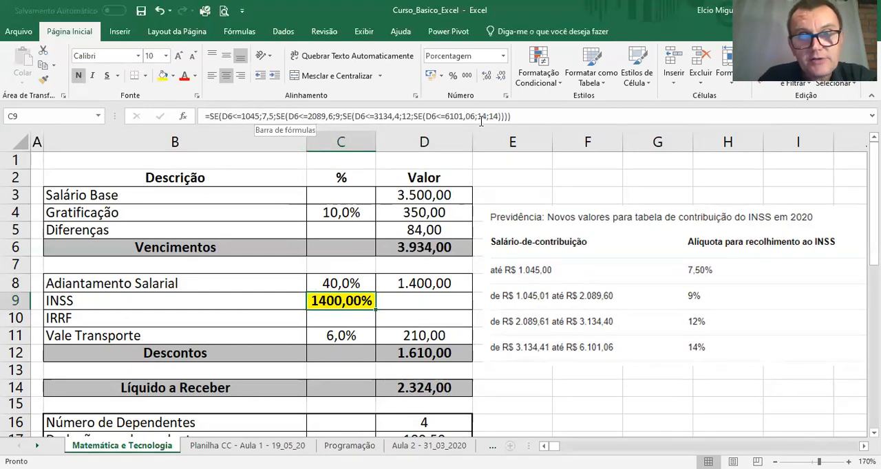
double_click(335, 303)
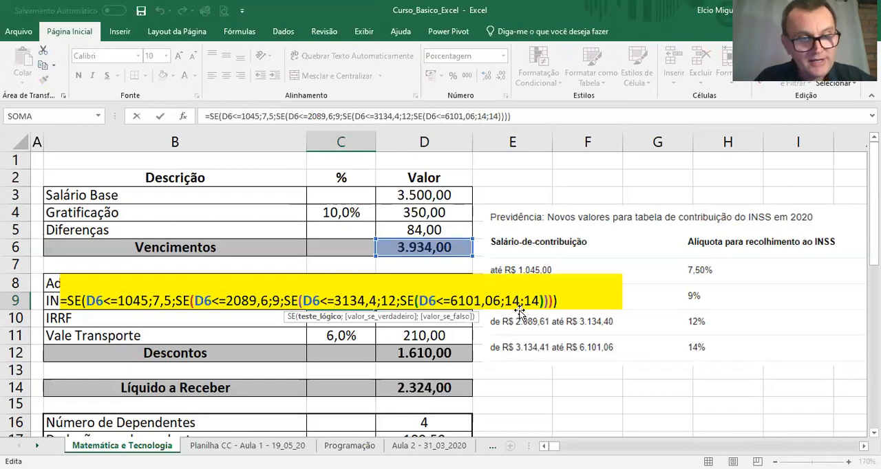
key("Escape")
key("Down")
key("Up")
Step: Undo the changes back to the nested SE formula in F14 and format that cell as Porcentagem
key("ctrl+z")
key("ctrl+z")
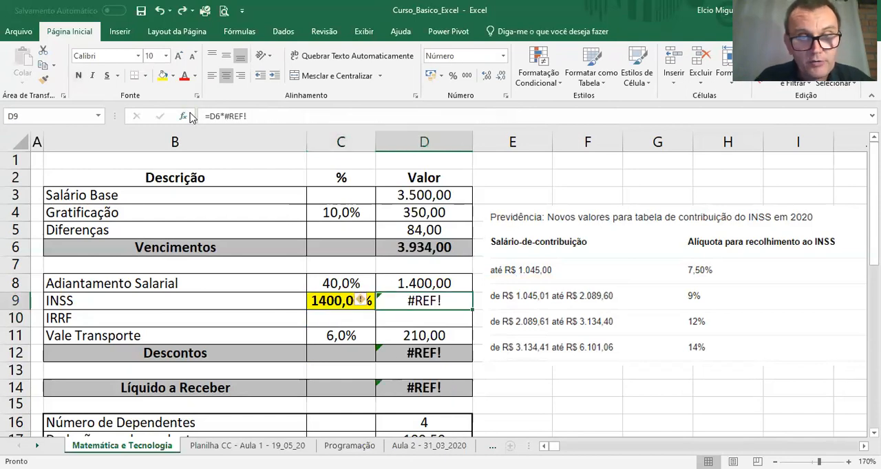
key("ctrl+z")
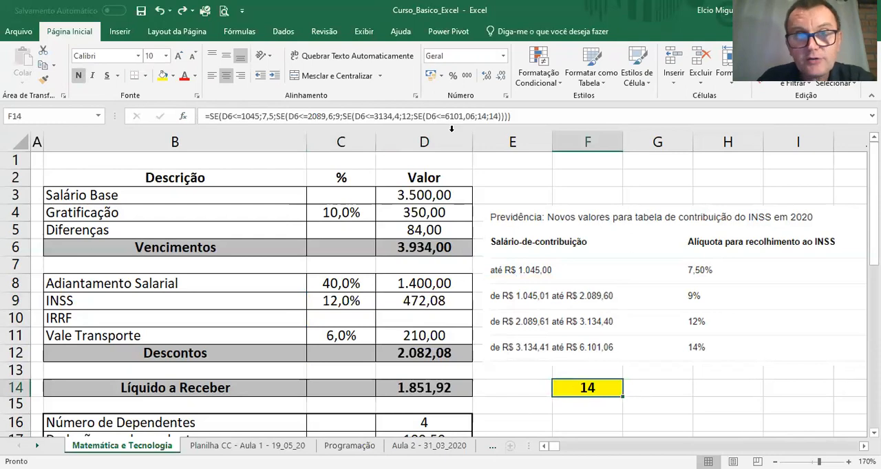
left_click(504, 55)
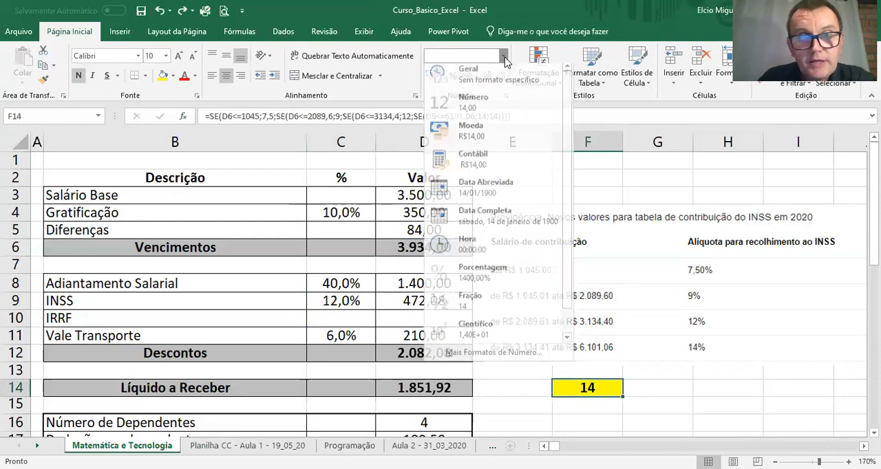
left_click(495, 272)
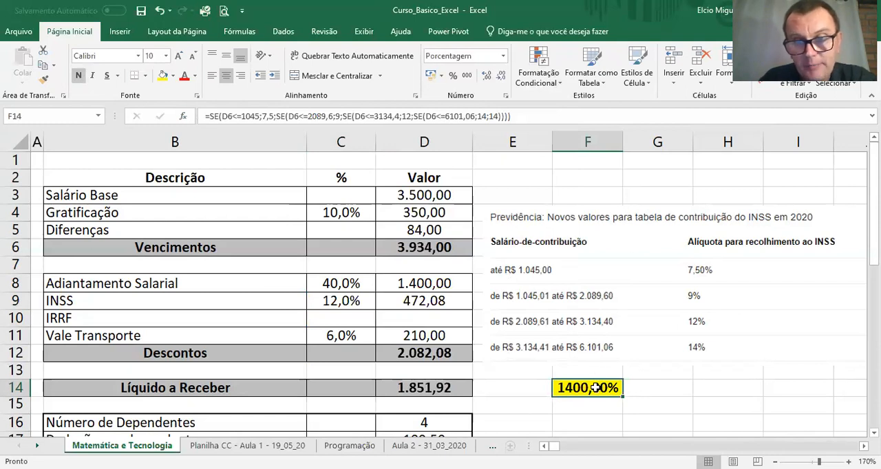
Step: Enclose the whole nested SE formula in F14 in parentheses and divide it by 100
left_click(261, 116)
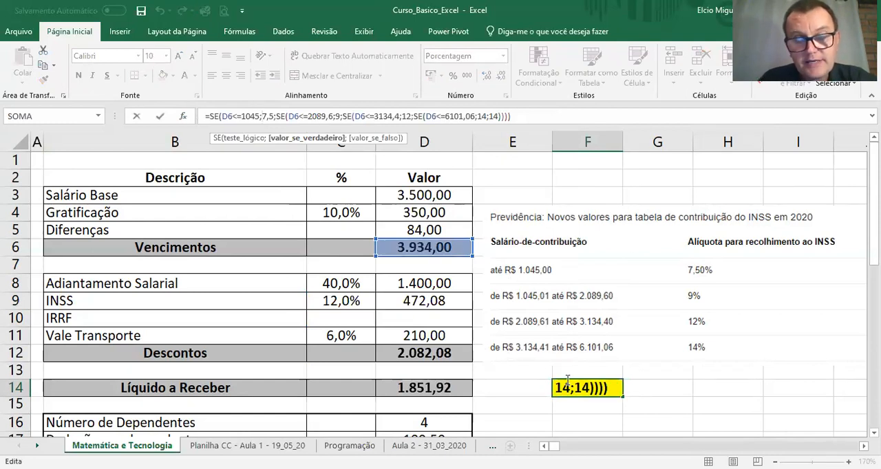
key("Return")
left_click(567, 385)
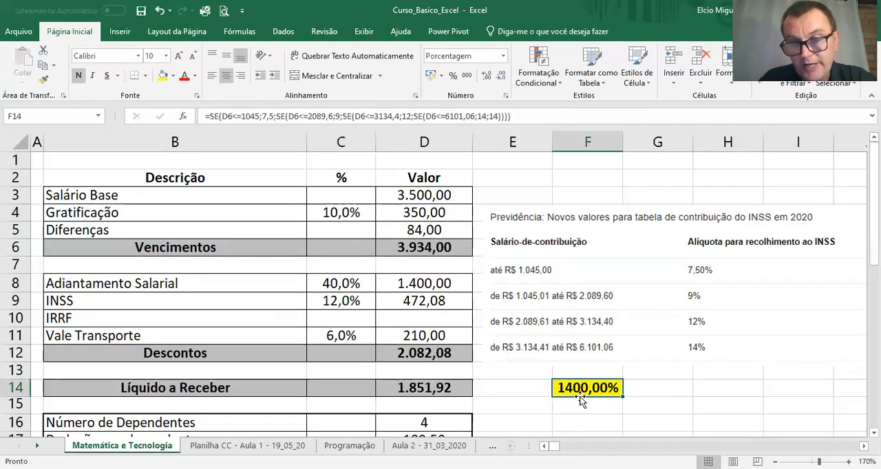
left_click(210, 116)
type("(")
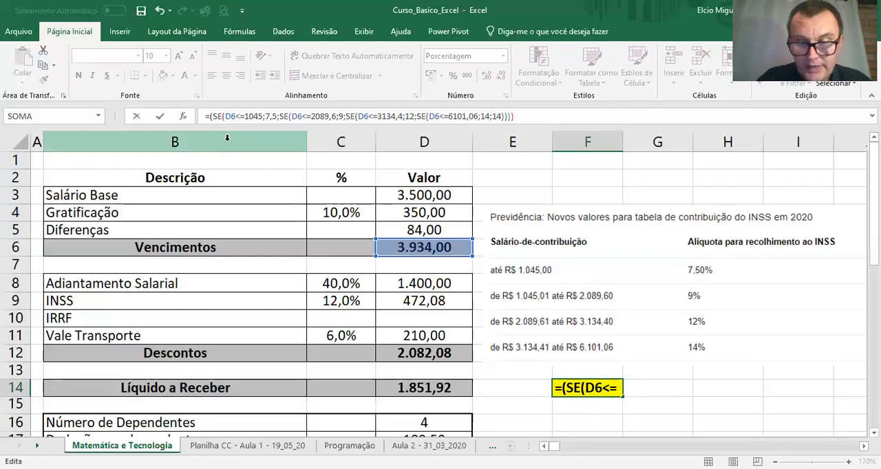
key("End")
type(")/100")
key("Return")
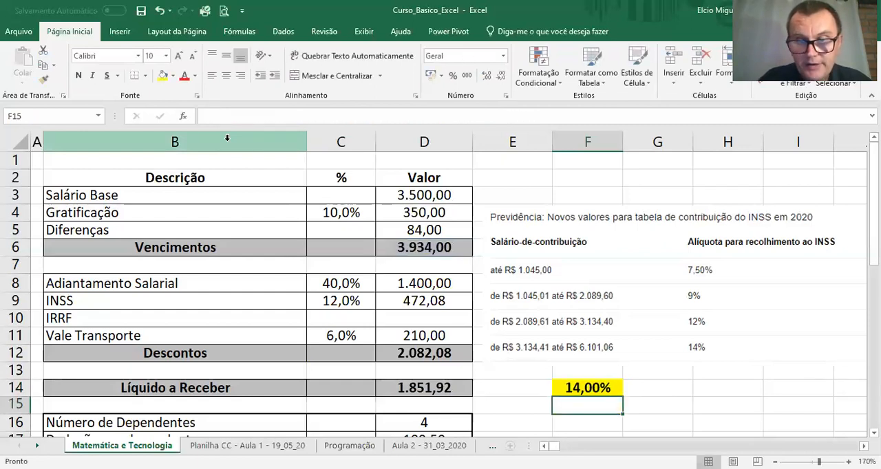
Step: Move the corrected rate formula from F14 to the INSS percentage cell C9, replacing its existing content
left_click(594, 388)
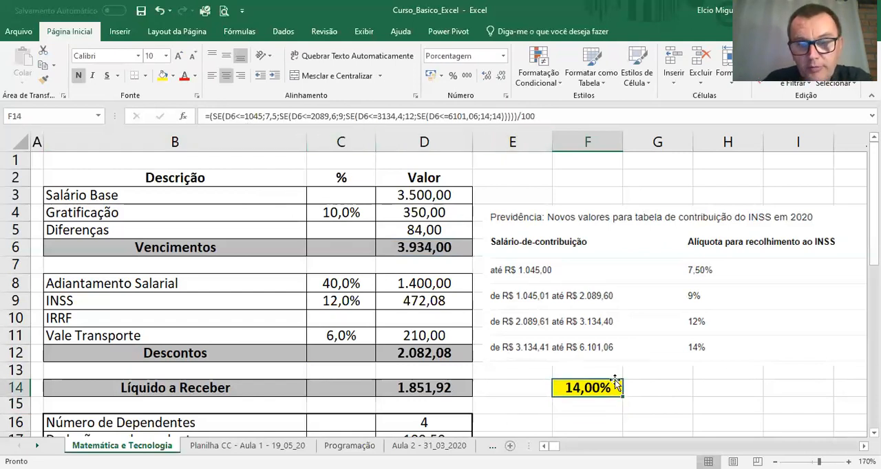
left_click_drag(606, 383, 417, 276)
key("Return")
Step: Repair the INSS value formula in D9 so it reads =D6*C9
left_click(419, 300)
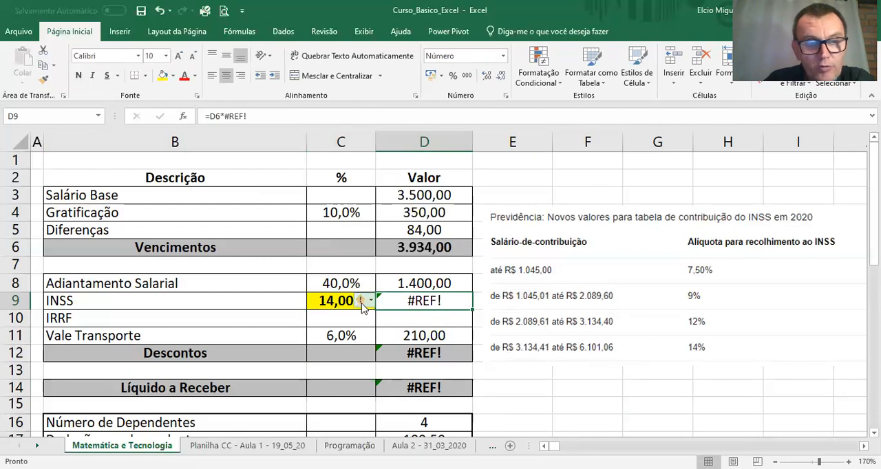
left_click(268, 116)
key("BackSpace")
key("BackSpace")
key("BackSpace")
key("BackSpace")
key("BackSpace")
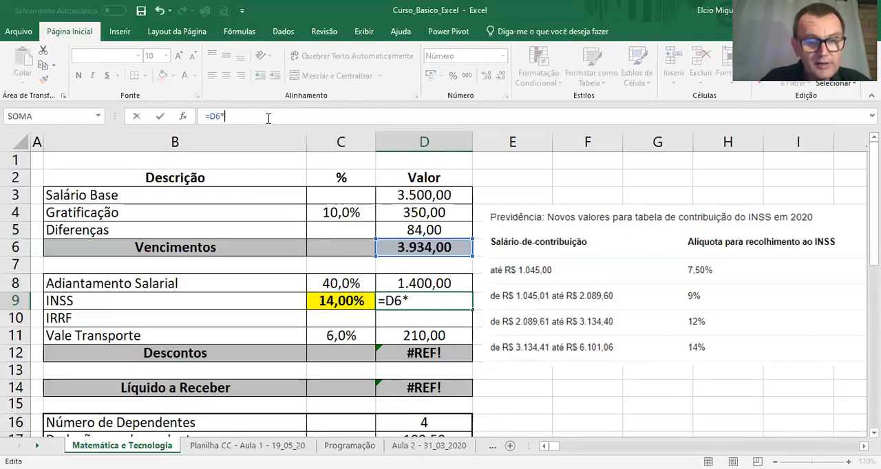
type("C9")
key("Return")
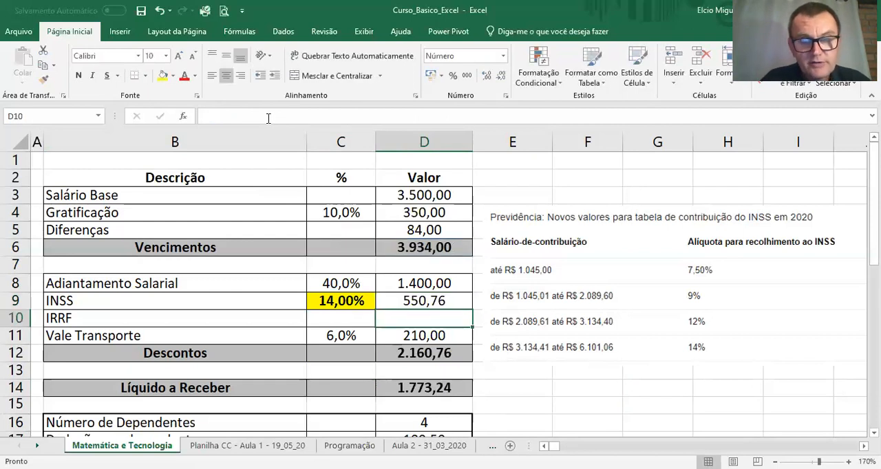
Step: Reduce the INSS rate in C9 to one decimal place and check the references in D9's formula
left_click(352, 301)
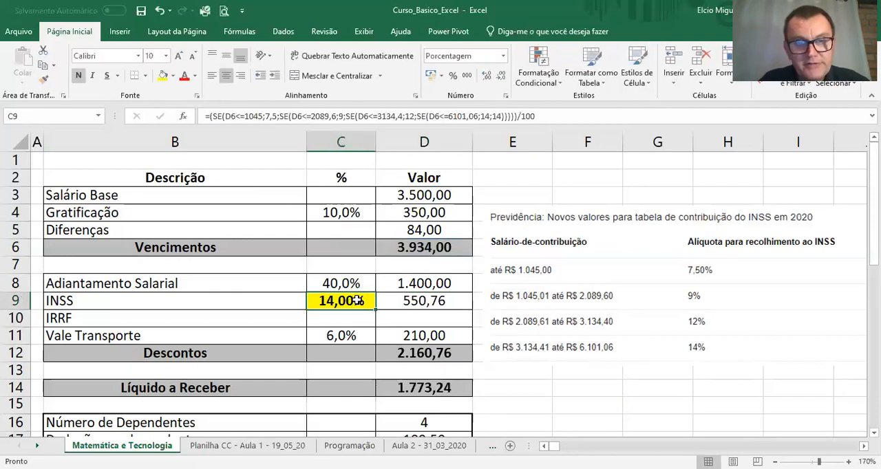
left_click(501, 76)
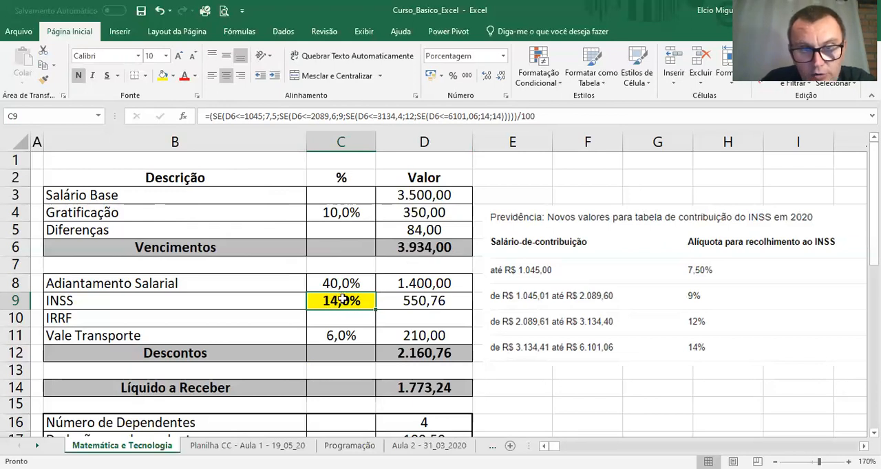
double_click(407, 300)
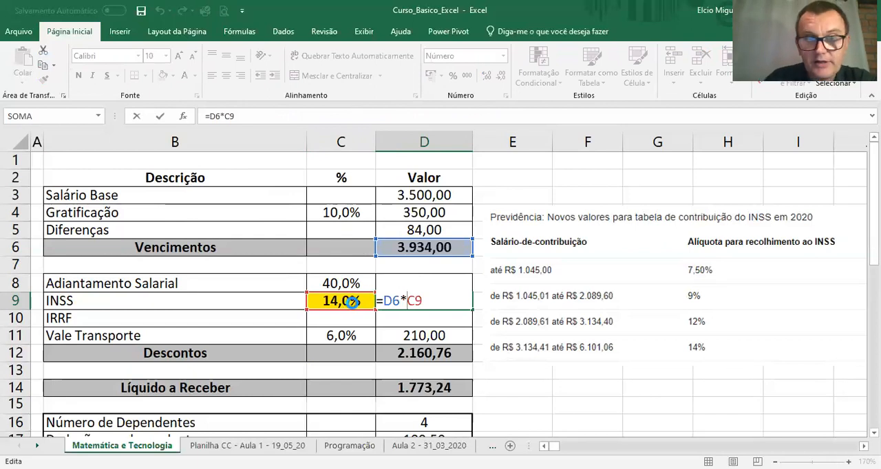
key("Return")
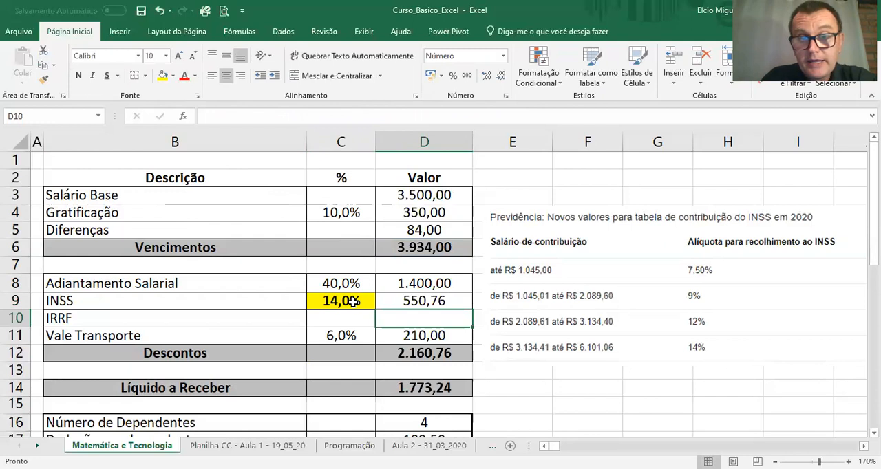
Step: Set the Salário Base in D3 to 3100 and the Diferenças value in D5 to 0
left_click(423, 195)
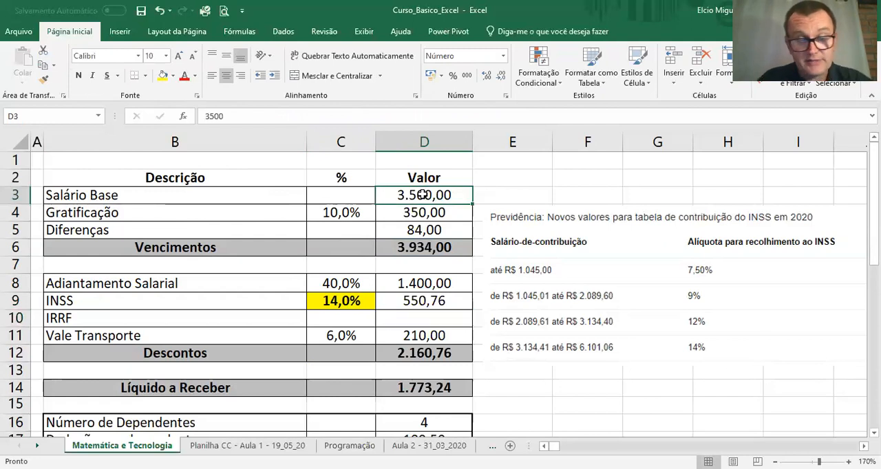
type("3100")
key("Return")
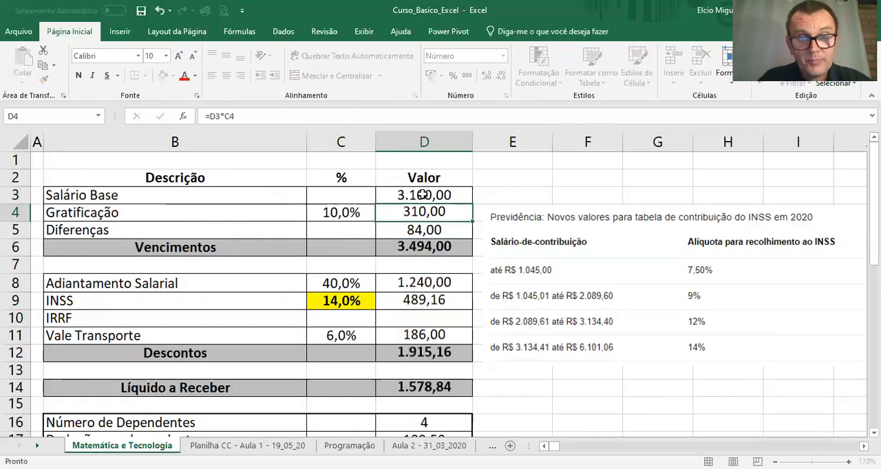
left_click(426, 234)
type("0")
key("Return")
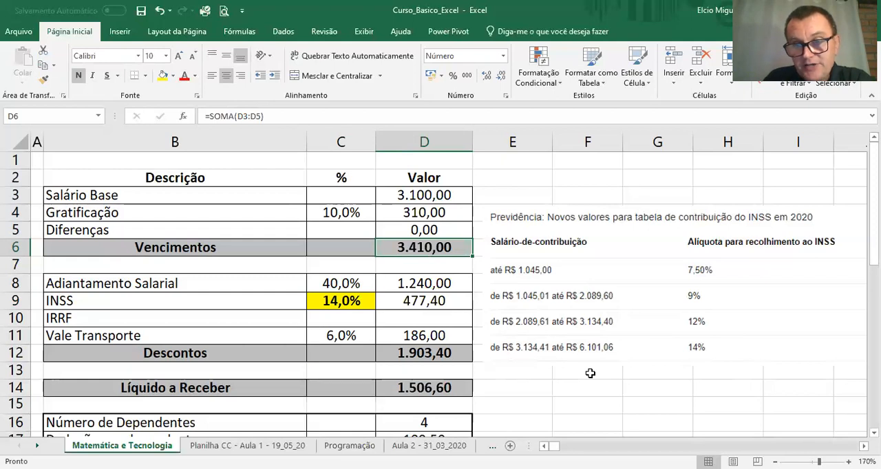
Step: Set the Gratificação percentage in C4 to 0% to test the INSS rate formula
left_click(342, 211)
type("0")
key("Return")
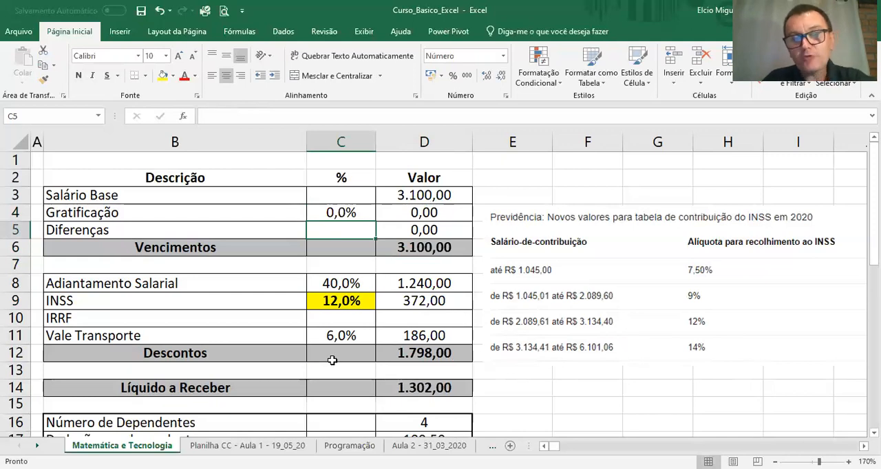
Step: Set the Gratificação percentage in C4 to 10%
left_click(360, 214)
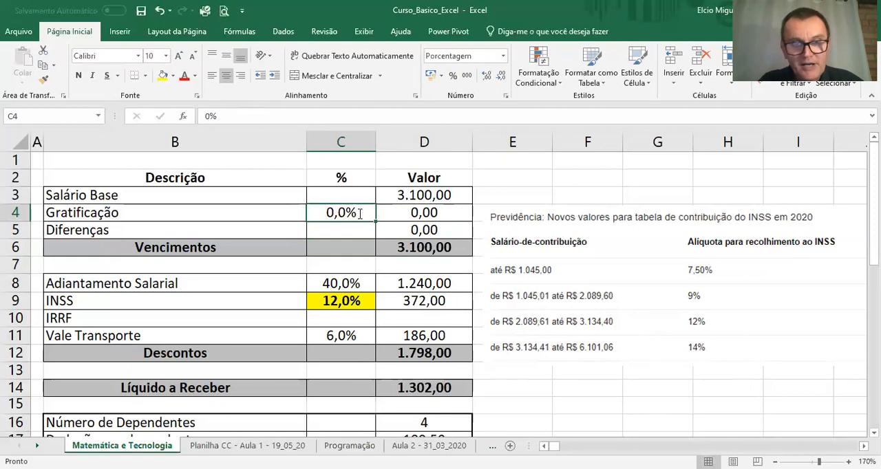
type("10")
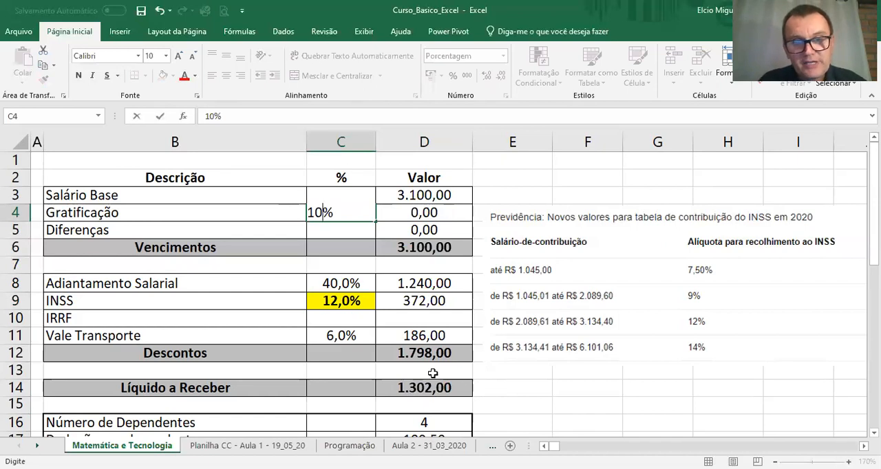
key("Return")
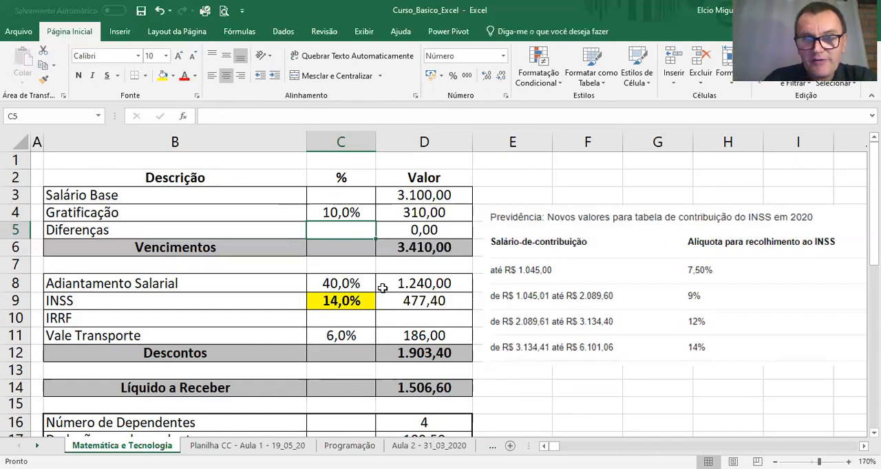
Step: Move the INSS contribution table image below the payslip, into the empty rows starting around row 25
left_click(631, 284)
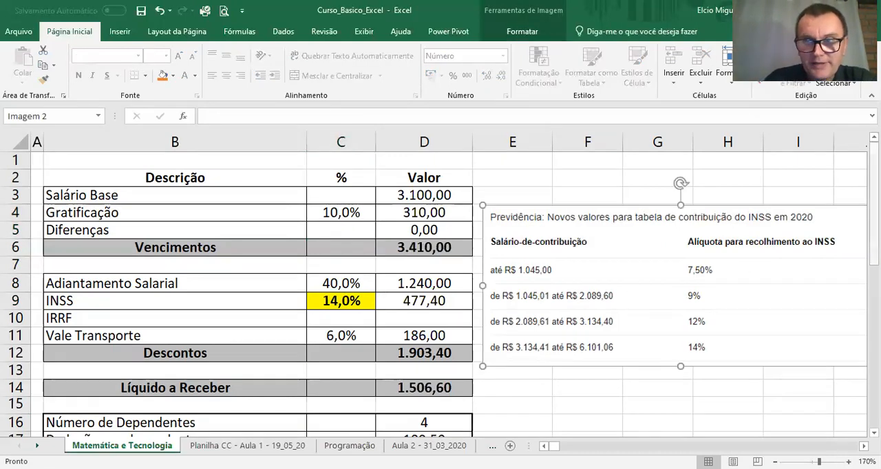
left_click_drag(873, 209, 874, 264)
left_click_drag(717, 228, 310, 289)
Step: Move the Base de Cálculo tax bracket image up beside the payslip, starting at column E around row 3
left_click(554, 323)
left_click_drag(496, 321, 590, 296)
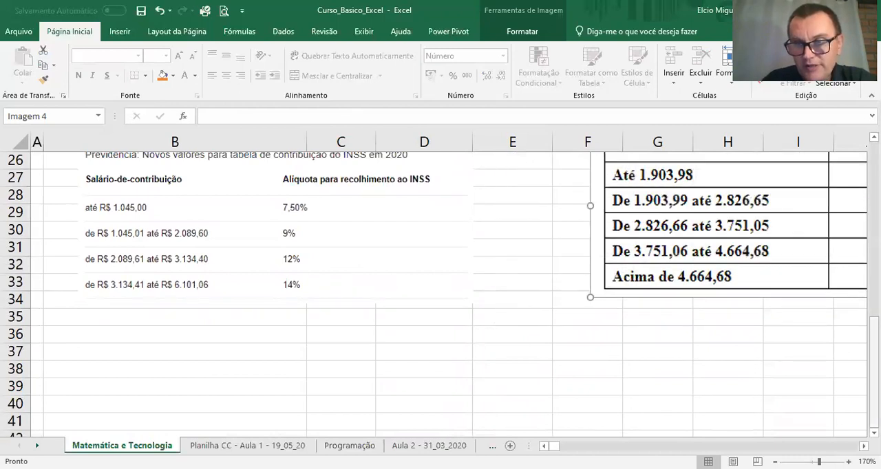
scroll(770, 382, "up", 4)
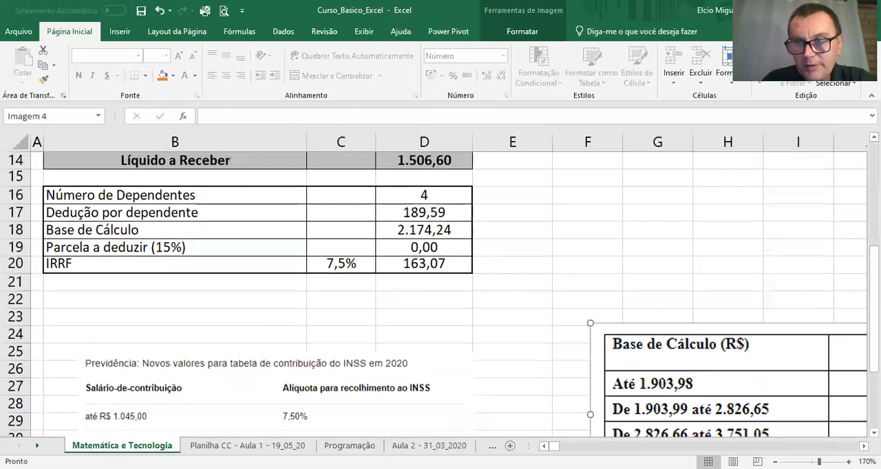
left_click_drag(794, 340, 584, 189)
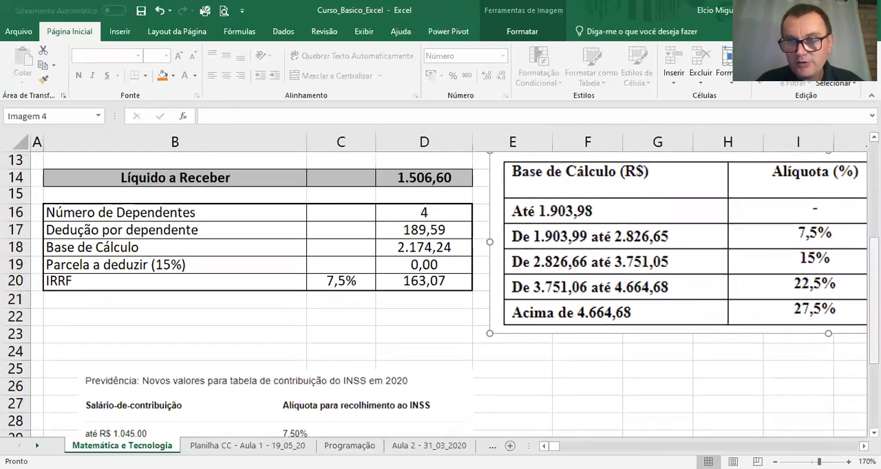
scroll(650, 276, "up", 3)
left_click_drag(658, 390, 647, 238)
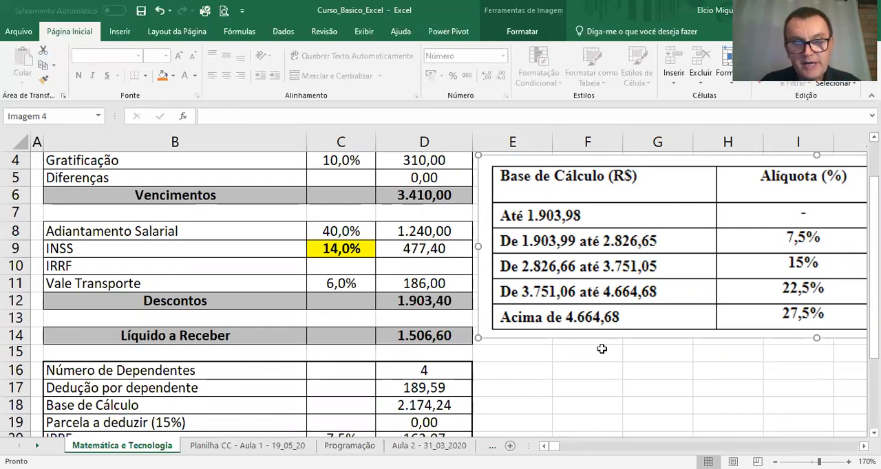
scroll(640, 234, "up", 1)
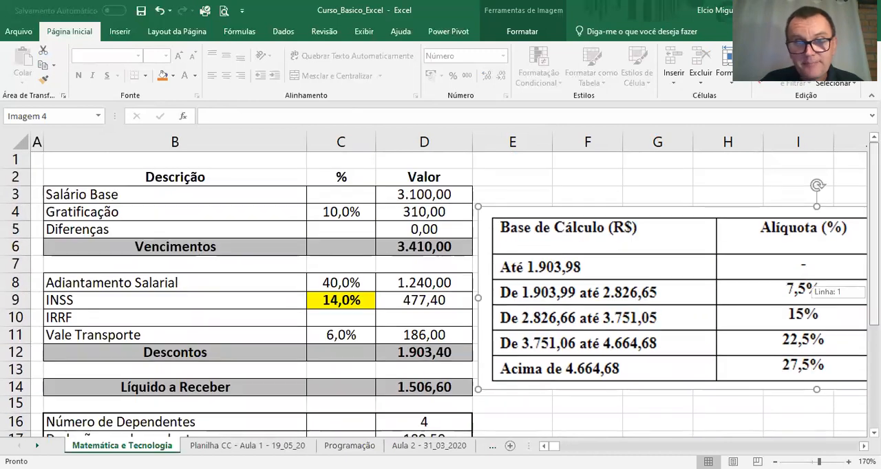
left_click_drag(621, 244, 619, 222)
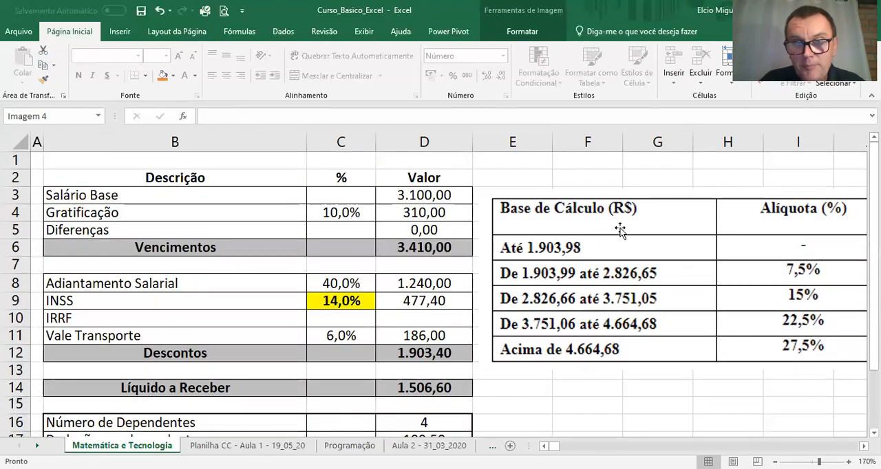
Step: Examine the IRRF row, the tax bracket table and the dependents block at 150% zoom, selecting Número de Dependentes in D16
left_click(213, 313)
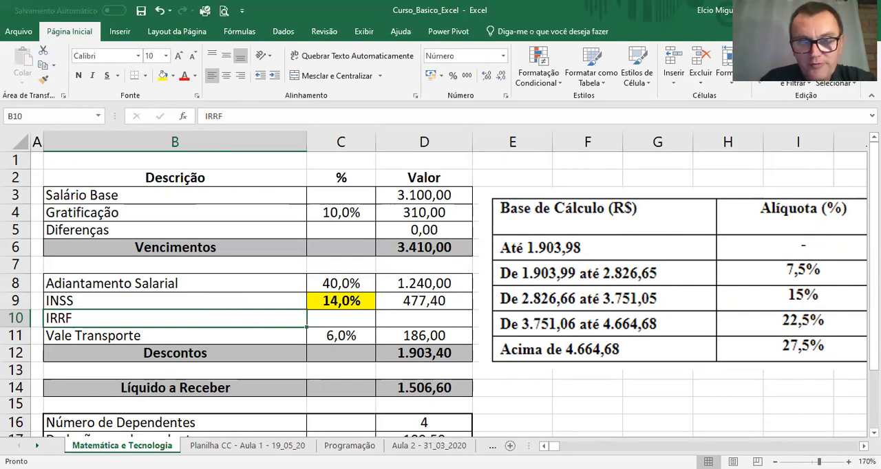
left_click(774, 462)
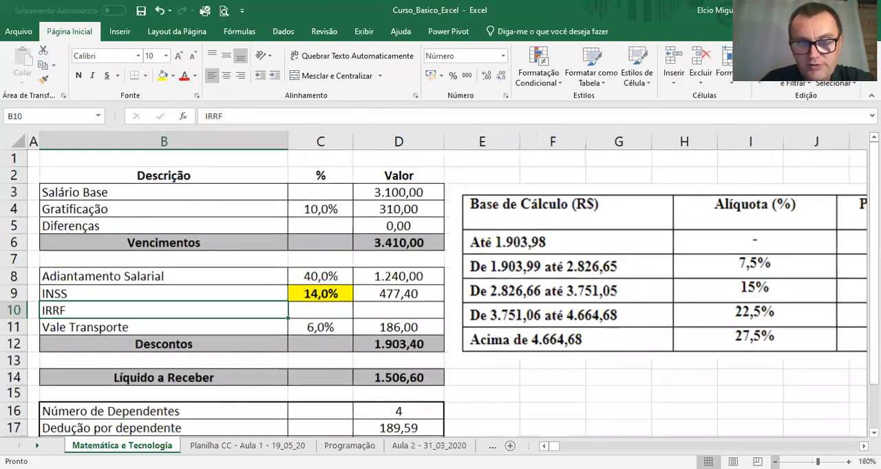
left_click(774, 462)
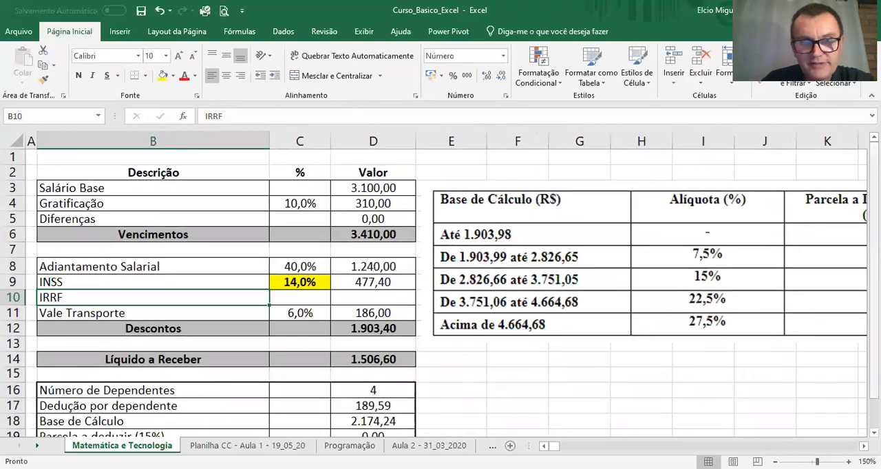
left_click_drag(874, 254, 874, 280)
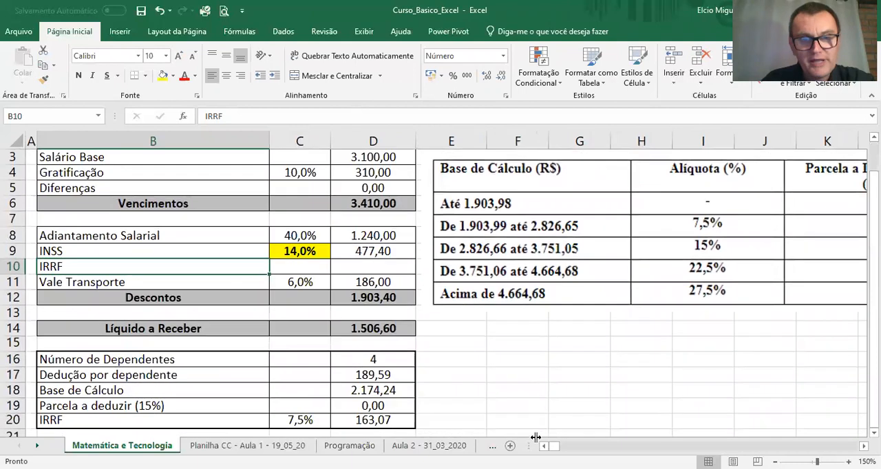
left_click(513, 289)
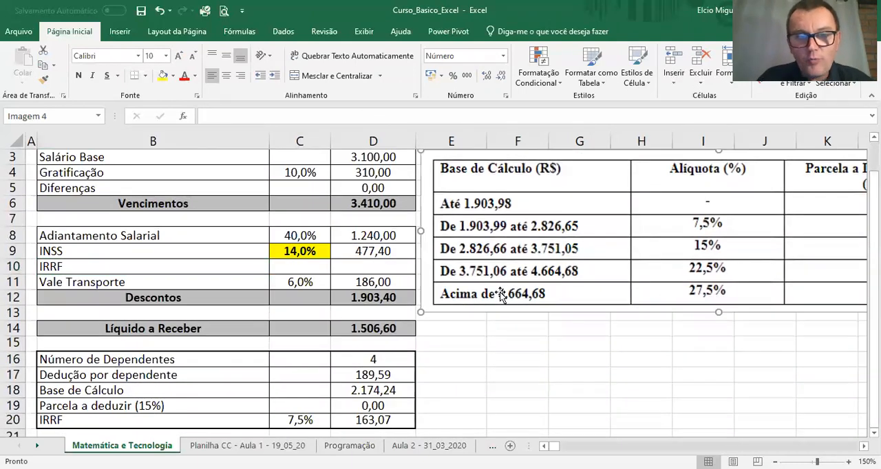
left_click(369, 359)
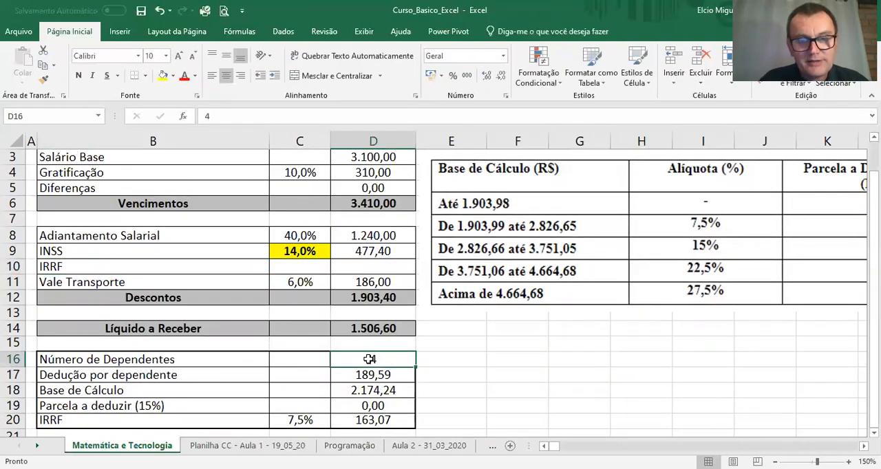
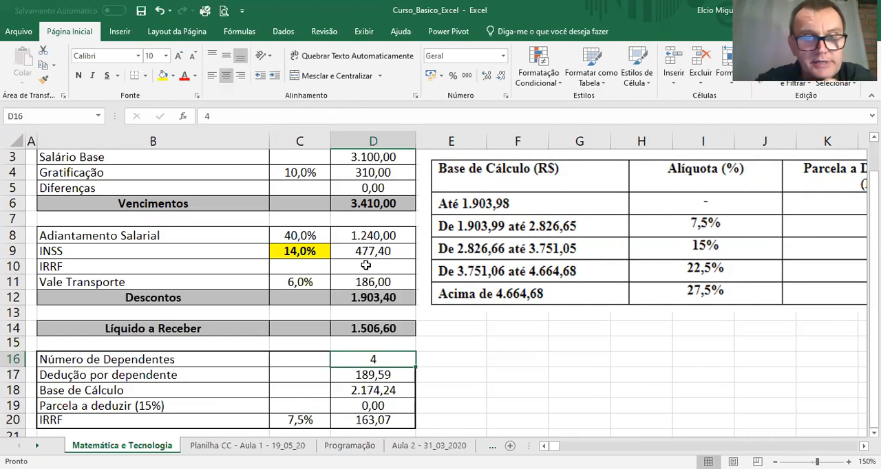
Step: Test the Número de Dependentes in D16 with 1 and 0, and set it back to 4
left_click(196, 361)
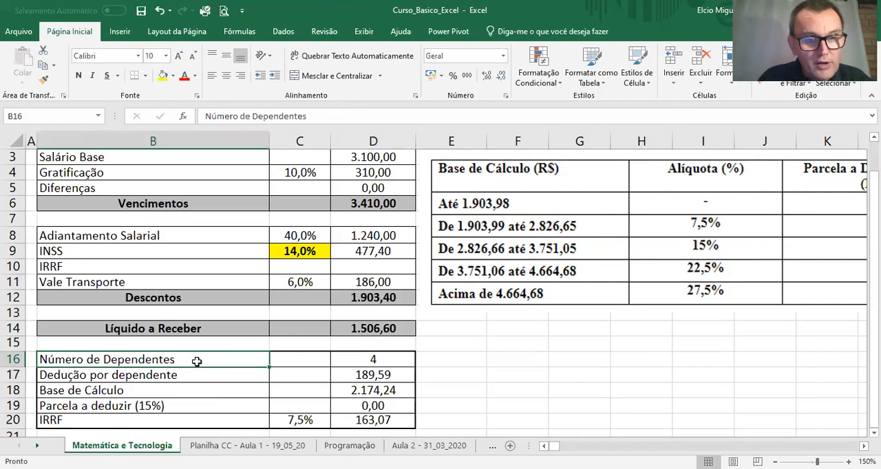
key("Right")
key("Right")
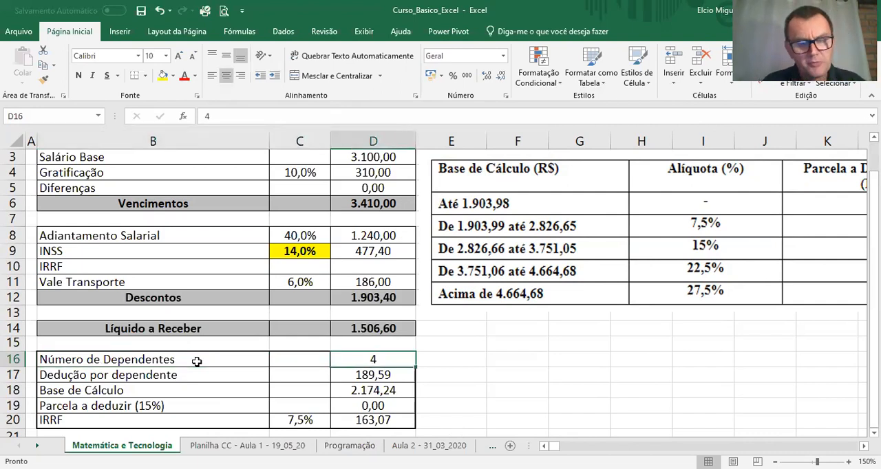
type("1")
key("Return")
key("Up")
type("0")
key("Return")
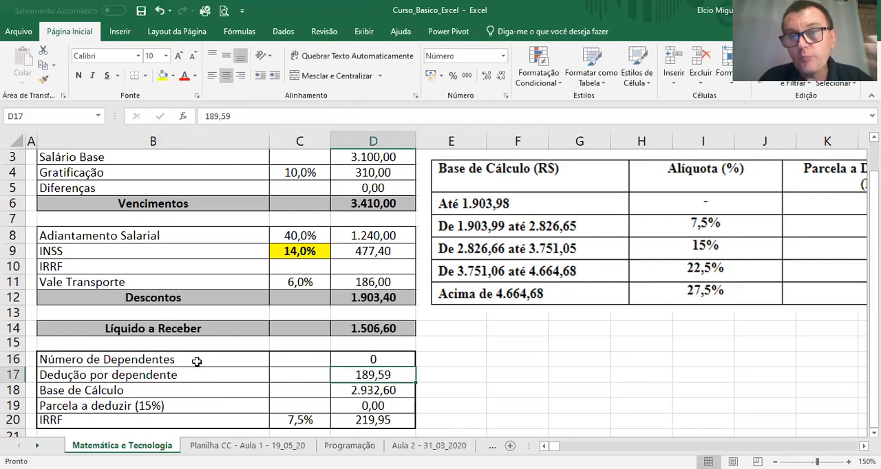
key("Up")
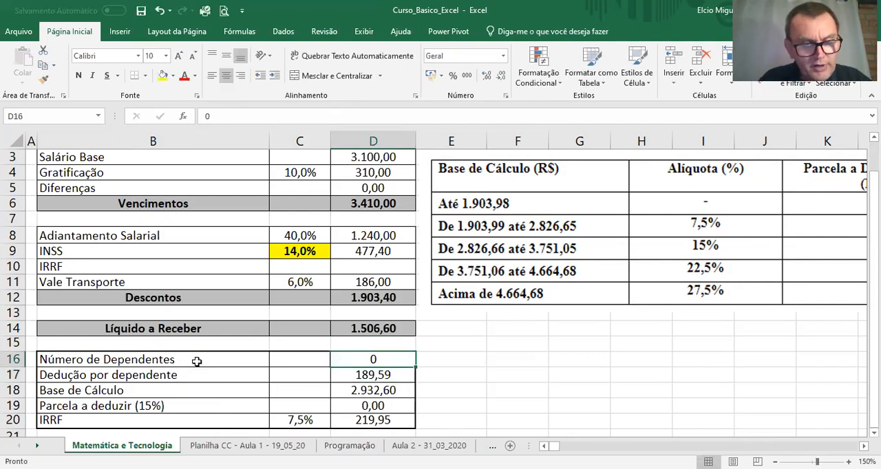
type("4")
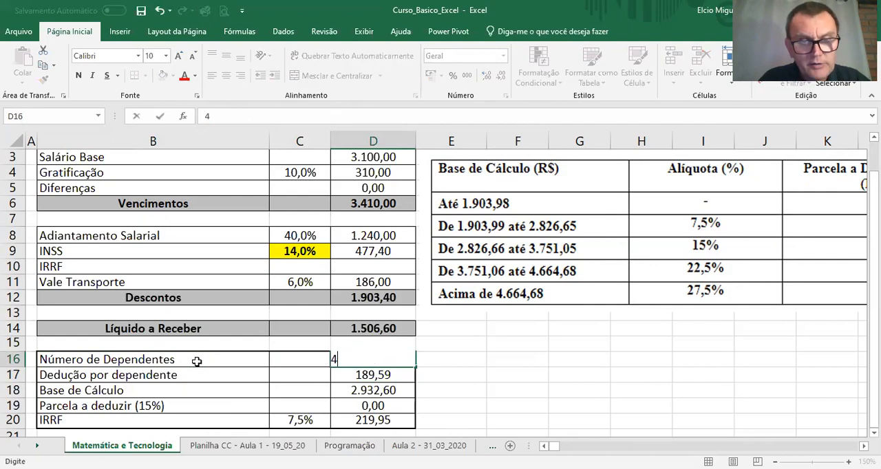
key("Return")
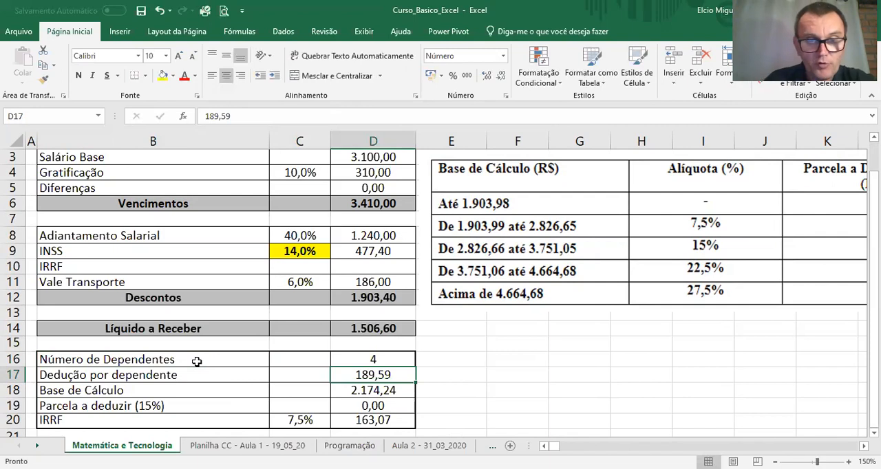
Step: Enter the formula =D6-(D16*D17)-D9 in E18, beside Base de Cálculo, and review its cell references
left_click(472, 393)
type("=")
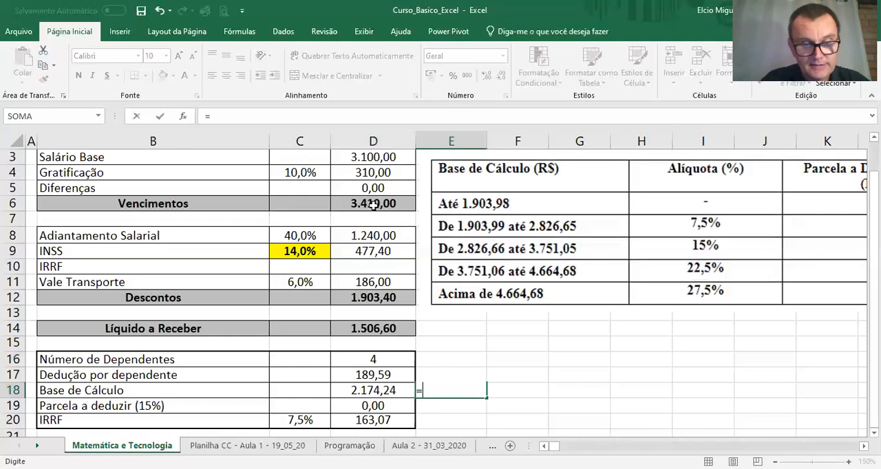
left_click(372, 205)
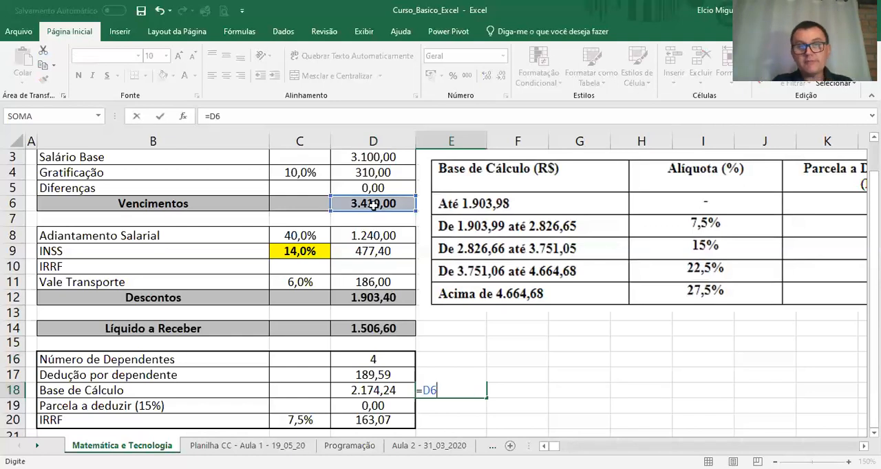
type("-")
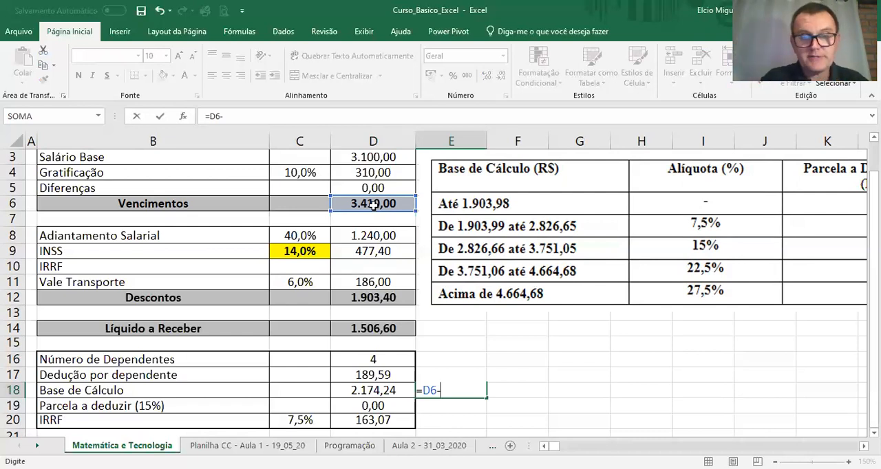
type("(")
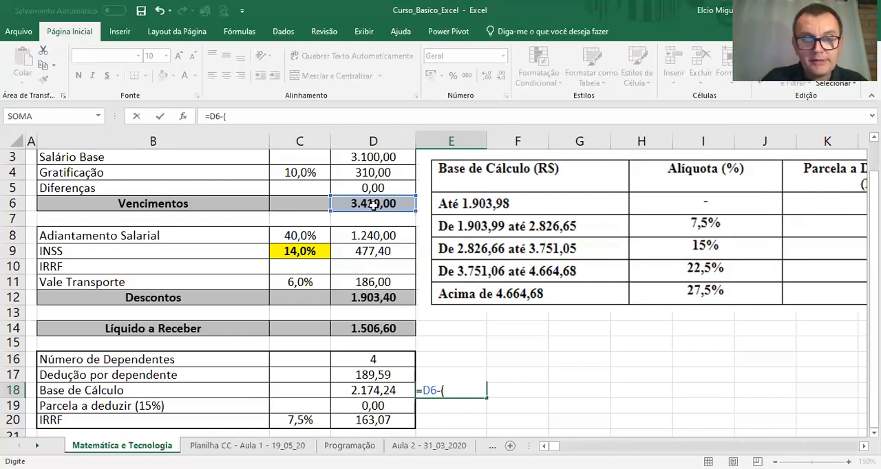
left_click(371, 358)
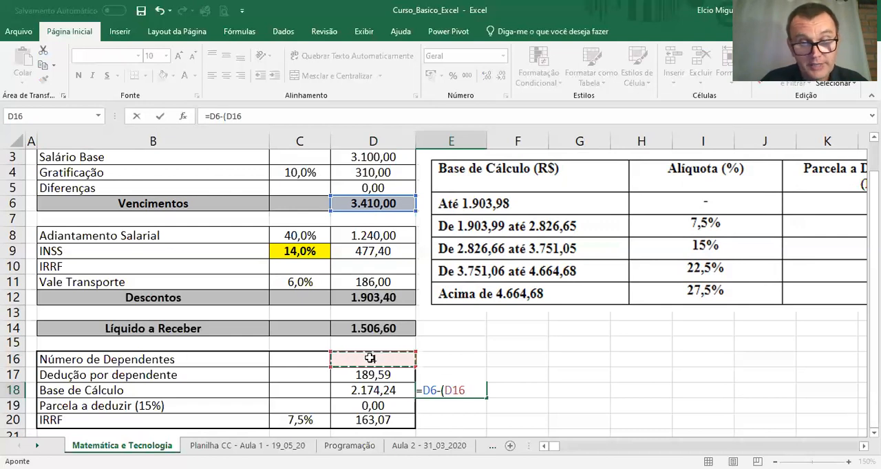
type("*")
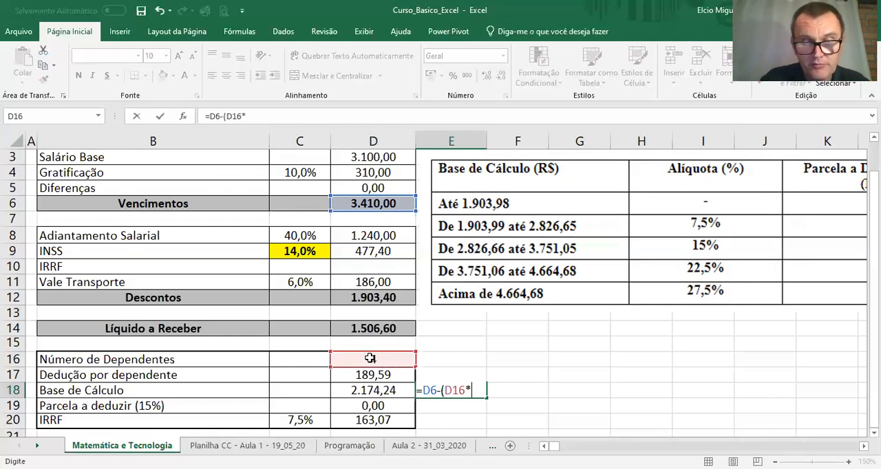
left_click(376, 374)
type(")-")
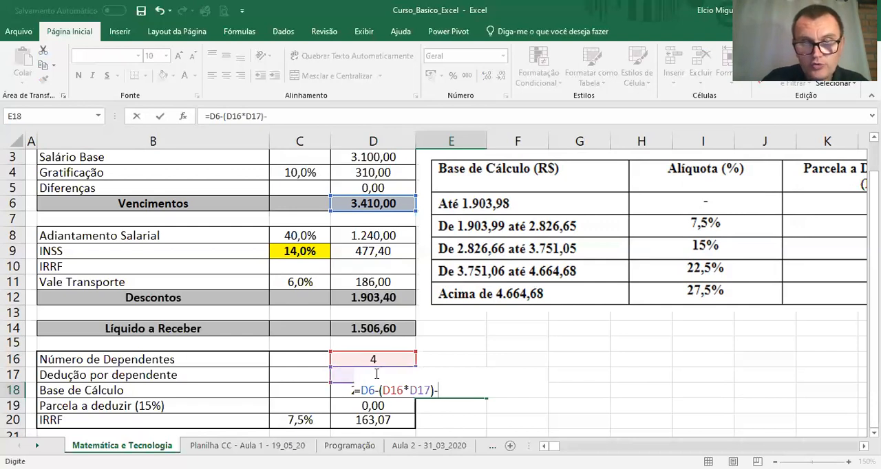
left_click(388, 254)
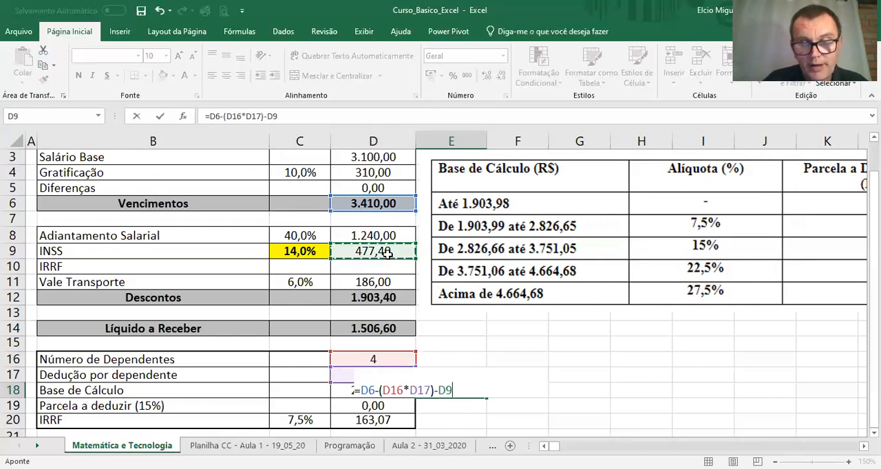
key("Return")
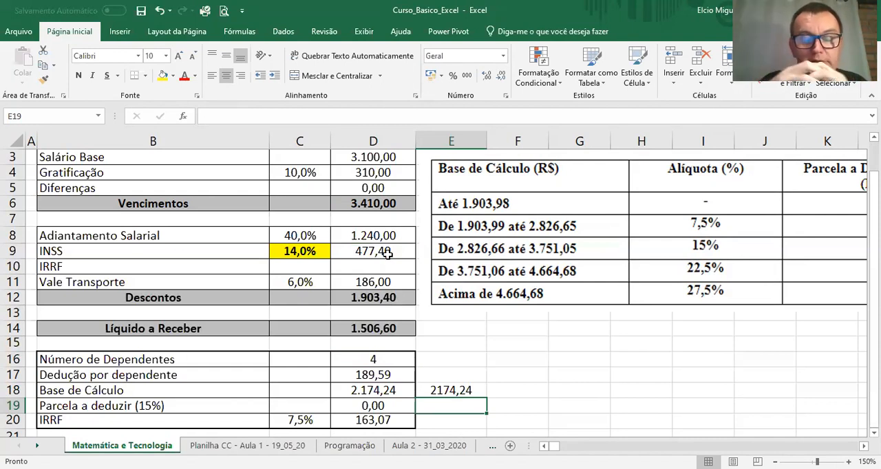
double_click(459, 393)
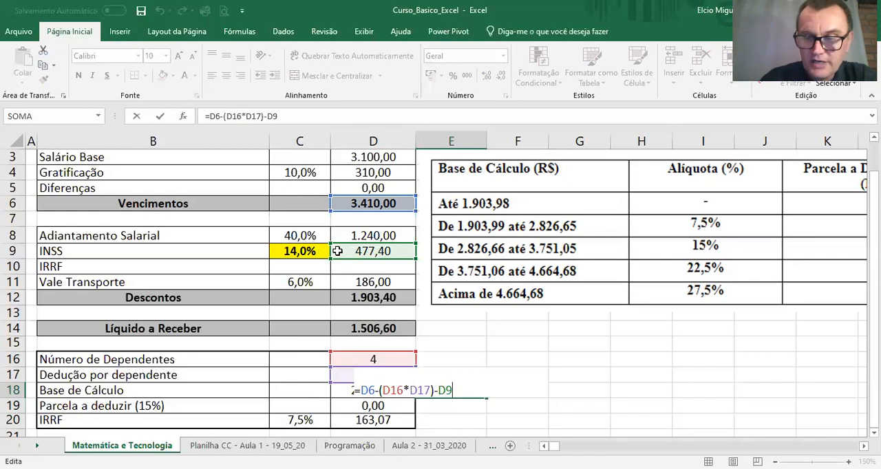
key("Return")
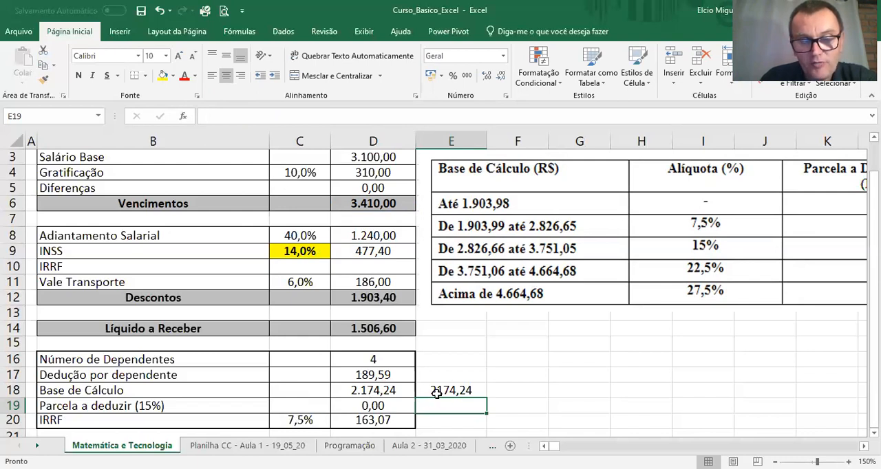
Step: Replace the IRRF rate in C20 with an SE formula that returns 0 when D18<=1903,98
left_click(313, 421)
key("Delete")
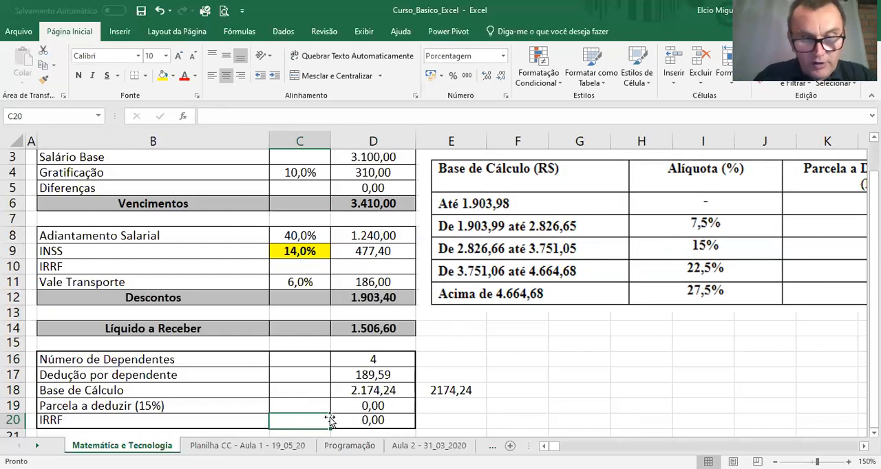
type("=")
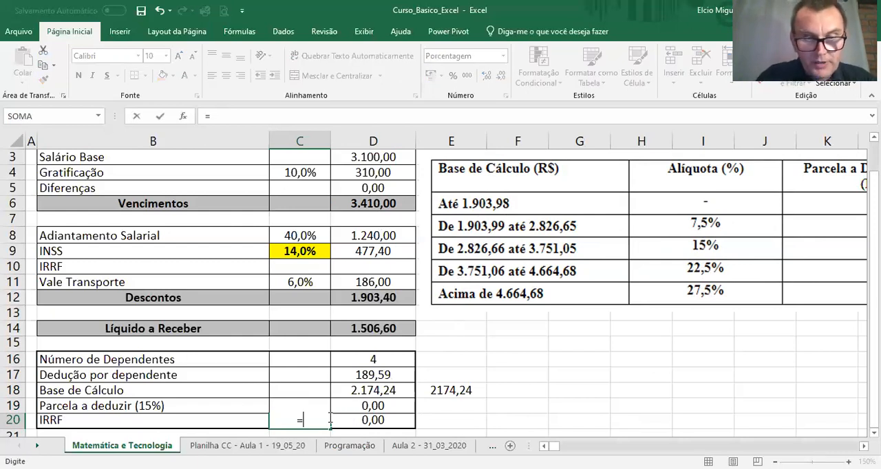
type("se(")
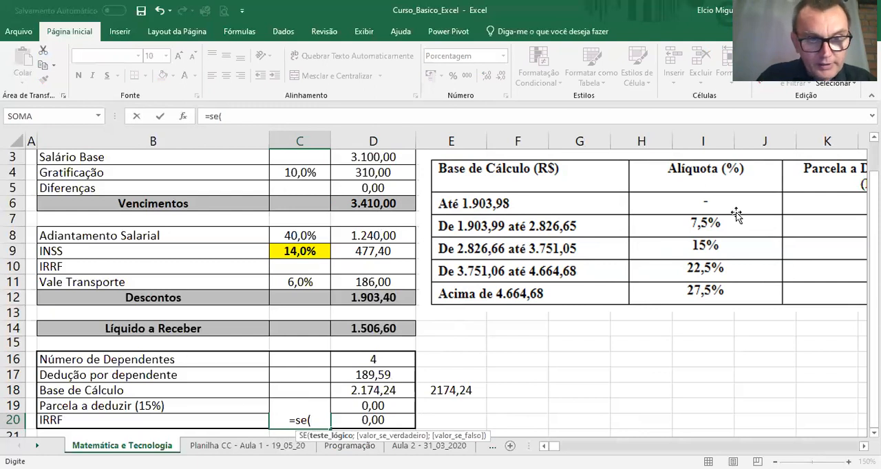
left_click(371, 390)
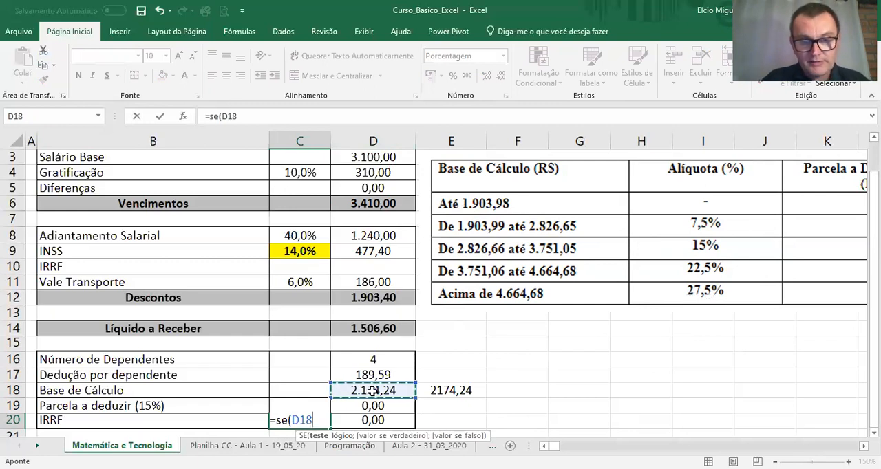
type("<=")
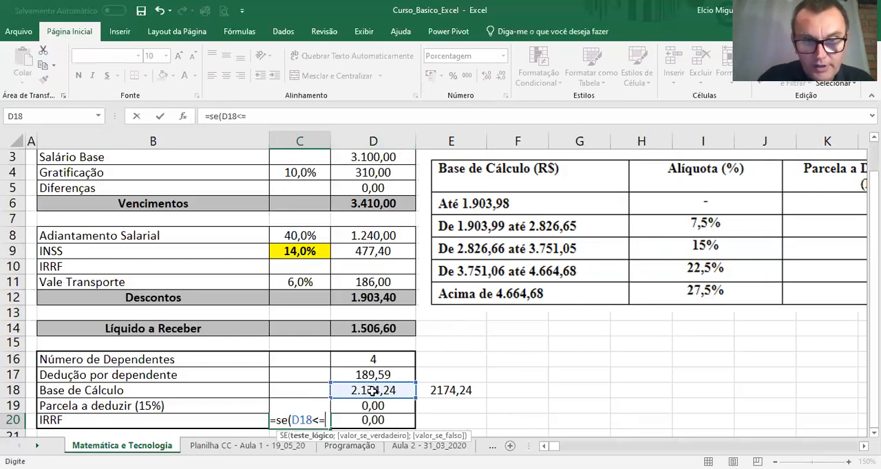
type("1903,98")
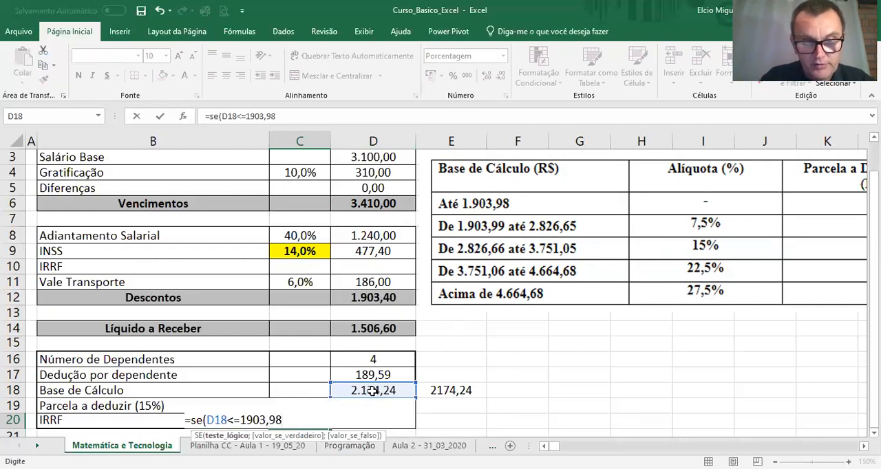
type(";0")
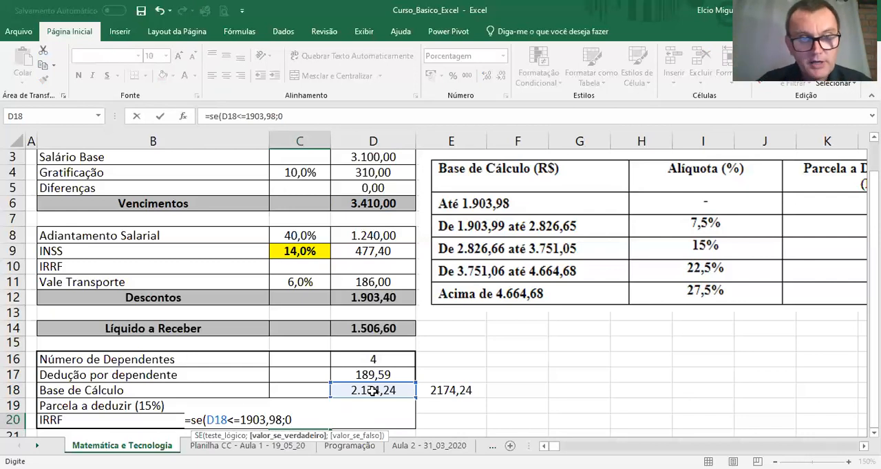
Step: Nest a second SE in the C20 formula that returns 7,5 when D18<=2826,65
type(";")
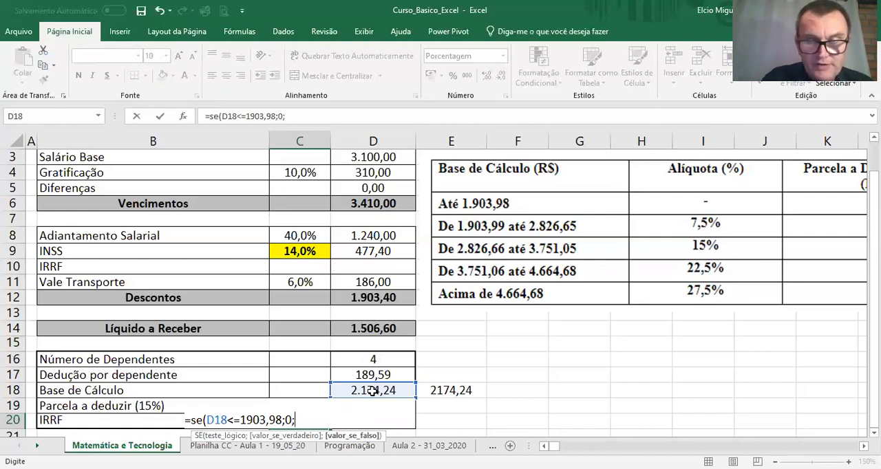
type("se")
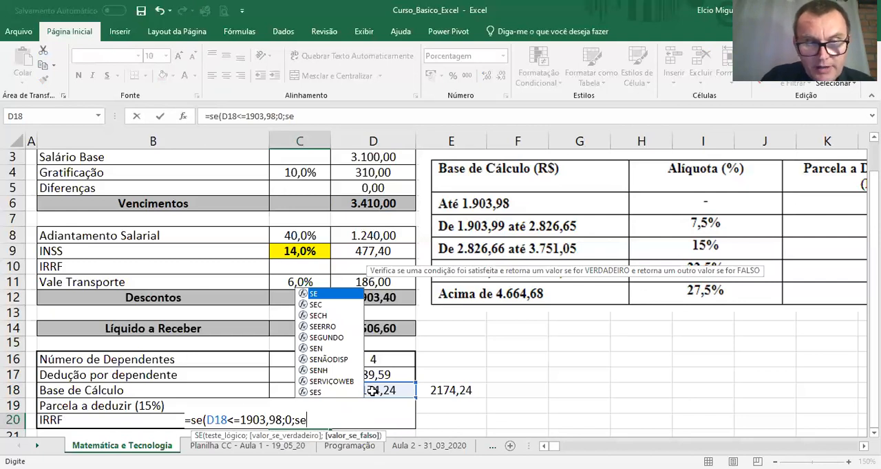
type("(")
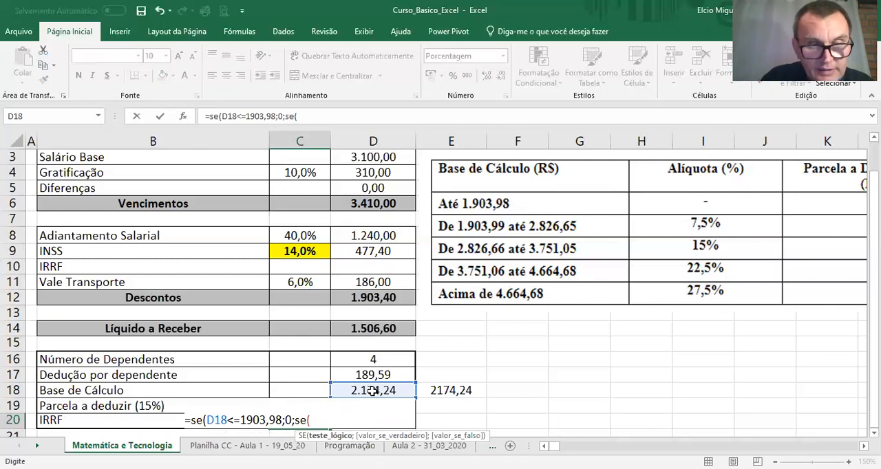
type("D")
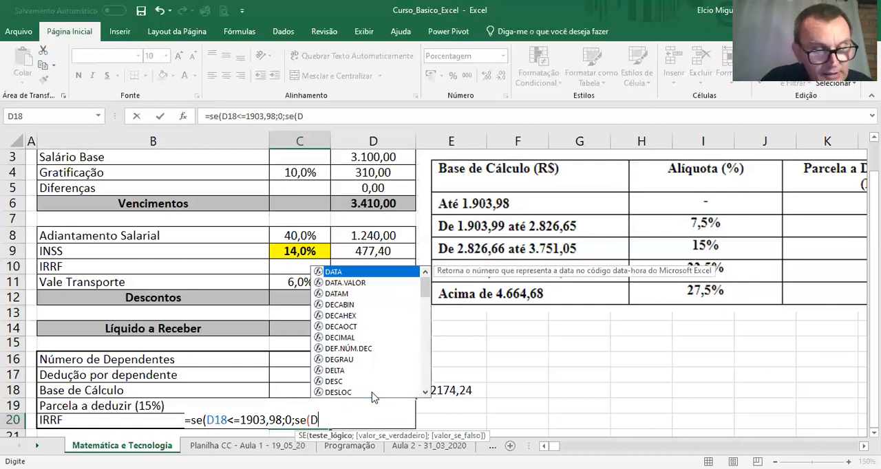
type("18")
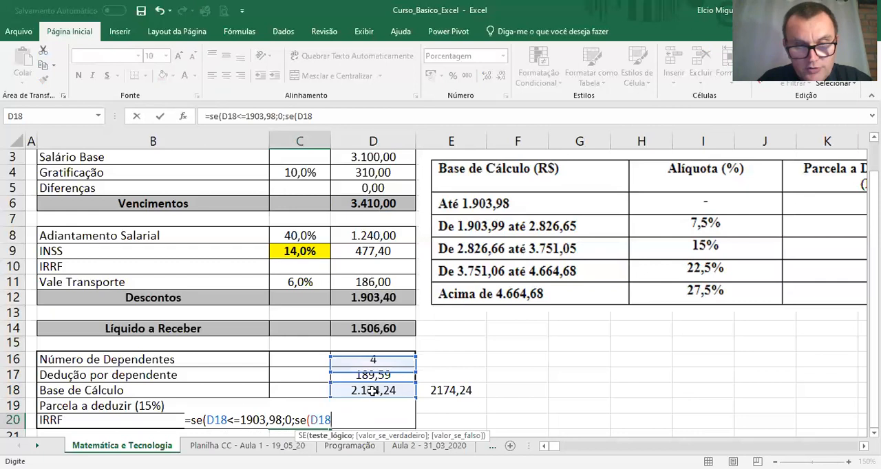
type("<=")
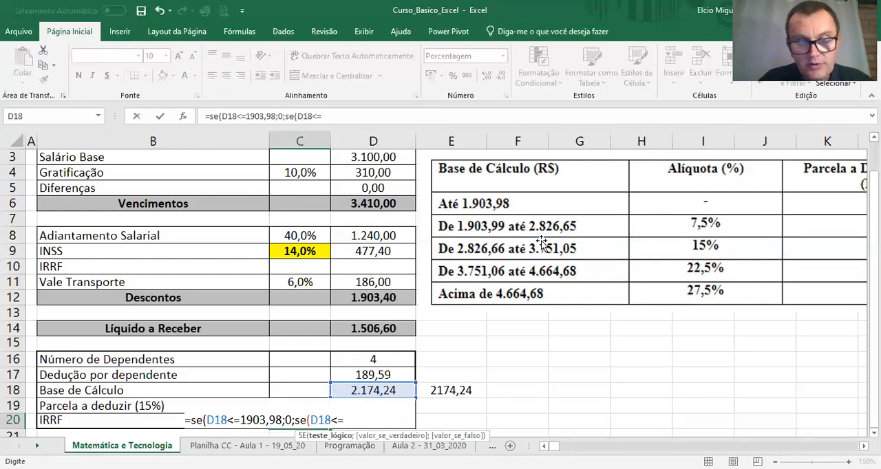
type("28")
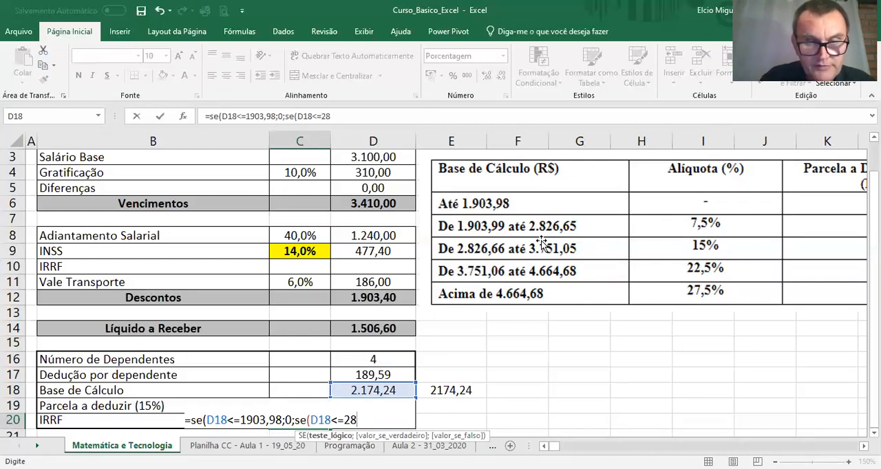
type("26,6")
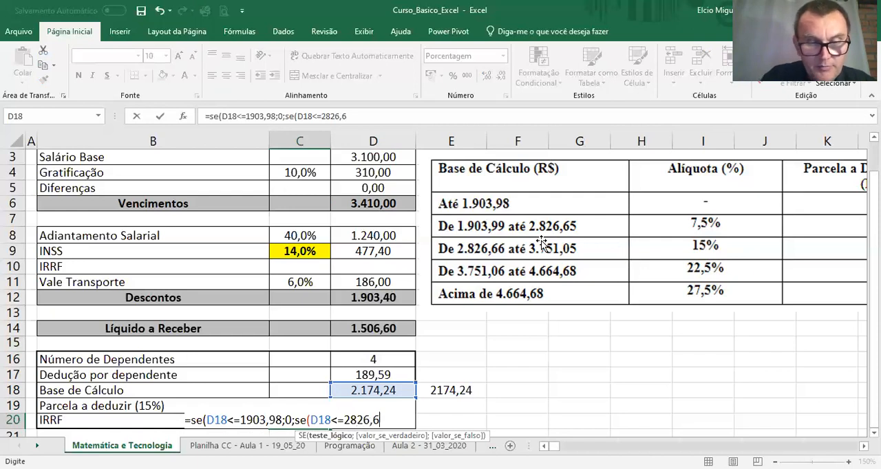
type("5;7,5")
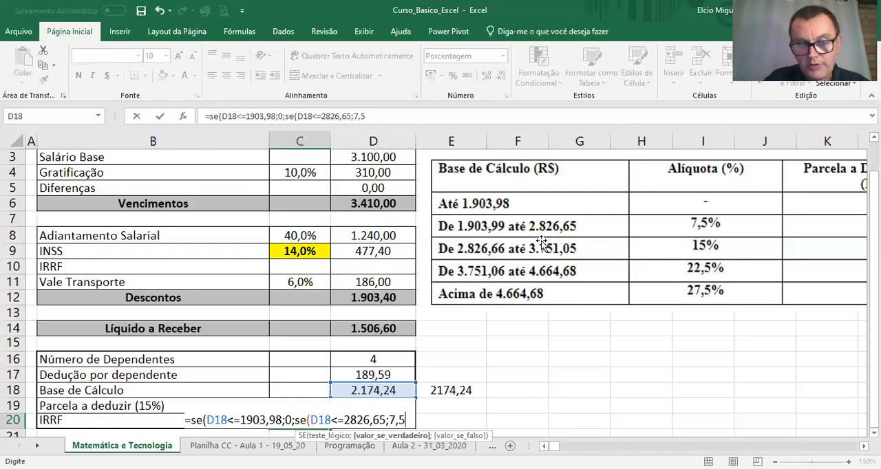
type(";")
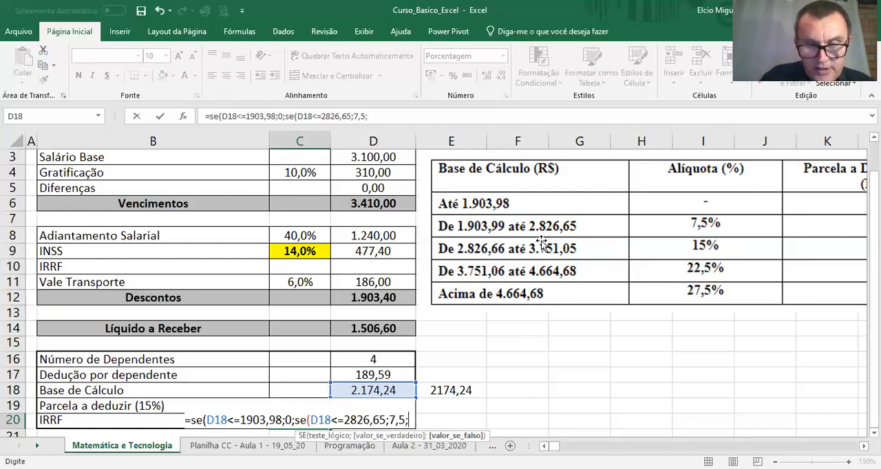
type("se(")
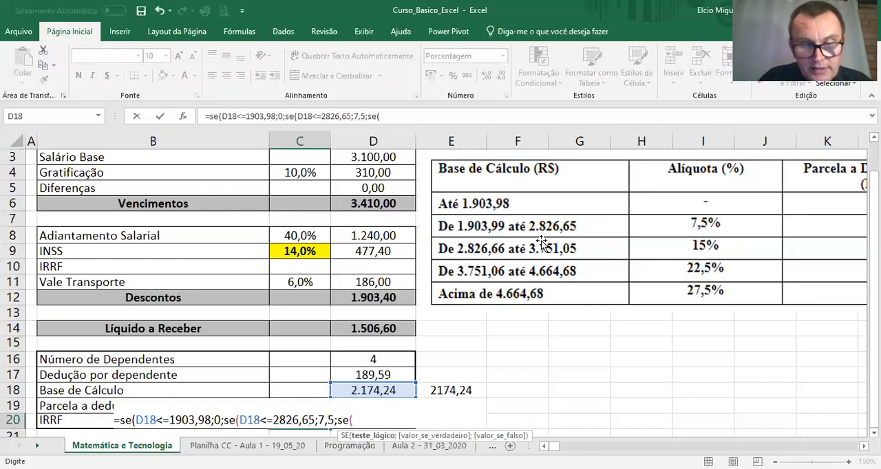
type("D18")
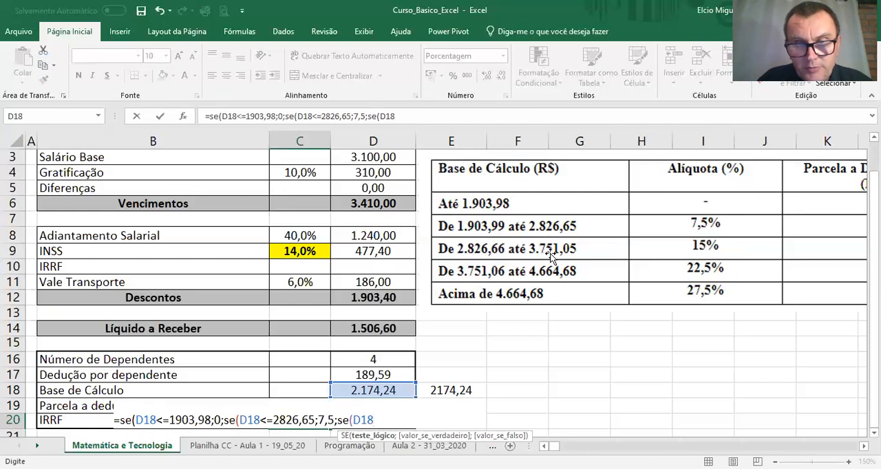
type("<=")
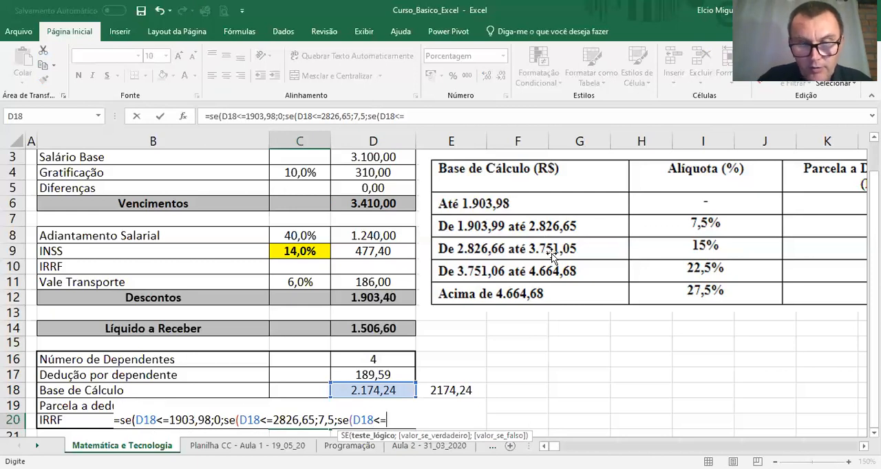
type("37")
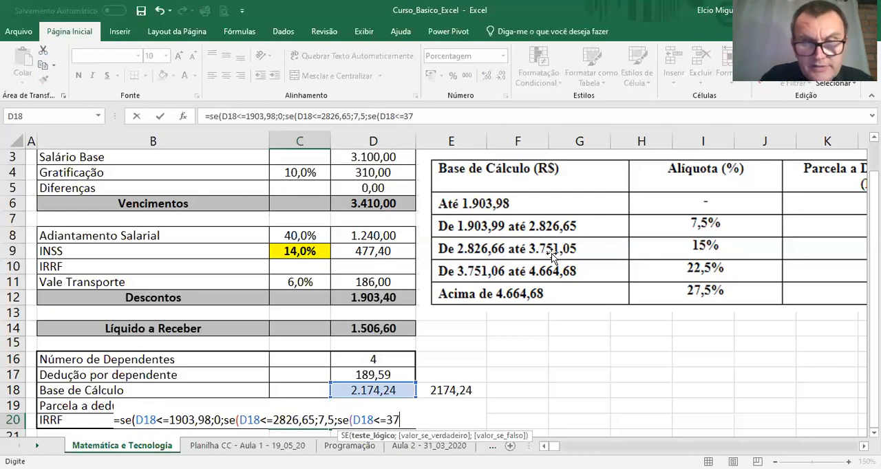
type("51,05")
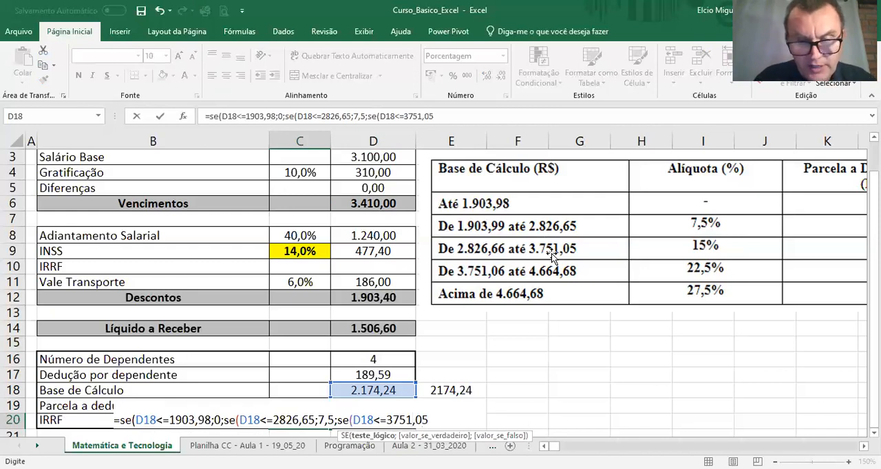
type(";15")
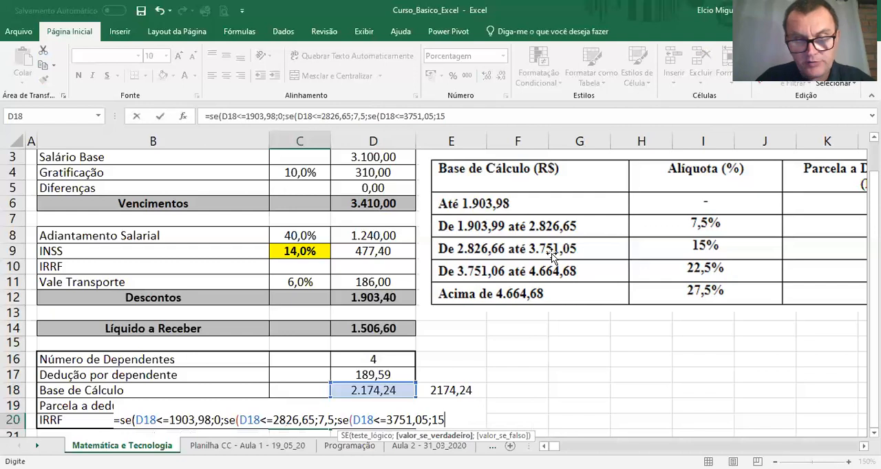
type(";")
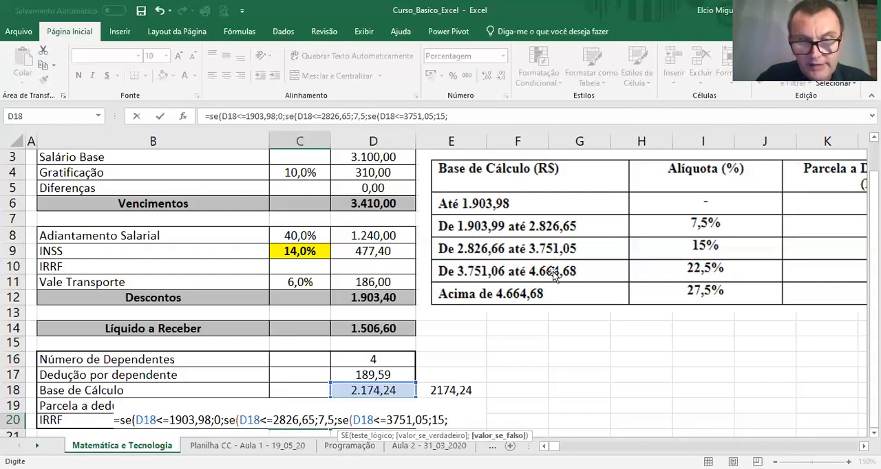
type("se(")
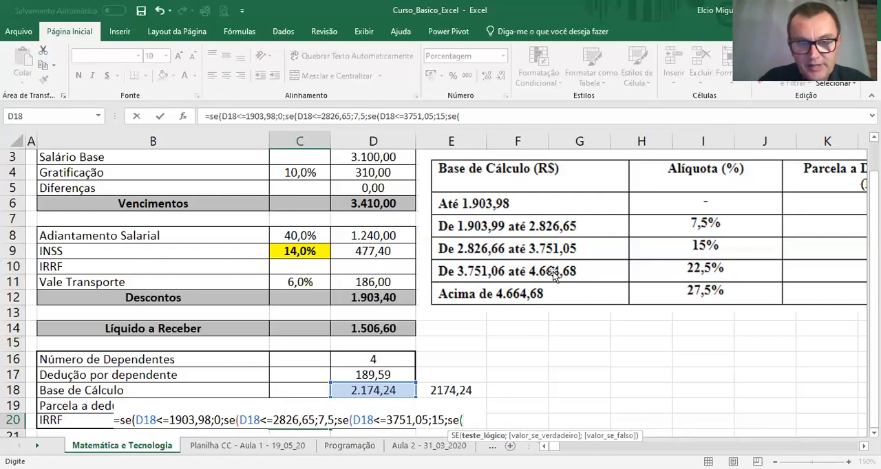
Step: Add a fourth nested SE to the C20 formula that returns 22,5 when D18<=4664,68
type("D18")
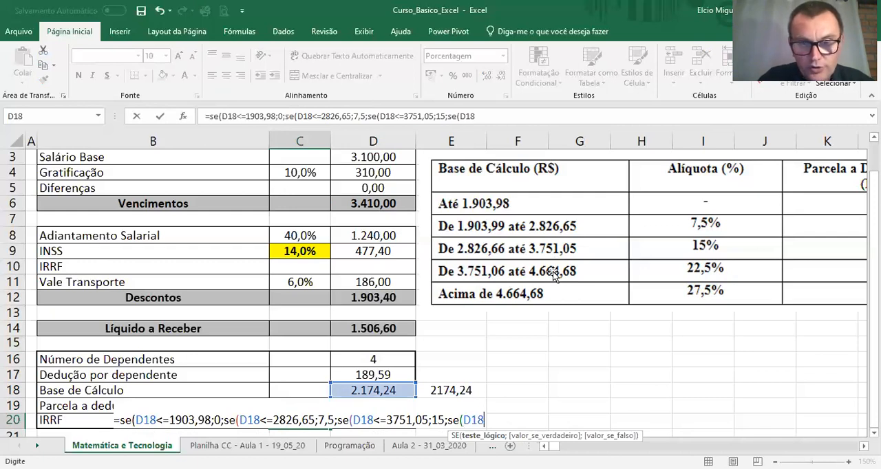
type("<=")
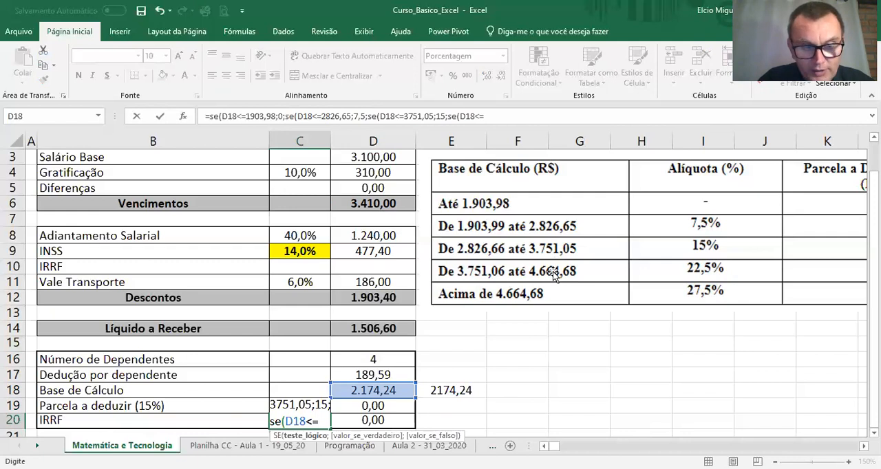
type("4")
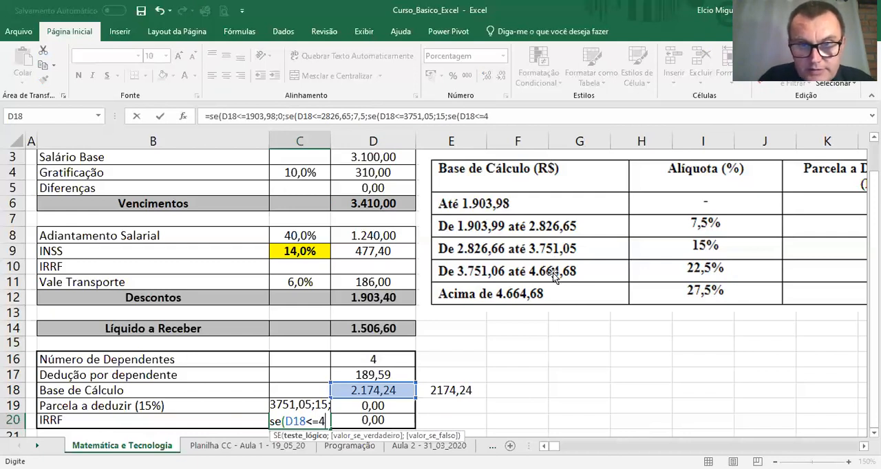
type("66")
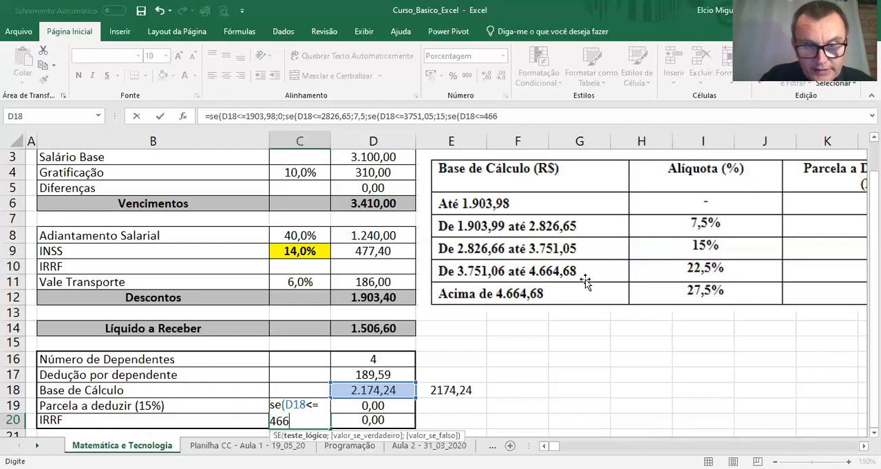
type("4,68")
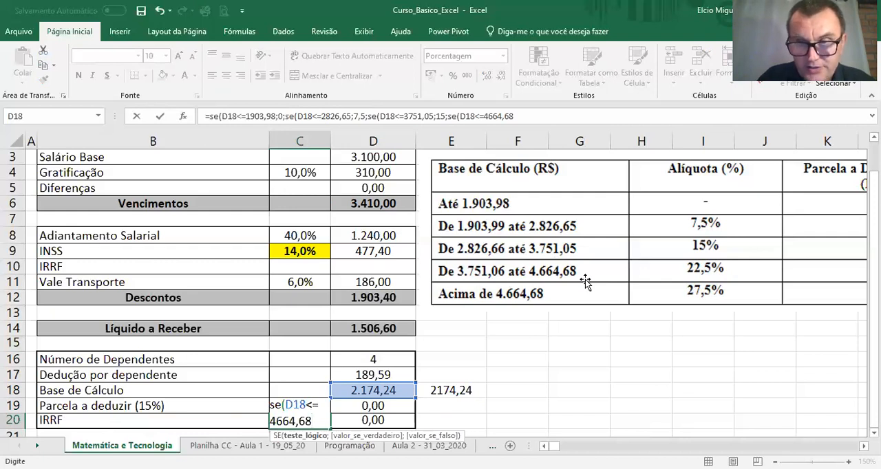
type(";22,5")
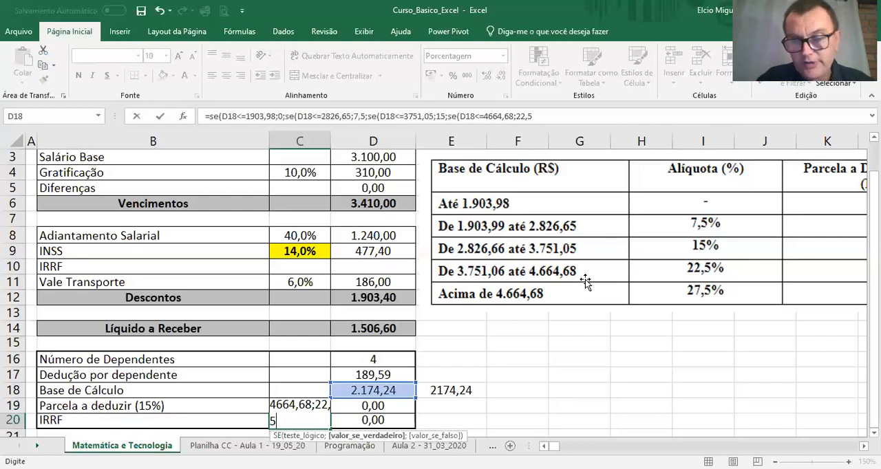
type(";")
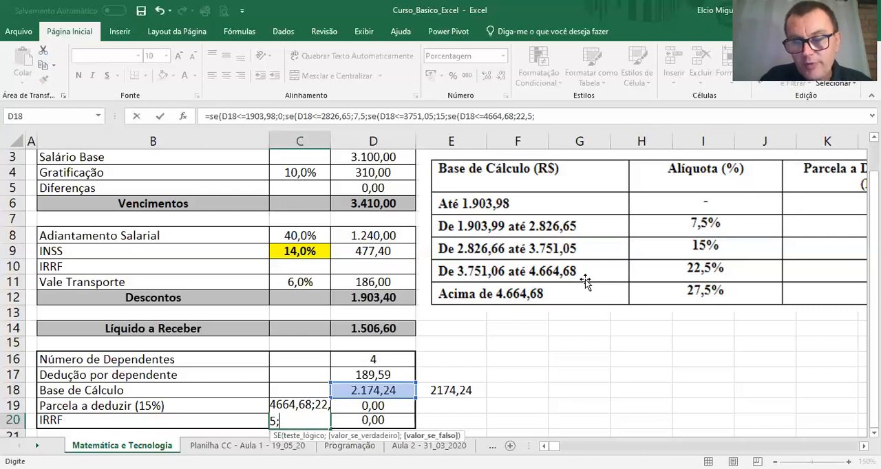
type("27,5")
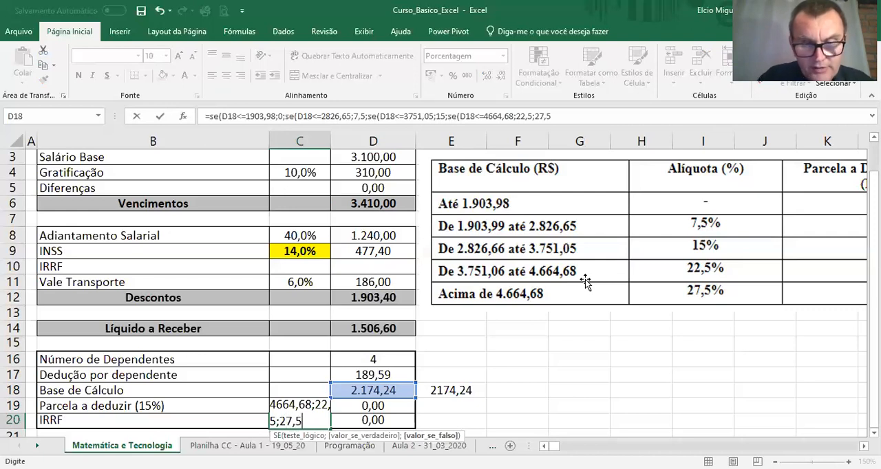
type(")")
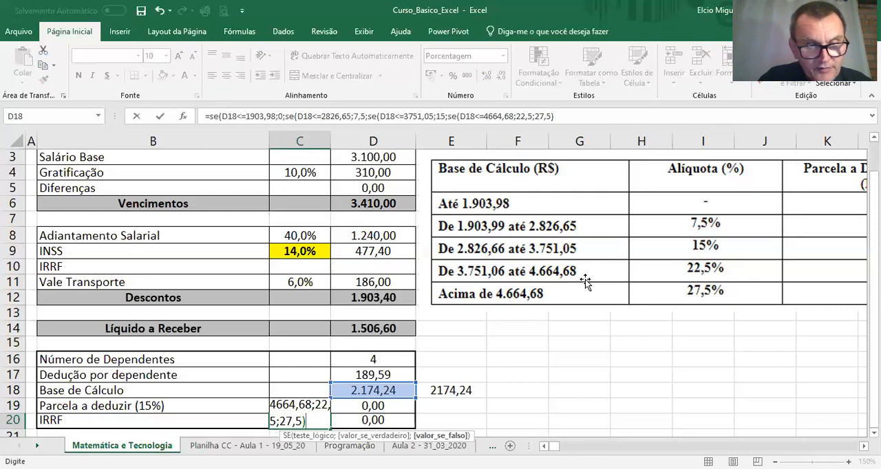
type(")")
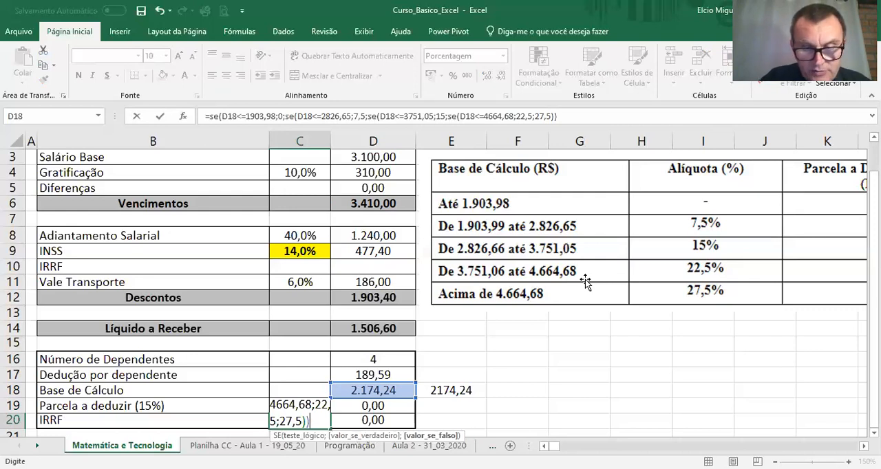
type("))")
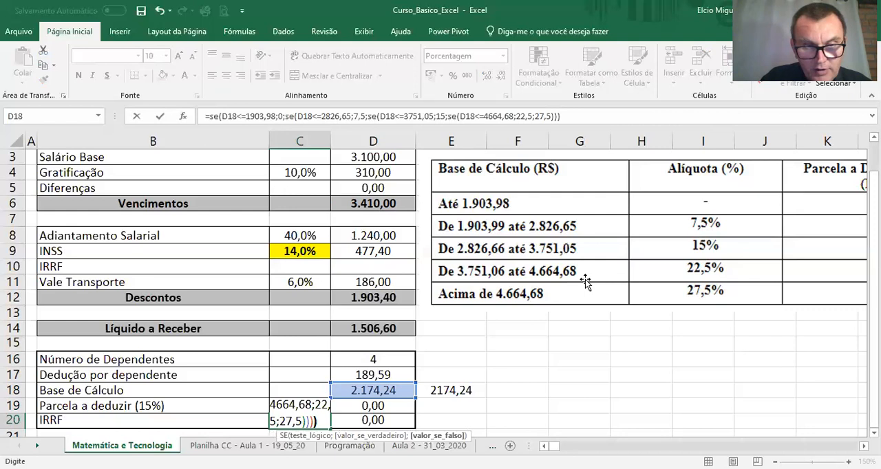
Step: Finish the C20 formula with 27,5 as the final otherwise value, close all four nested SE functions and enter it
key("Return")
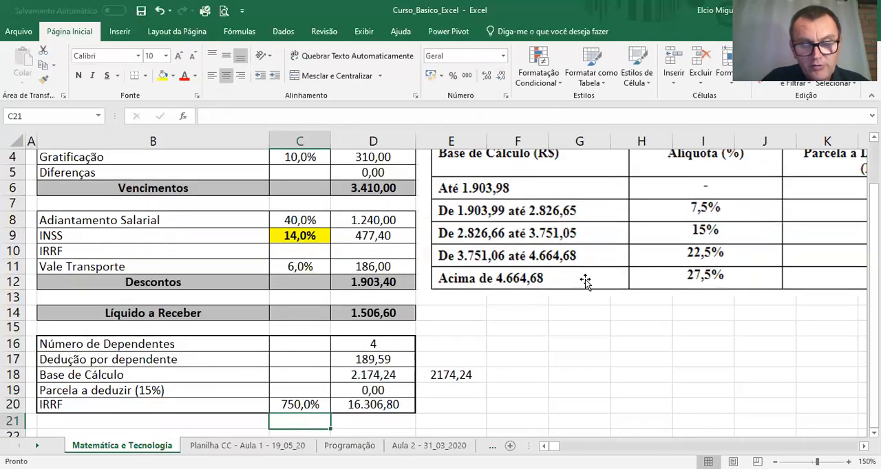
Step: Enclose the whole nested SE expression in C20 in parentheses and divide it by 100
left_click(313, 408)
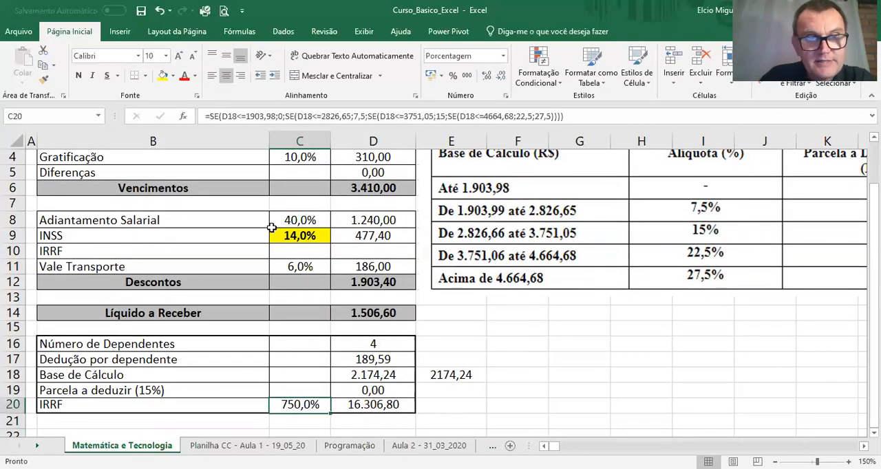
left_click(209, 117)
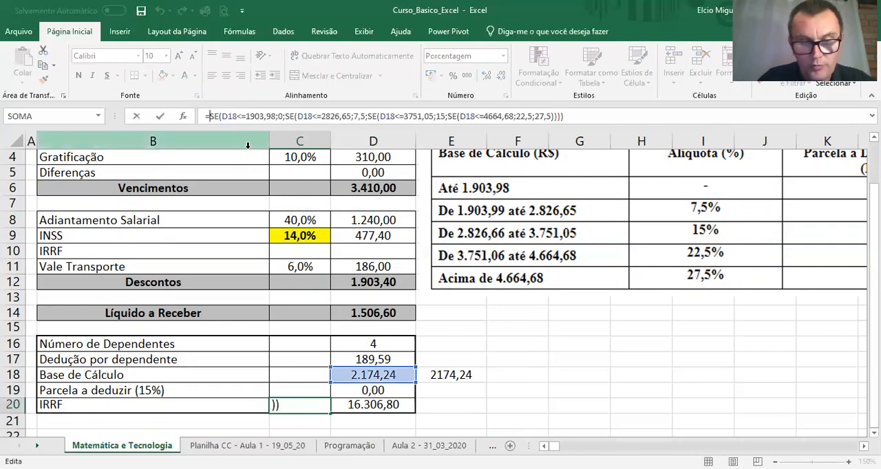
type("(")
key("End")
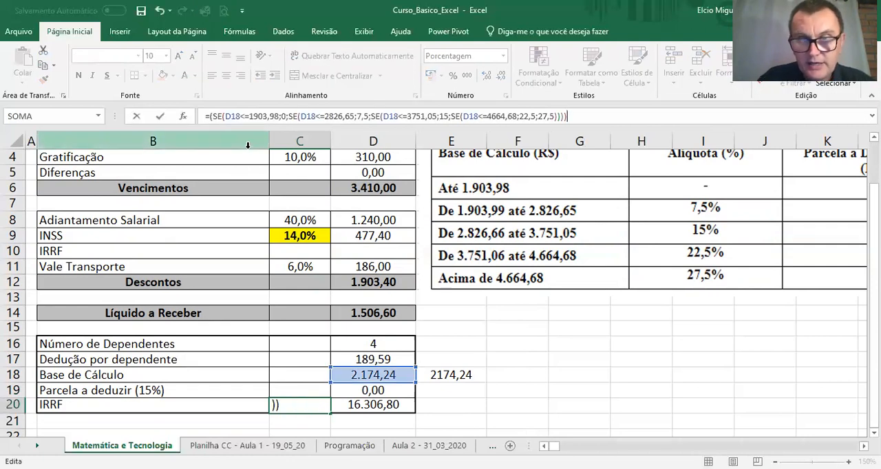
type(")/100")
key("Return")
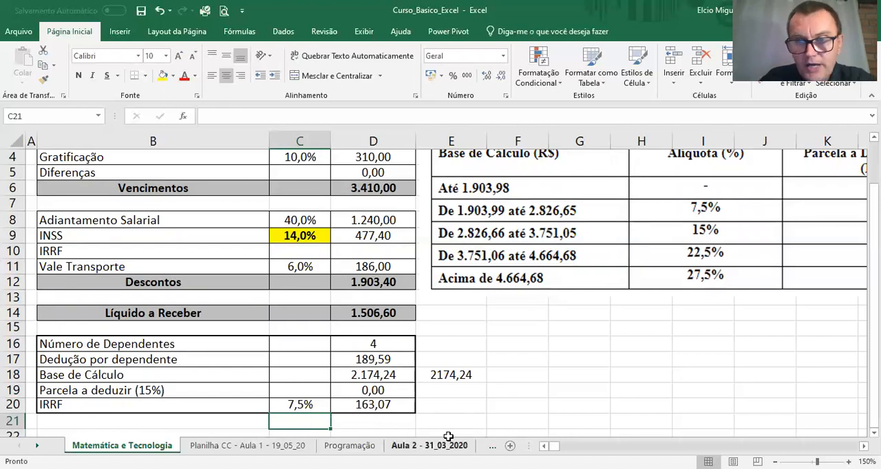
Step: Clear the check value in E18 and position the bracket table picture so its rate and deduction columns are both readable
left_click(690, 289)
left_click_drag(417, 296, 466, 280)
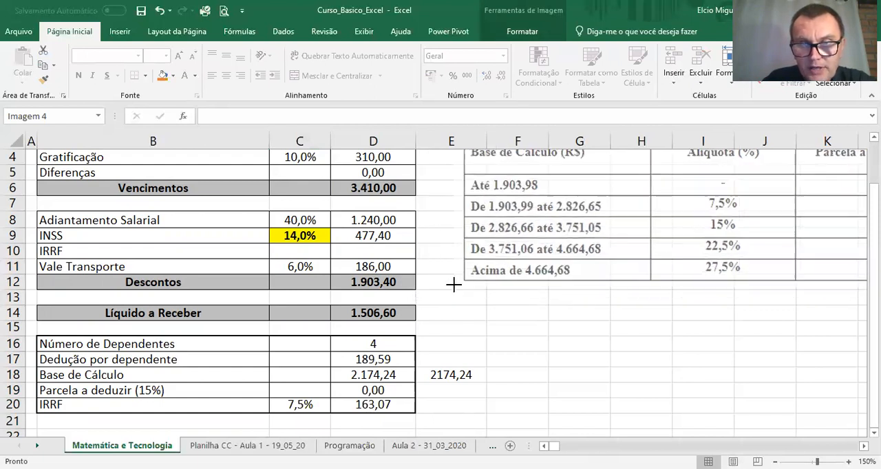
left_click(451, 375)
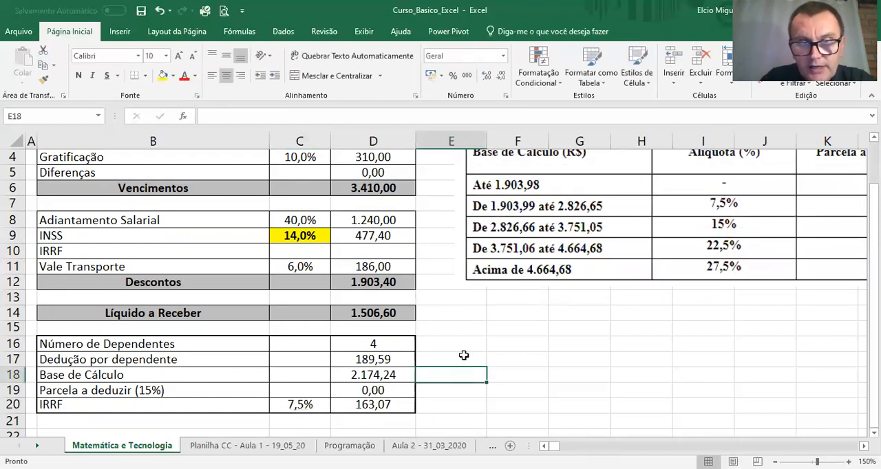
left_click_drag(501, 280, 218, 289)
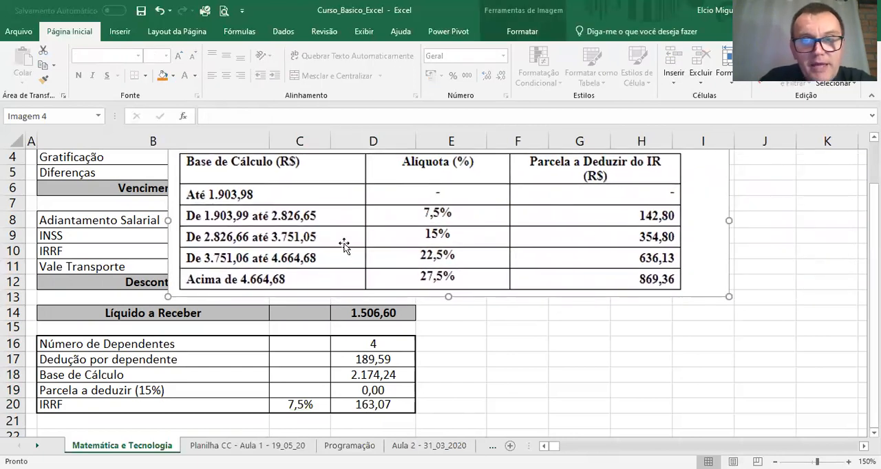
Step: Try to copy the parenthesised nested SE expression from C20 into C19
left_click(312, 407)
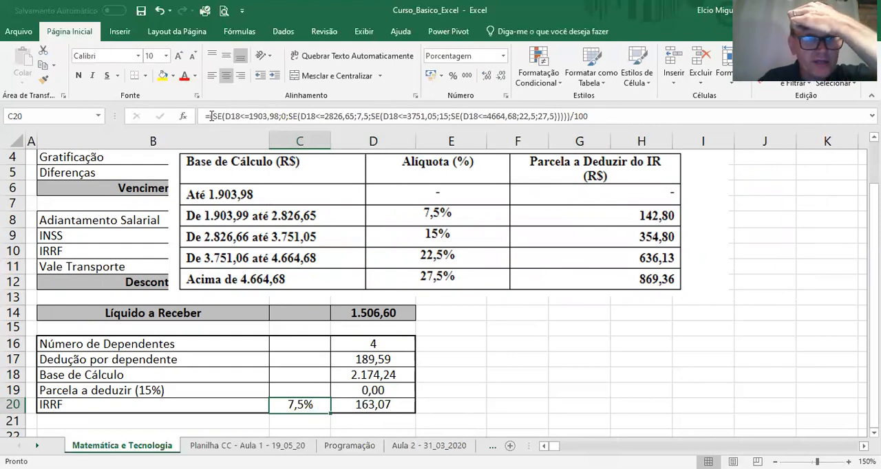
left_click_drag(211, 116, 570, 116)
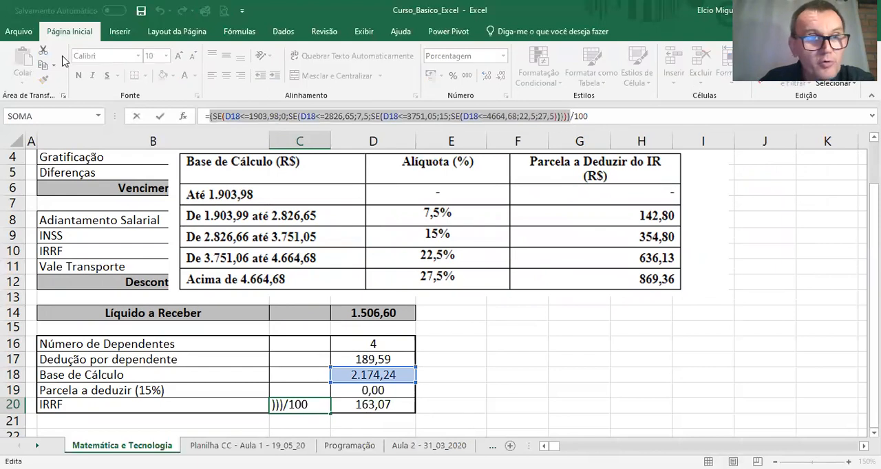
left_click(44, 65)
left_click(305, 393)
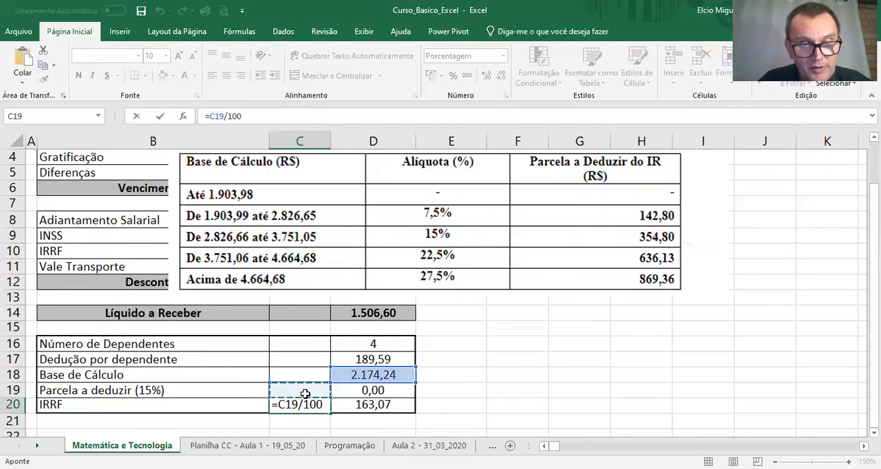
key("ctrl+v")
key("Return")
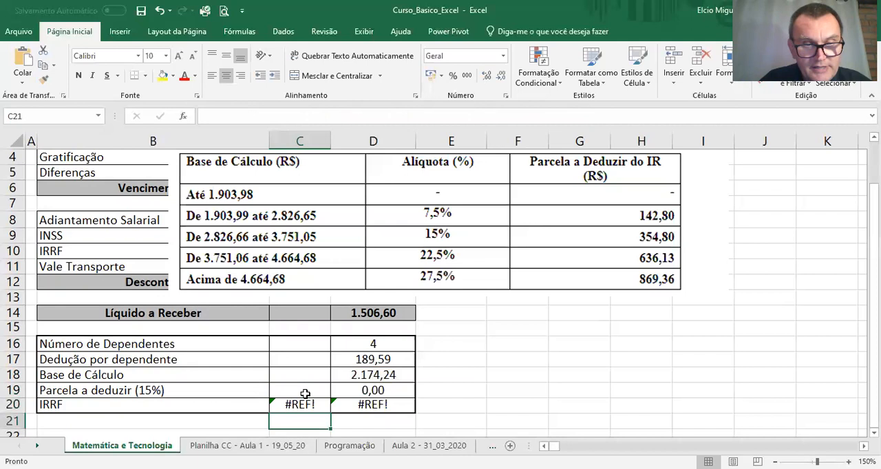
type("'")
key("BackSpace")
type("'")
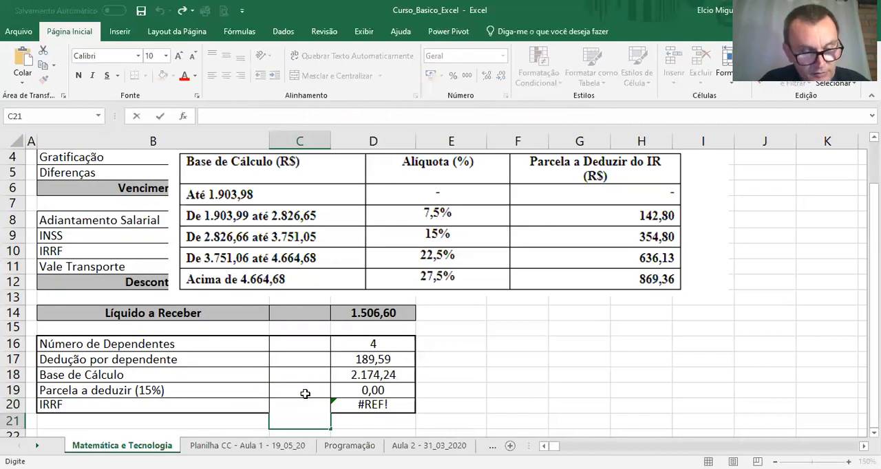
key("Escape")
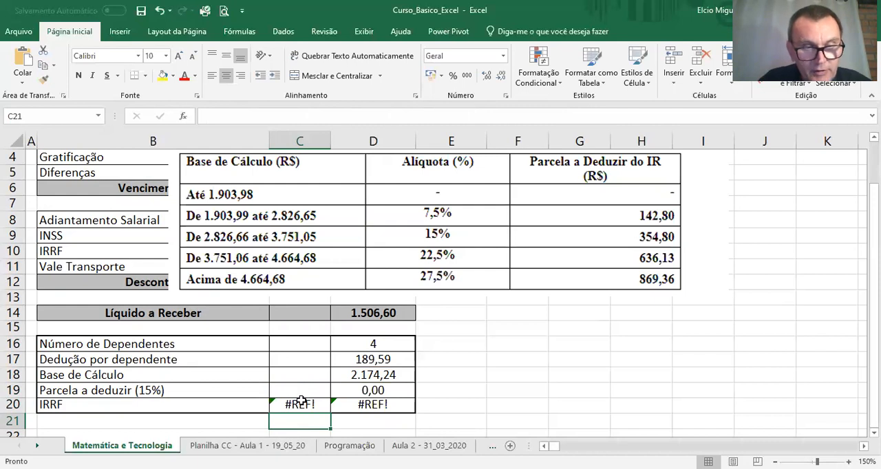
Step: Remove the stray C19 reference from the start of the C20 formula and re-enter it
left_click(302, 403)
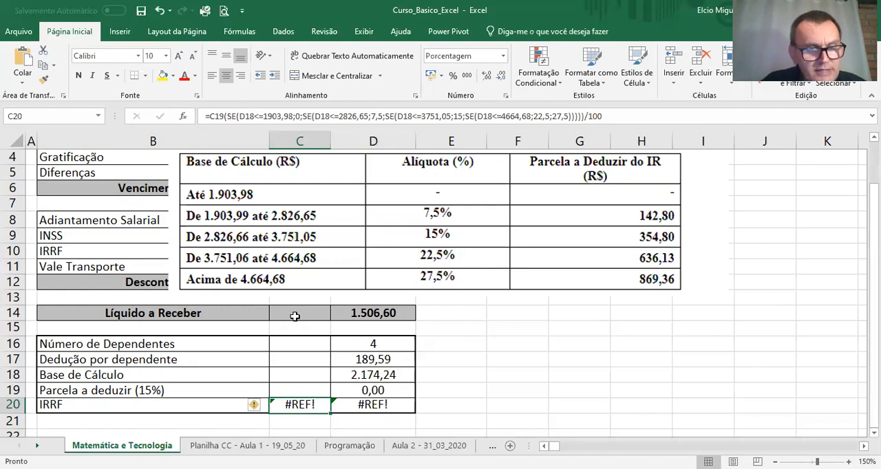
left_click(211, 117)
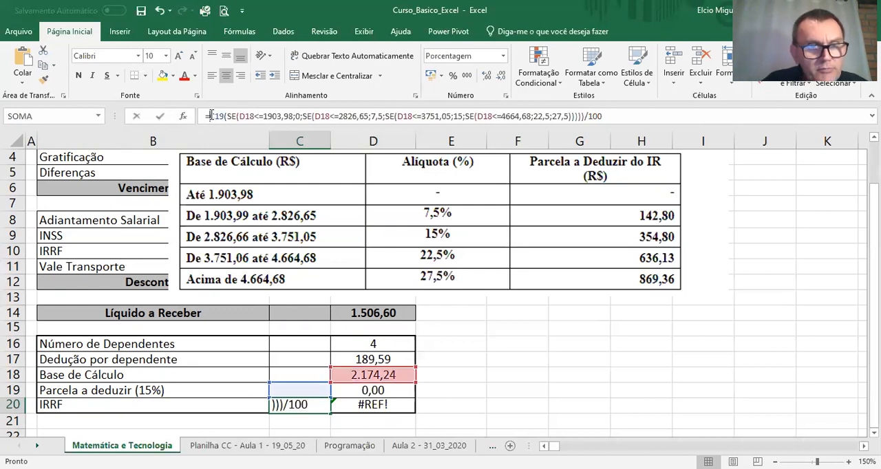
key("Delete")
key("Delete")
key("Delete")
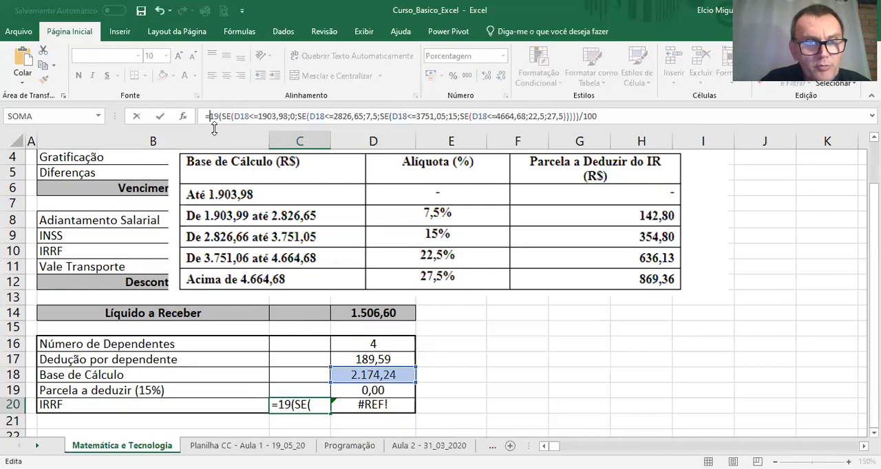
key("Return")
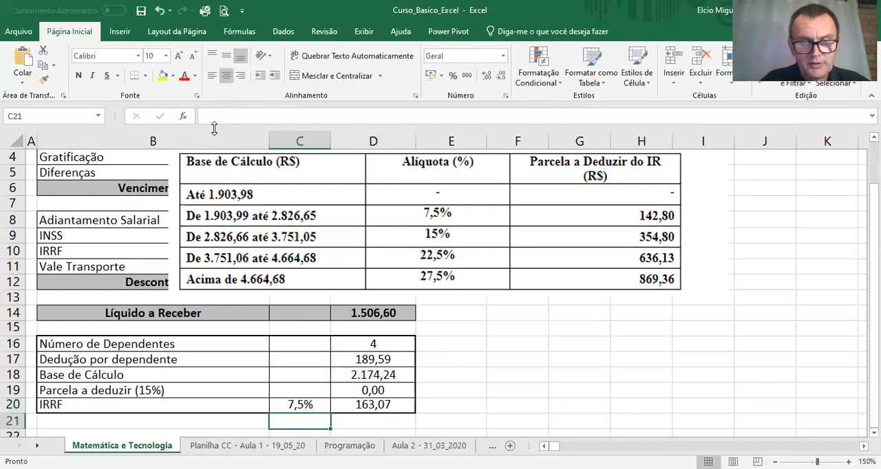
Step: Copy only the nested SE expression from the C20 formula into C19 and put an equals sign in front of it
key("Up")
key("Up")
key("Down")
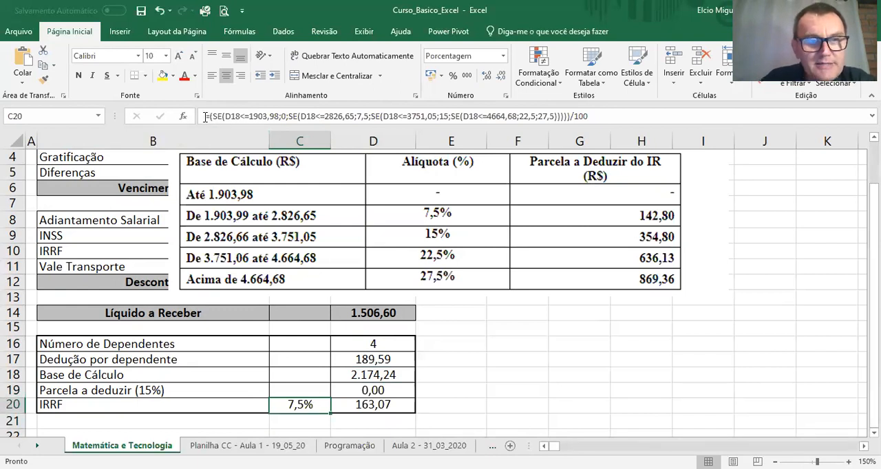
left_click_drag(213, 116, 567, 116)
key("Return")
left_click(279, 387)
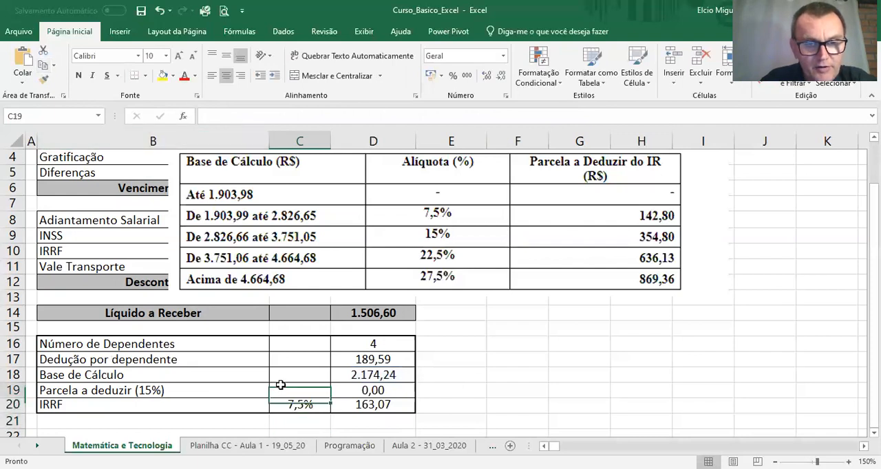
left_click(231, 116)
key("ctrl+v")
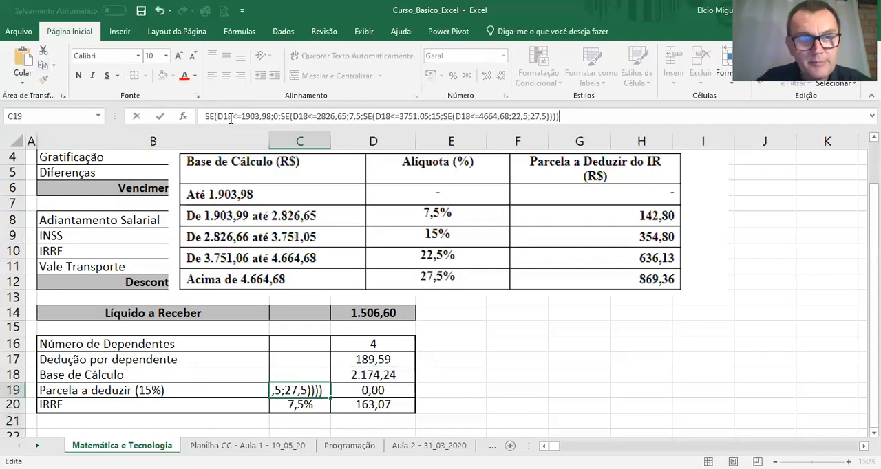
key("Return")
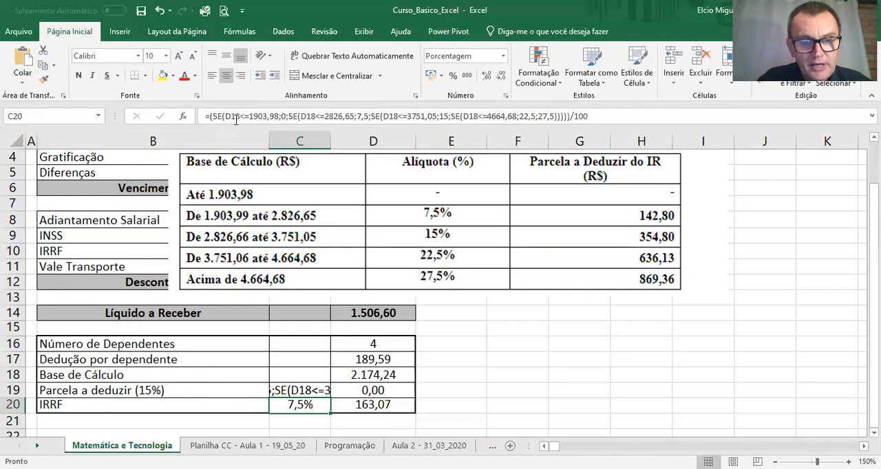
left_click(301, 386)
left_click(204, 116)
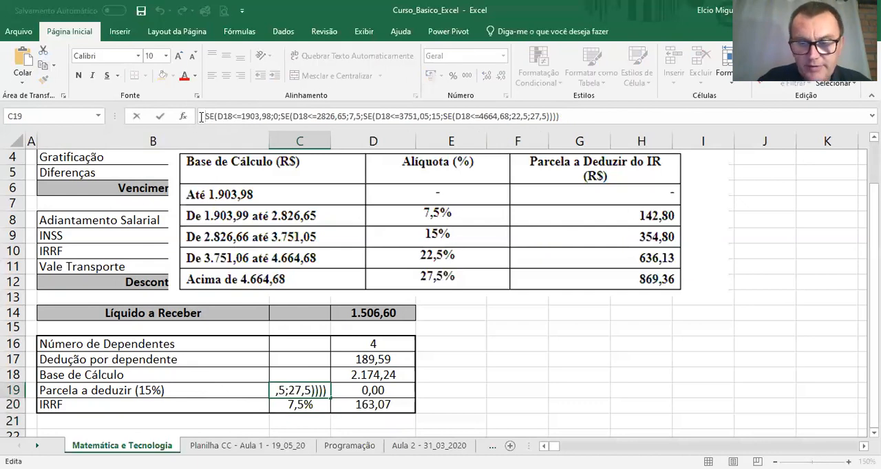
type("=")
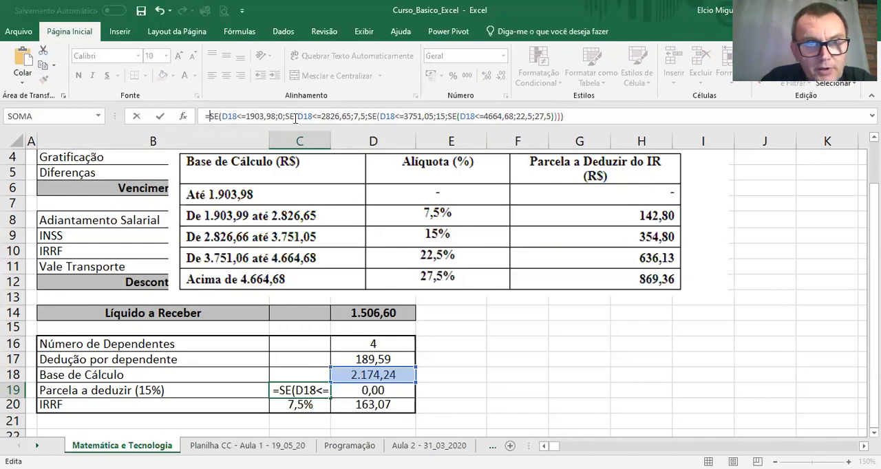
Step: In the C19 formula, replace the value returned for D18<=2826,65 with 142,80
left_click(355, 115)
type("142,")
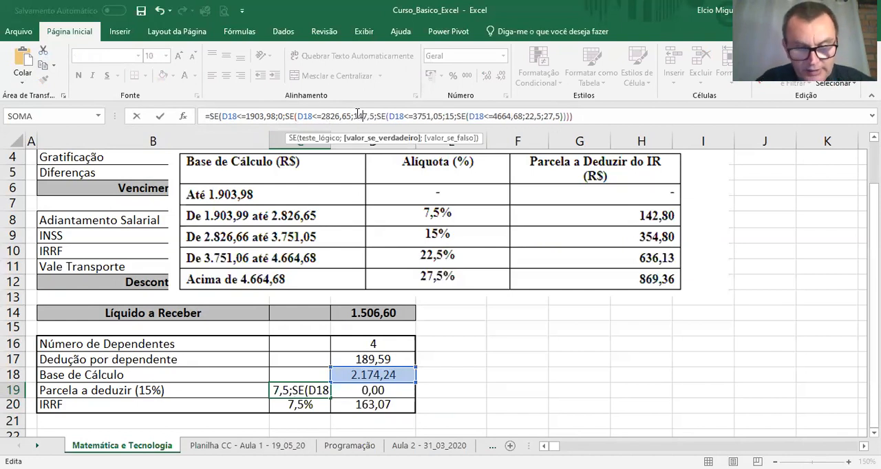
type("80")
key("Delete")
key("Delete")
key("BackSpace")
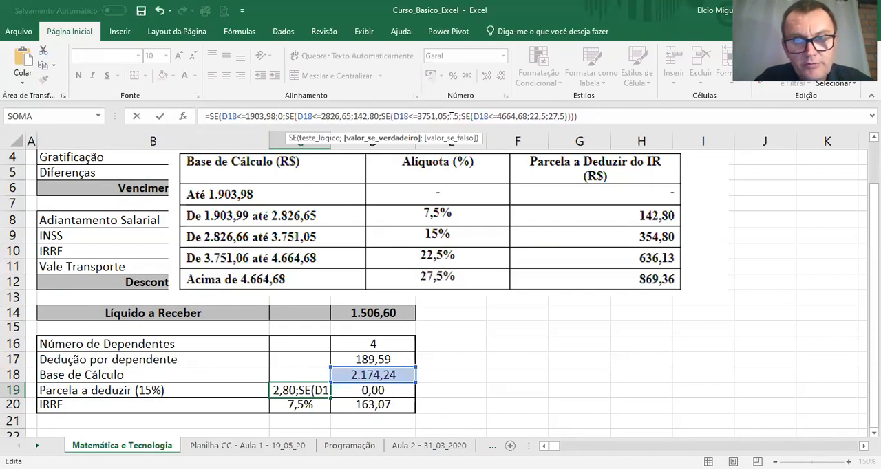
Step: Replace the value returned for D18<=3751,05 in the C19 formula with 354,80
left_click(451, 117)
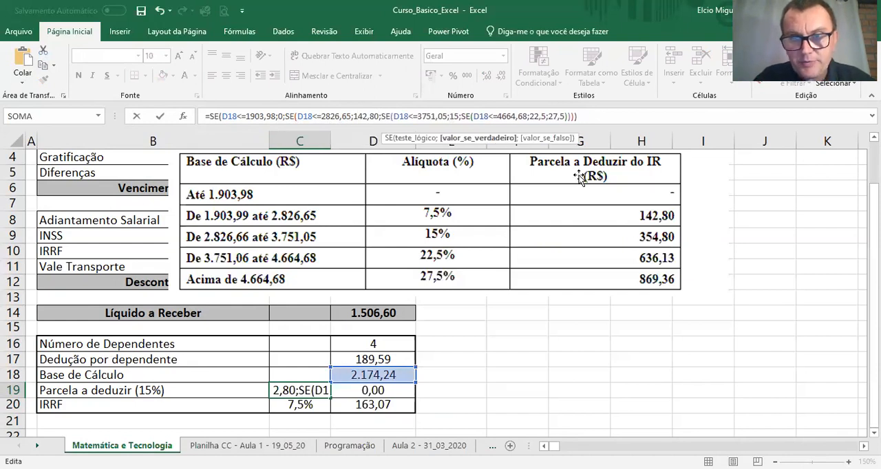
type("354")
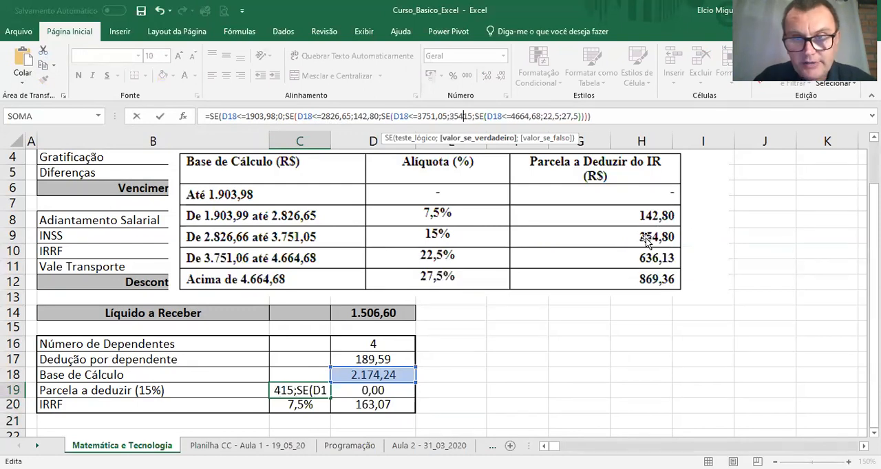
type(",8")
key("Delete")
key("Delete")
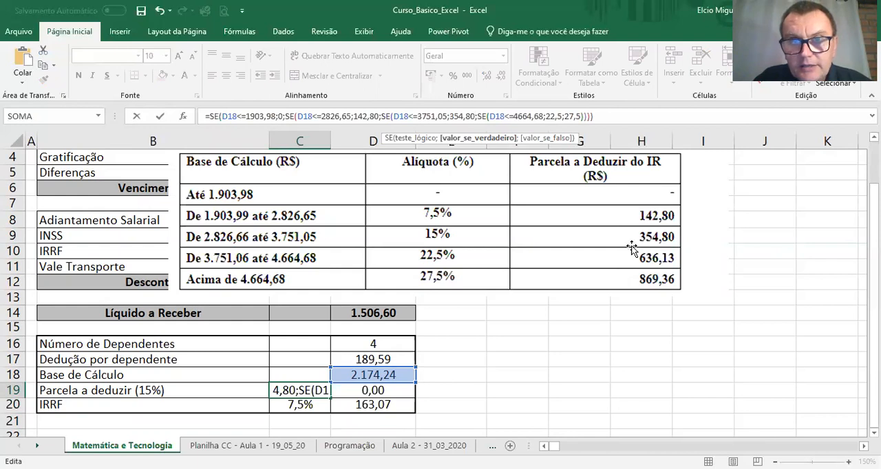
Step: Replace the value returned for D18<=4664,68 in the C19 formula with 636,13
left_click(547, 118)
type("36")
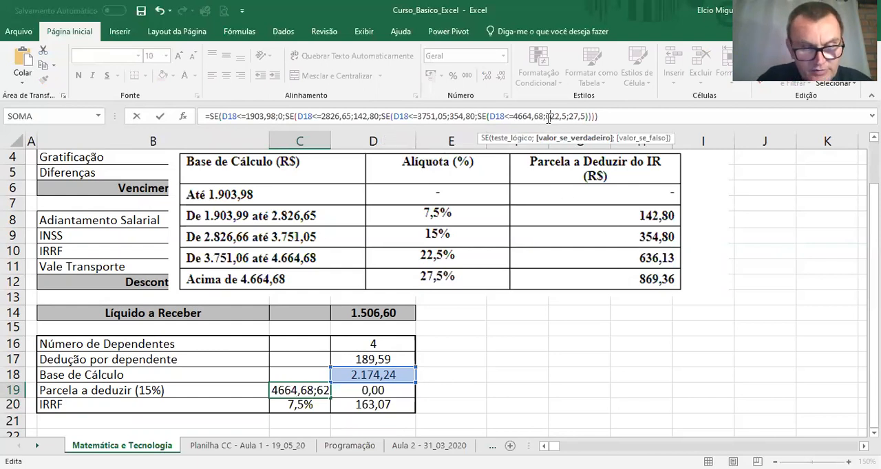
type(",13")
key("Delete")
key("Delete")
key("Delete")
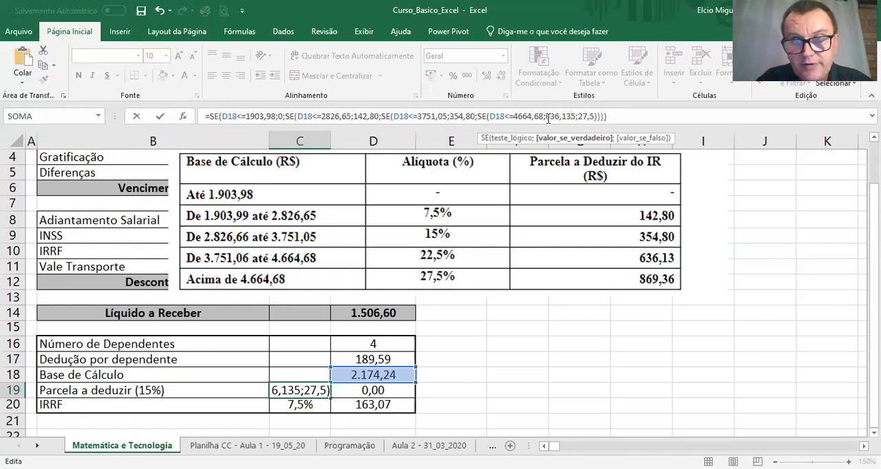
key("Delete")
Step: Set the final otherwise value of the C19 formula to 869,36 and enter the formula
key("Right")
type("869,36")
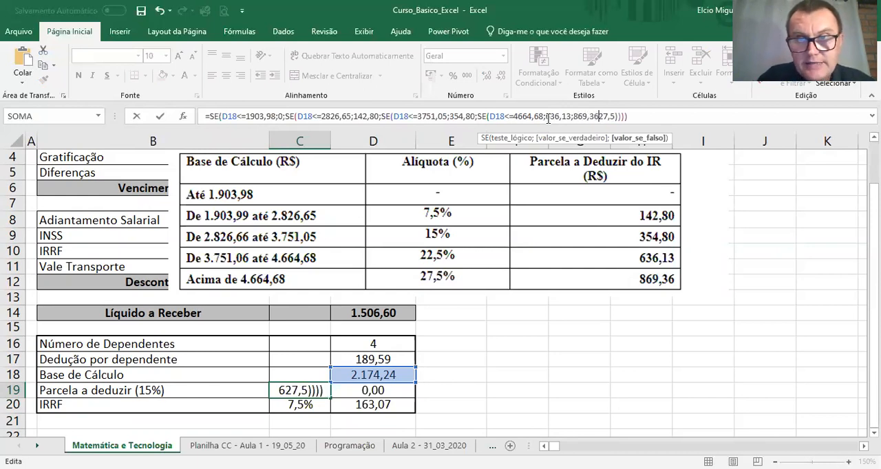
key("Delete")
key("Delete")
key("Delete")
key("Delete")
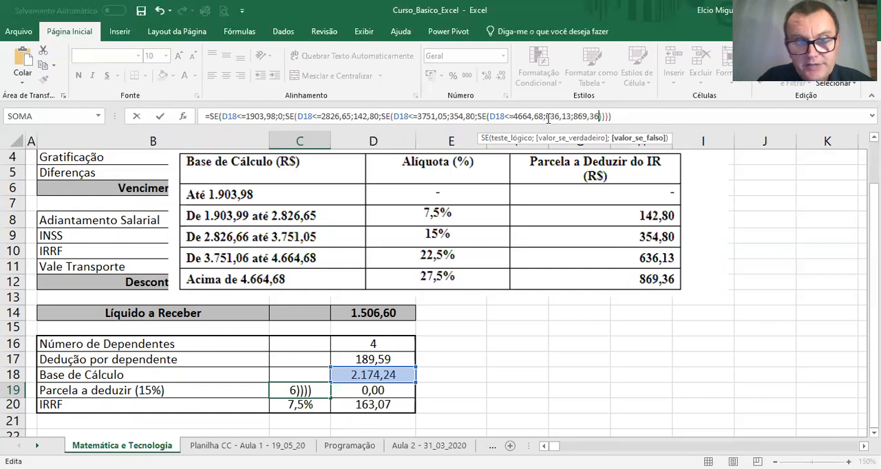
key("Return")
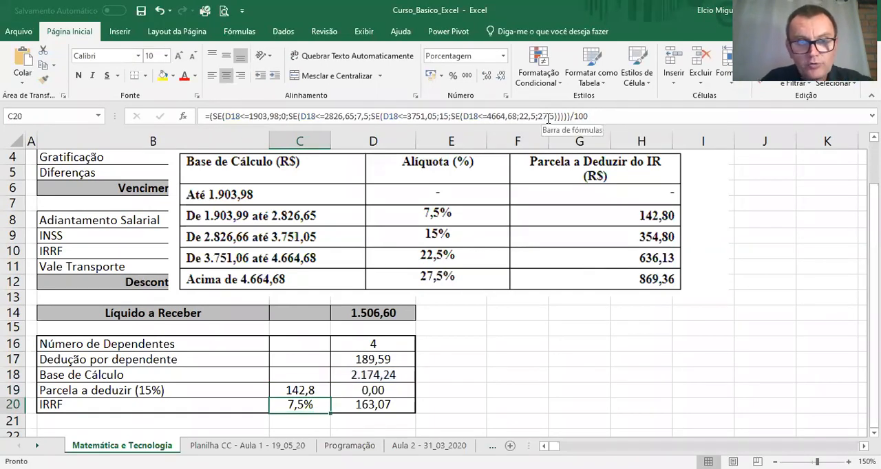
Step: Move the deduction formula from C19 to D19 and apply the Número format to it
key("Up")
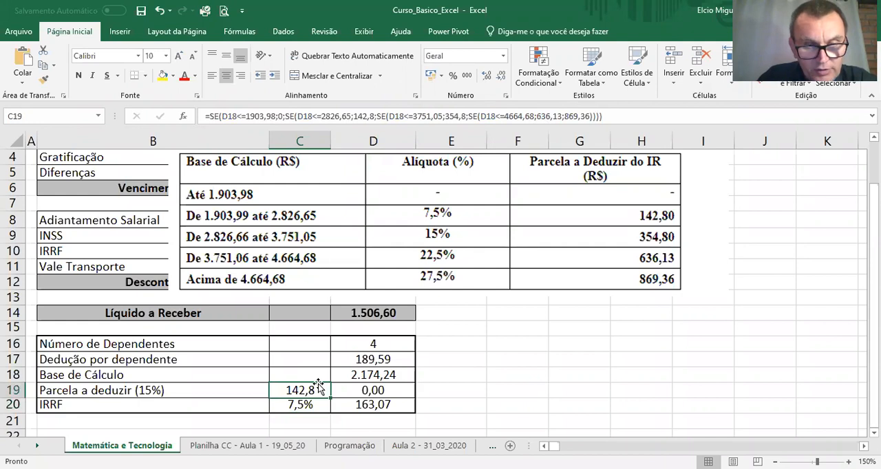
left_click_drag(318, 385, 396, 389)
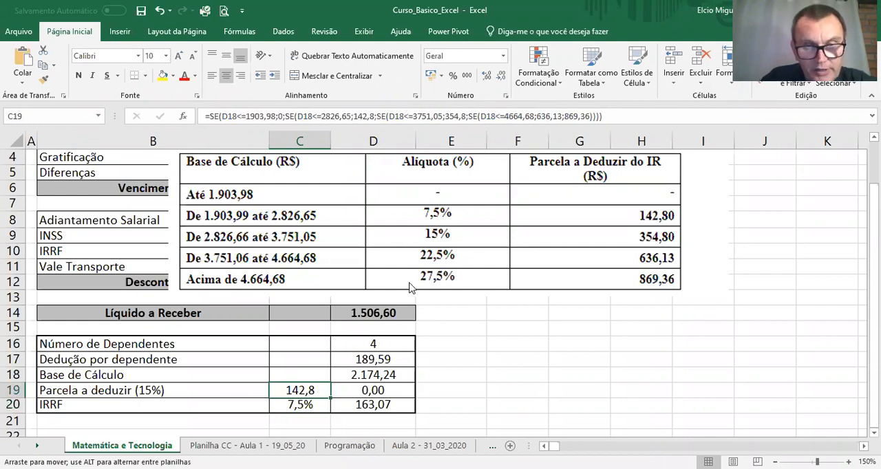
left_click(417, 282)
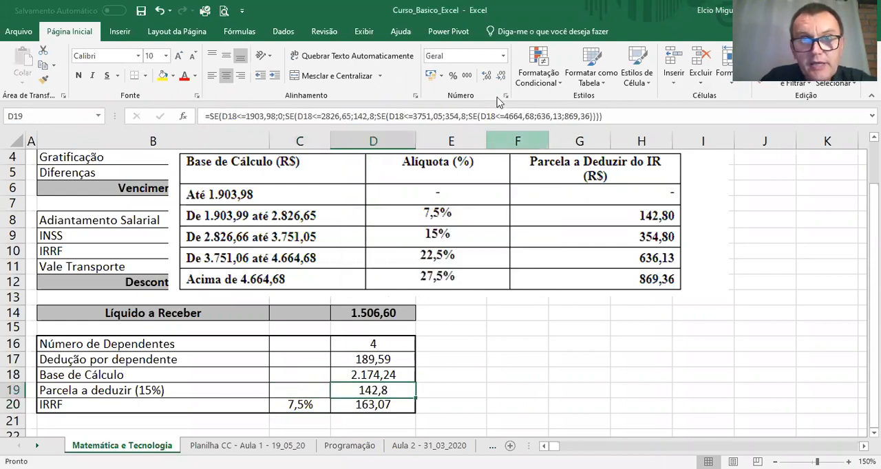
left_click(502, 56)
left_click(477, 110)
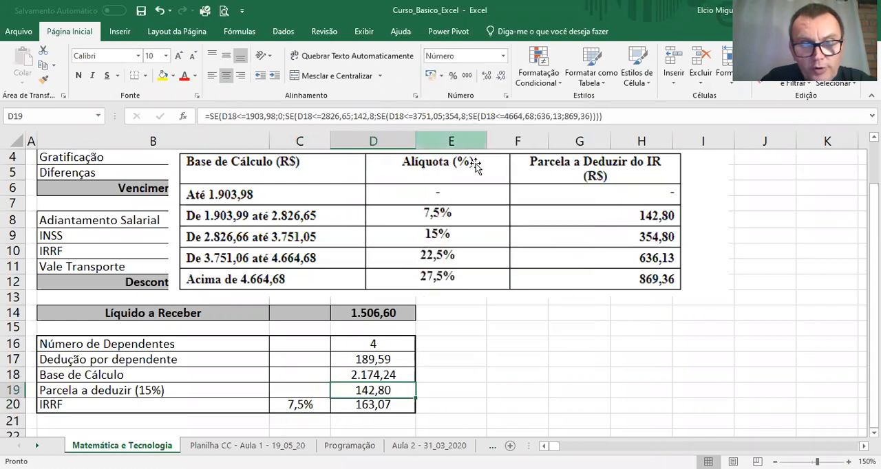
Step: Move the bracket table picture clear of the payslip and select C19:D19 in the Parcela a deduzir row
left_click_drag(474, 175, 778, 211)
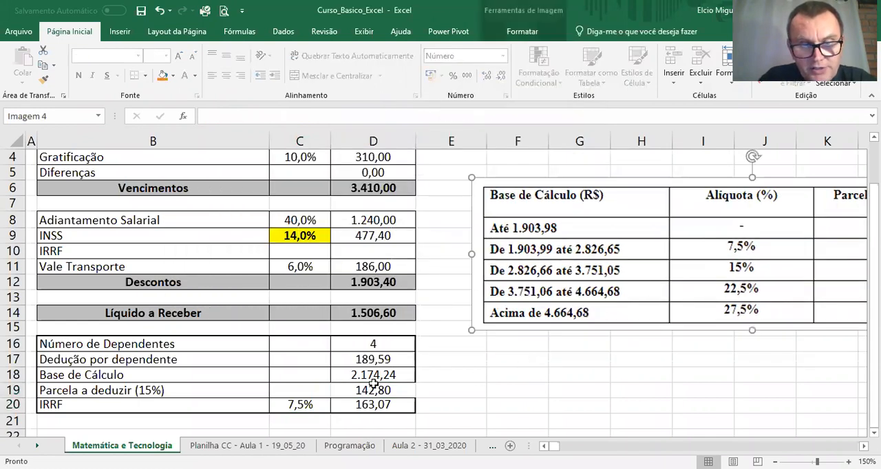
left_click_drag(325, 390, 375, 390)
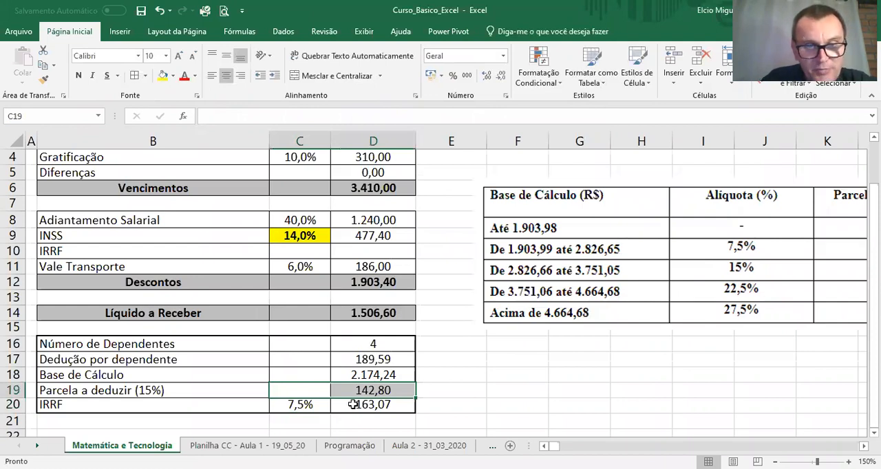
Step: Change the IRRF amount formula in D20 to =(D18*C20)-D19 so the deduction is subtracted, and check the rate formula in C20
left_click(353, 404)
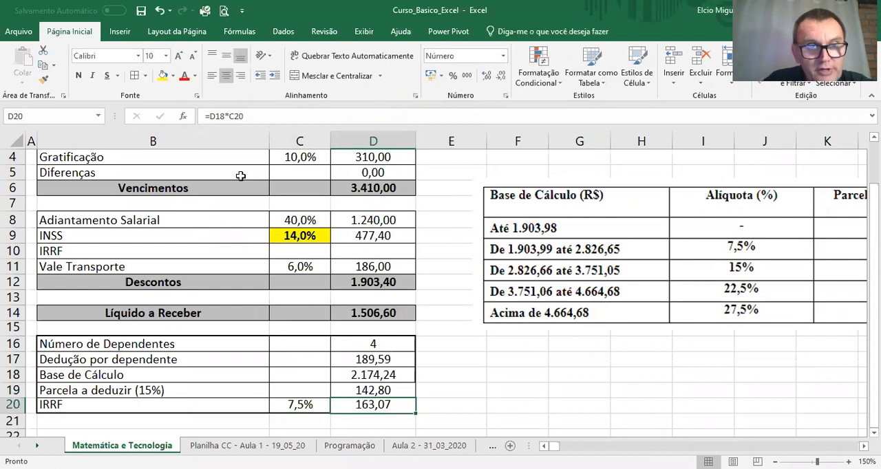
left_click(208, 117)
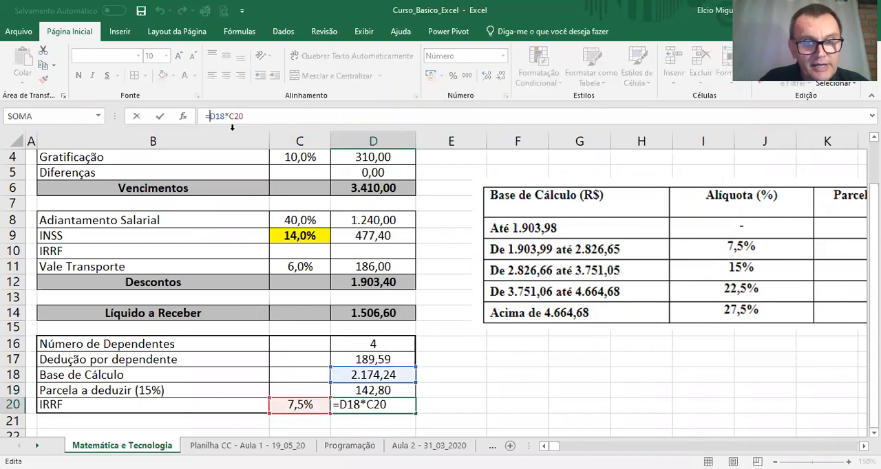
type("(")
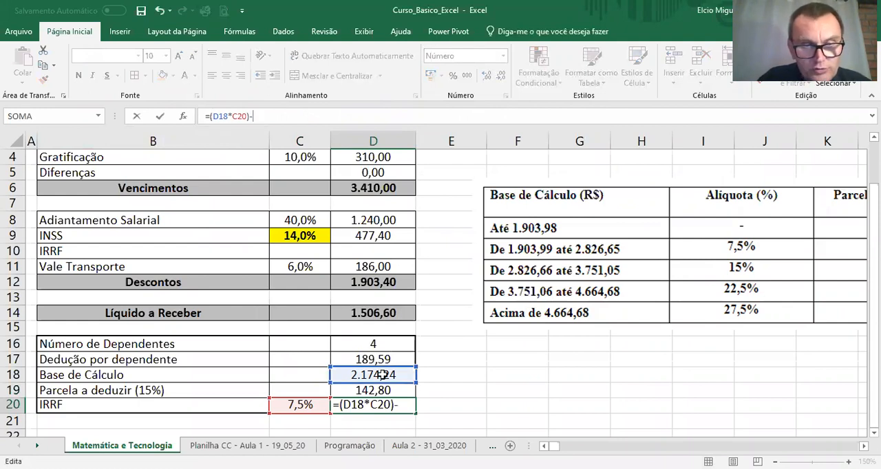
type(")-D19")
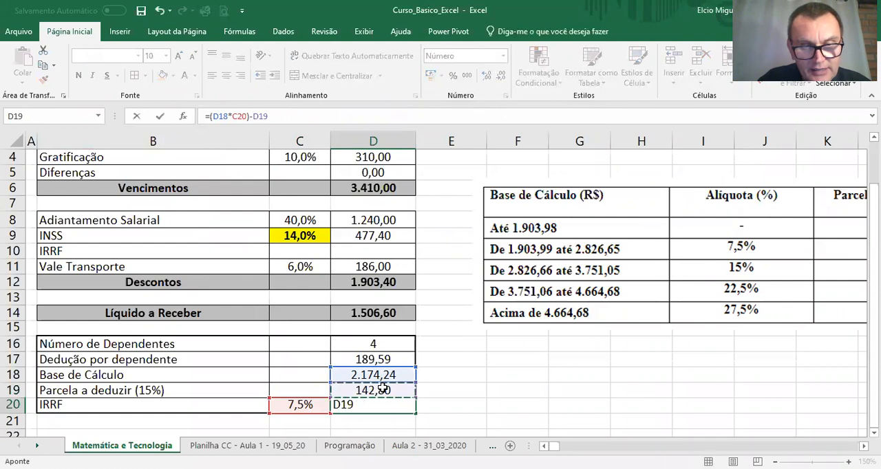
key("Return")
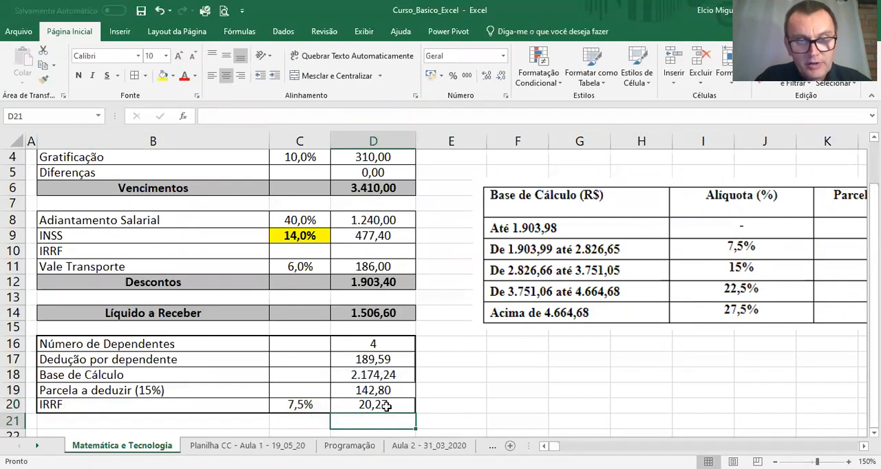
left_click(315, 406)
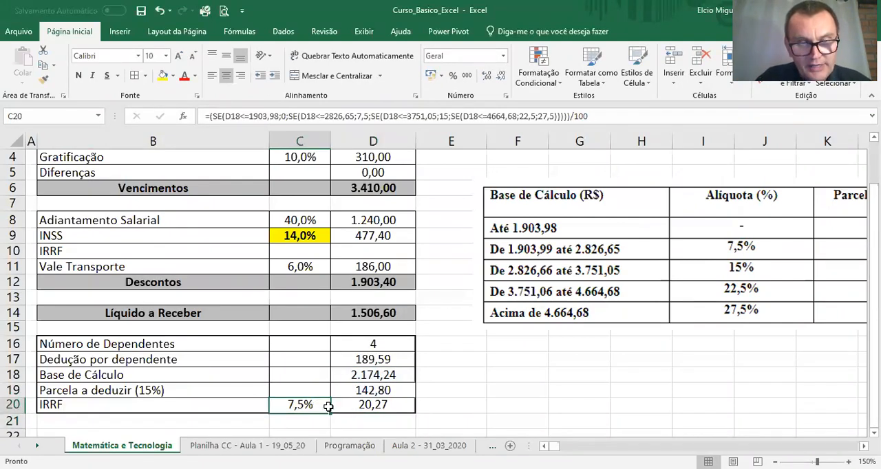
left_click(366, 421)
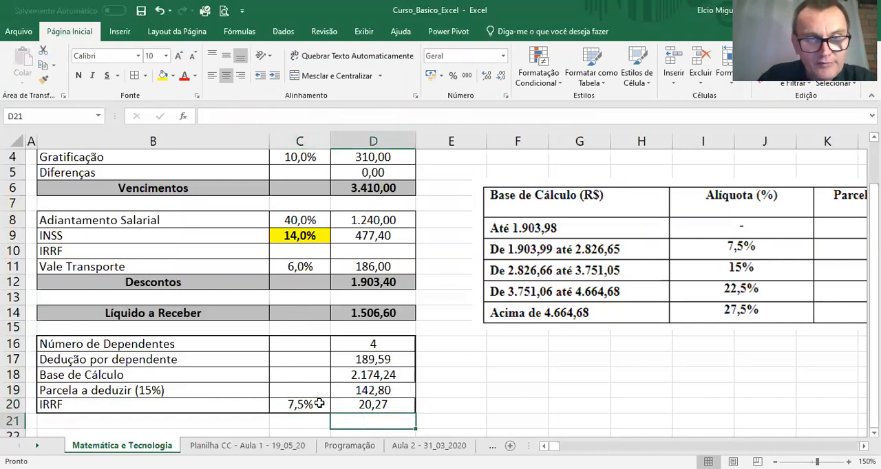
Step: Link the IRRF row of the discounts to the calculation block, with =C20 in C10 and =D20 in D10
left_click(312, 252)
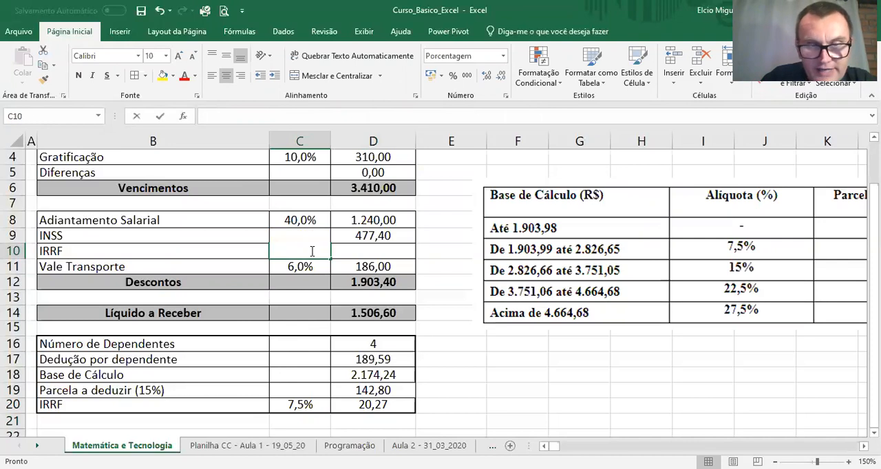
type("=")
left_click(301, 405)
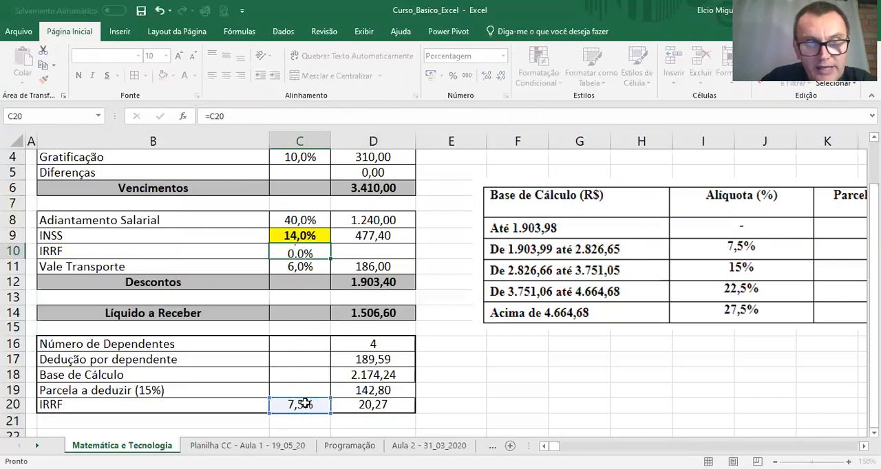
key("Return")
left_click(362, 251)
type("=")
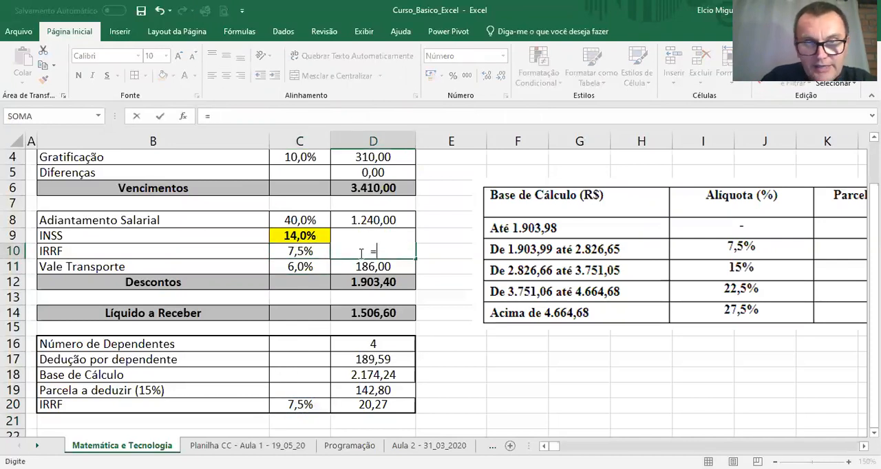
left_click(372, 405)
key("Return")
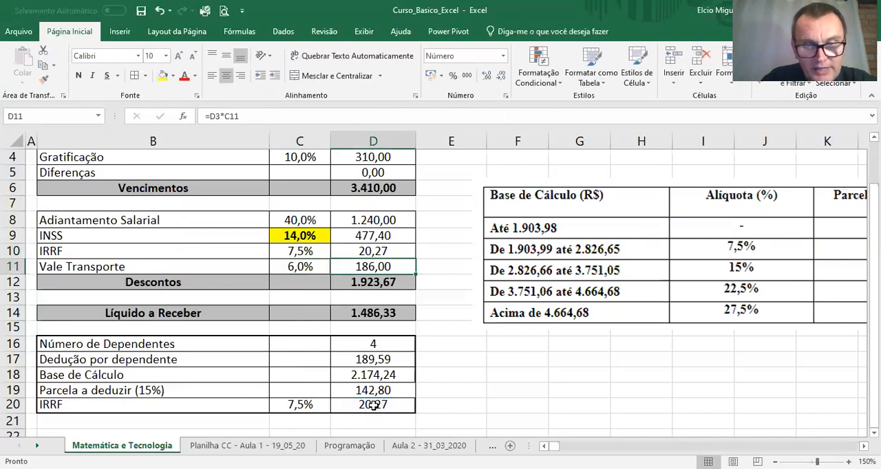
Step: Apply the thick outline to B16:D20 and remove the bold and yellow fill from the INSS rate in C9
left_click_drag(179, 344, 350, 406)
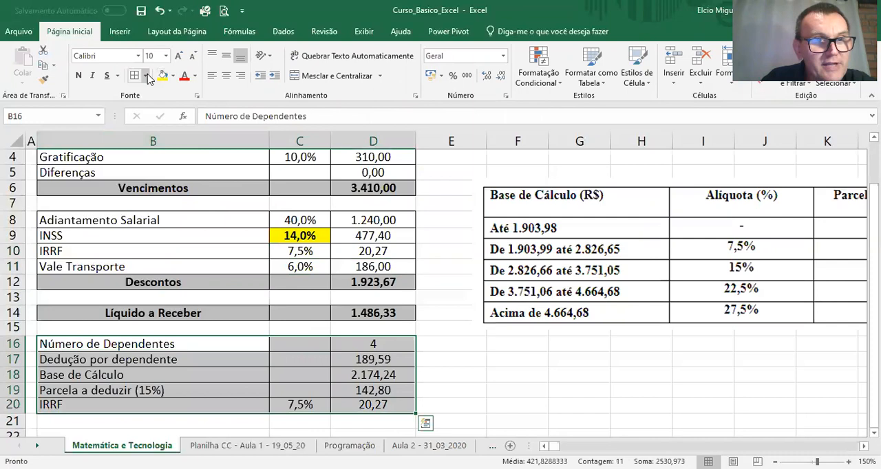
left_click(309, 360)
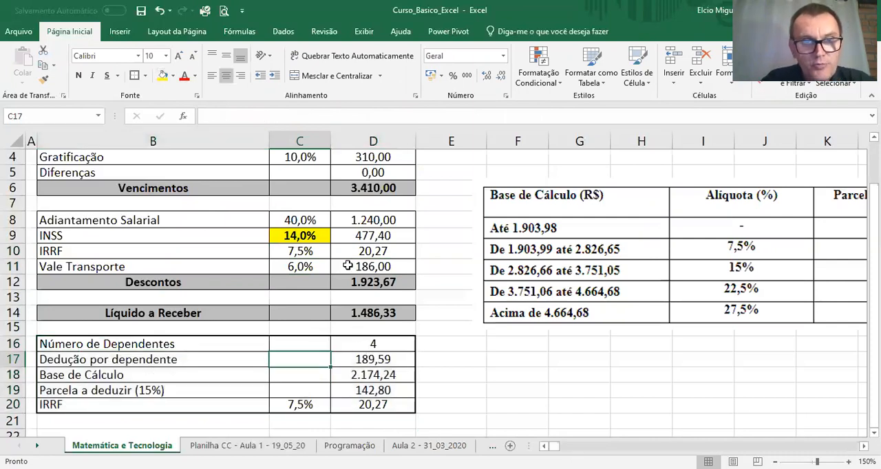
left_click(311, 234)
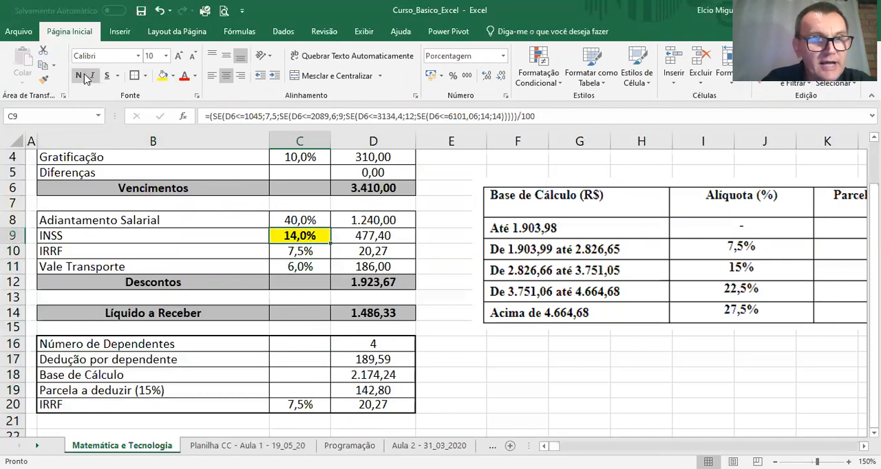
left_click(174, 76)
left_click(197, 190)
Step: Save the workbook and review the cells referenced by the Base de Cálculo formula in D18
left_click(375, 377)
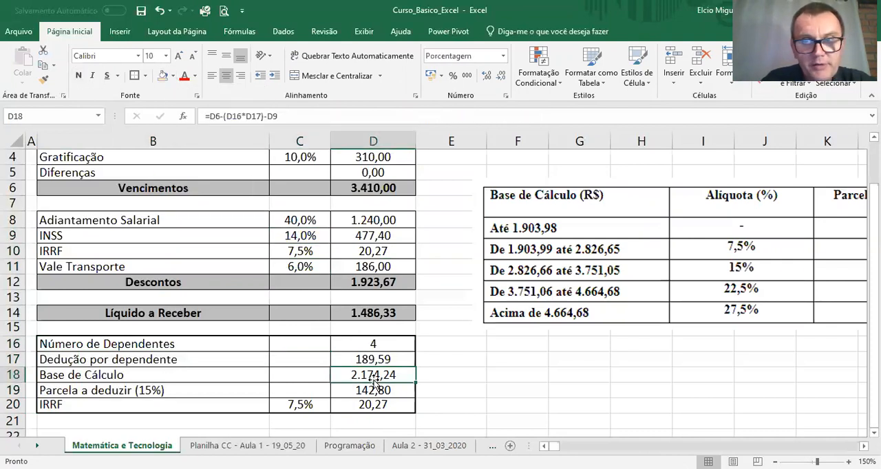
left_click(141, 10)
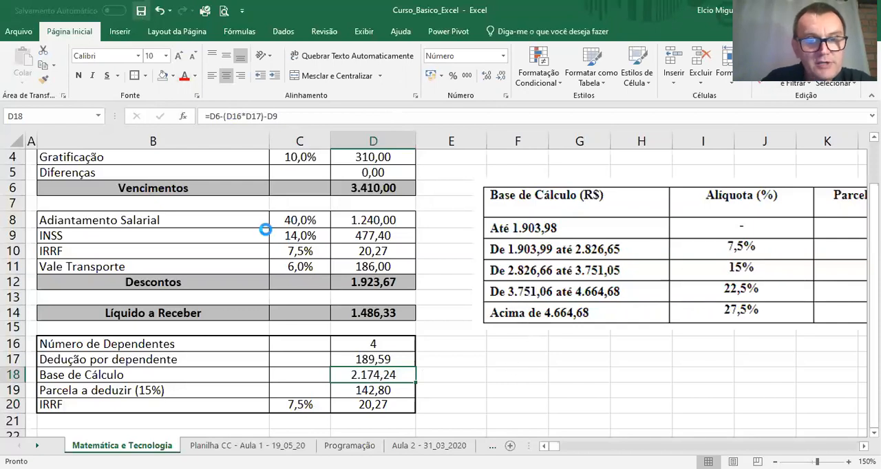
double_click(382, 375)
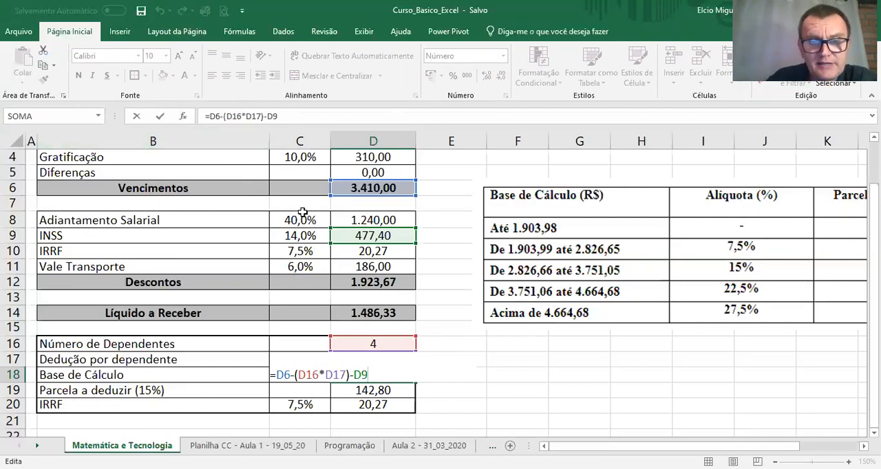
key("Return")
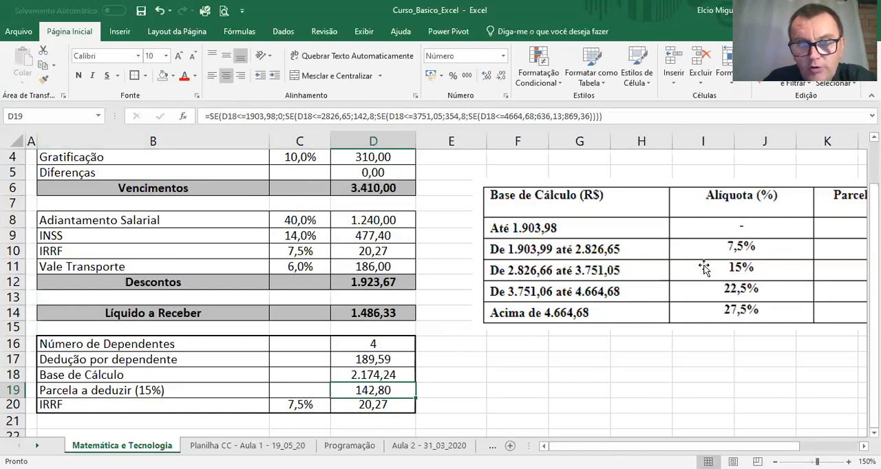
Step: Test the payslip with a Salário Base of 4000 in D3 and check the recalculated IRRF block
scroll(382, 219, "up", 1)
left_click(377, 195)
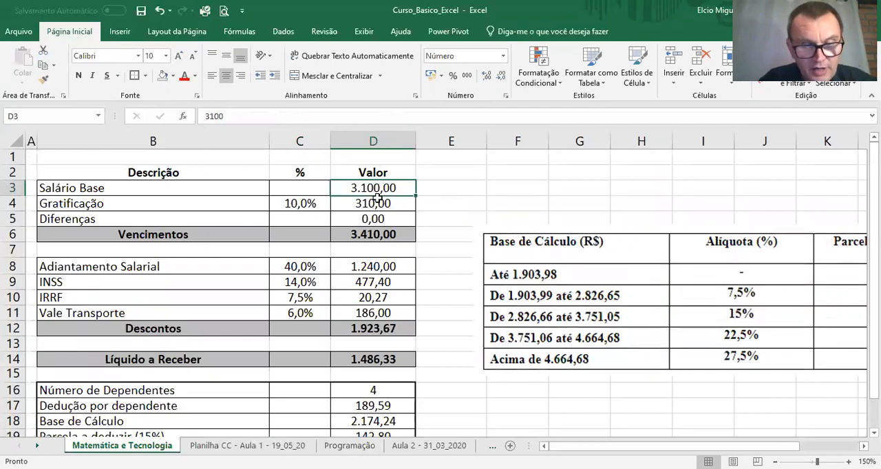
type("4000")
key("Return")
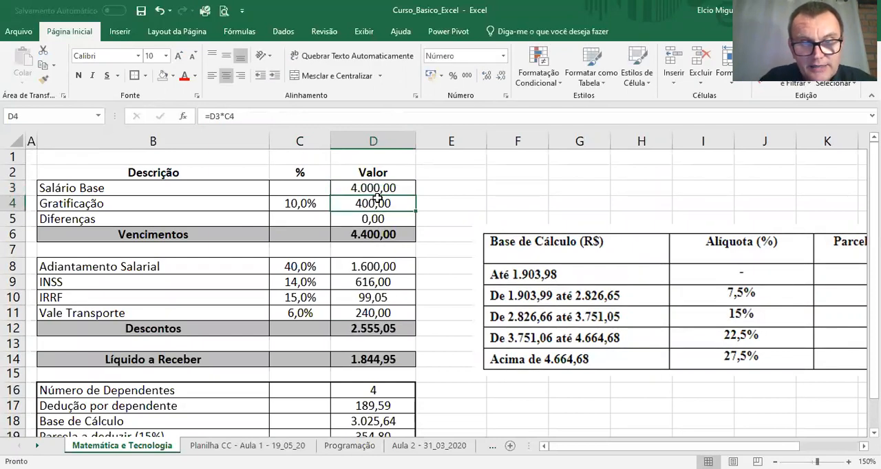
scroll(377, 199, "down", 1)
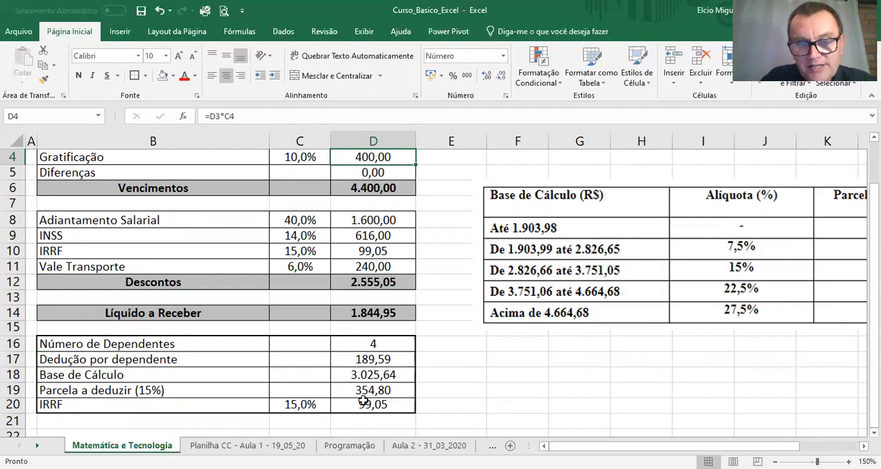
mouse_move(600, 447)
left_mouse_down()
mouse_move(615, 447)
mouse_move(592, 447)
left_mouse_up()
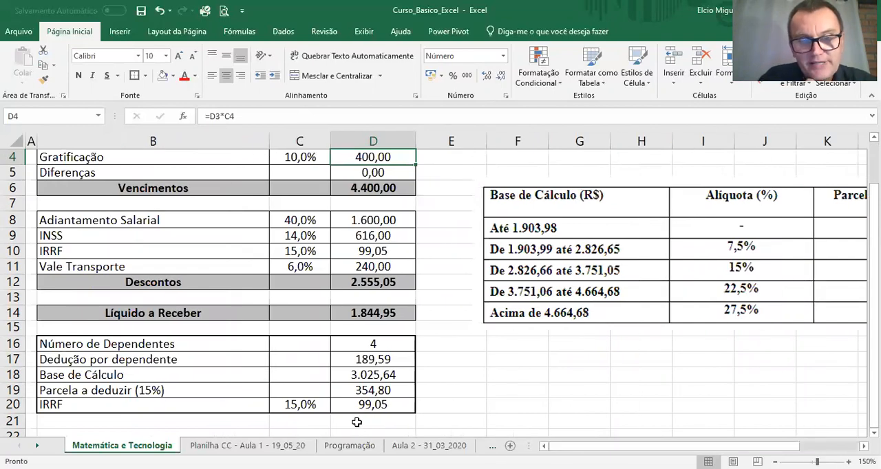
Step: Set the Gratificação percentage in C4 to 0% and the Salário Base in D3 to 3100
scroll(372, 350, "up", 1)
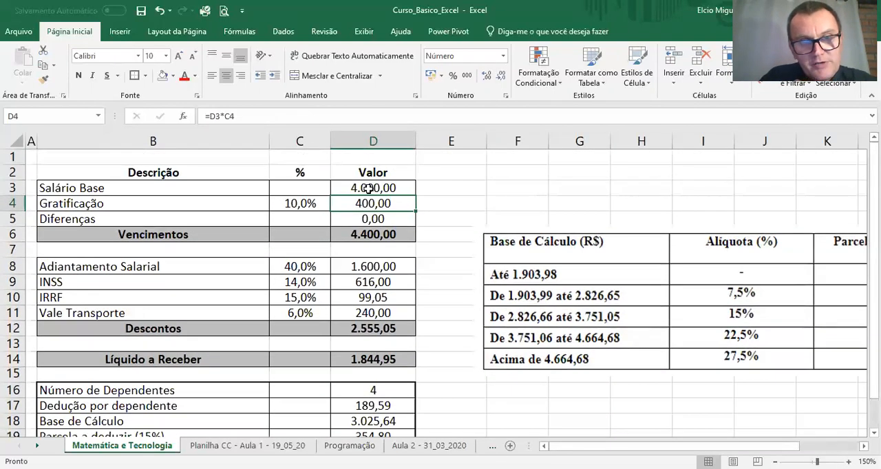
left_click(368, 188)
left_click(297, 204)
type("0")
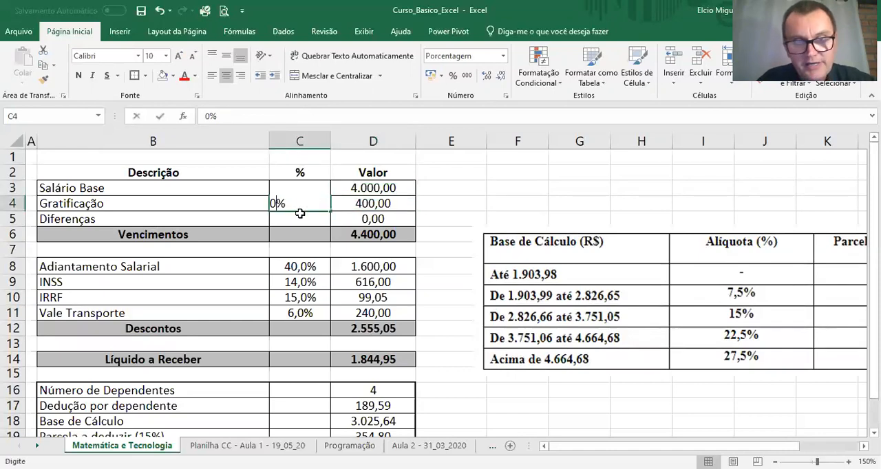
key("Return")
left_click(371, 193)
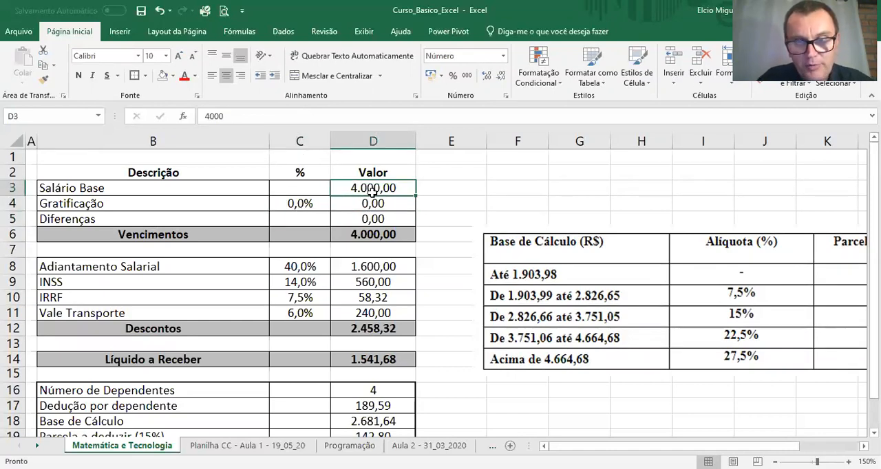
type("3100")
key("Return")
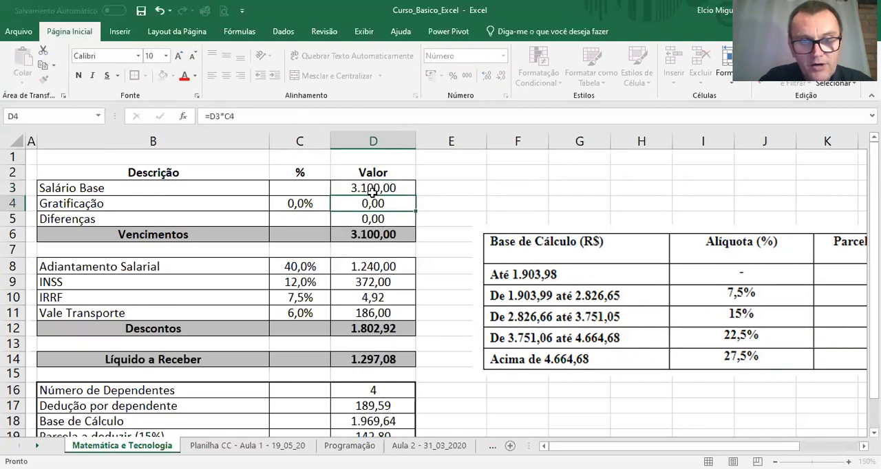
scroll(372, 293, "down", 2)
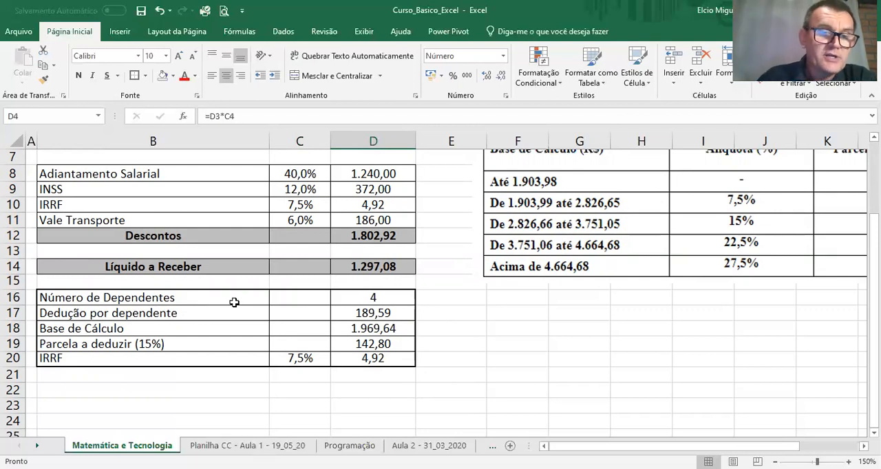
scroll(225, 291, "up", 2)
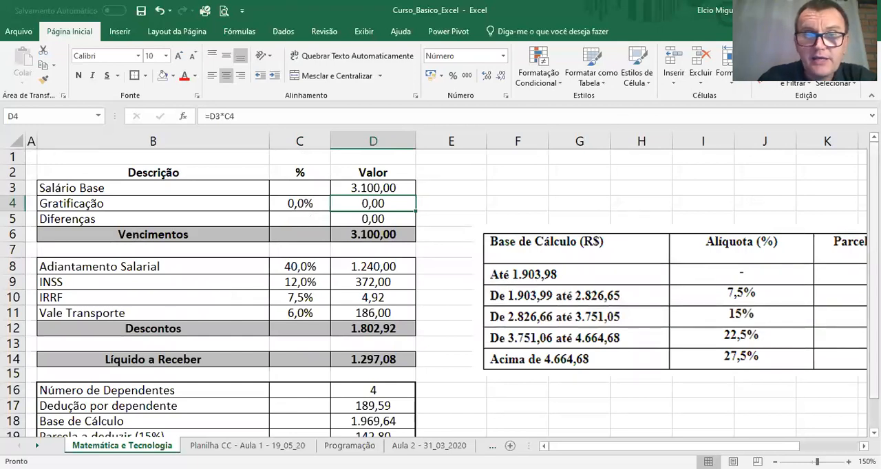
scroll(433, 292, "down", 1)
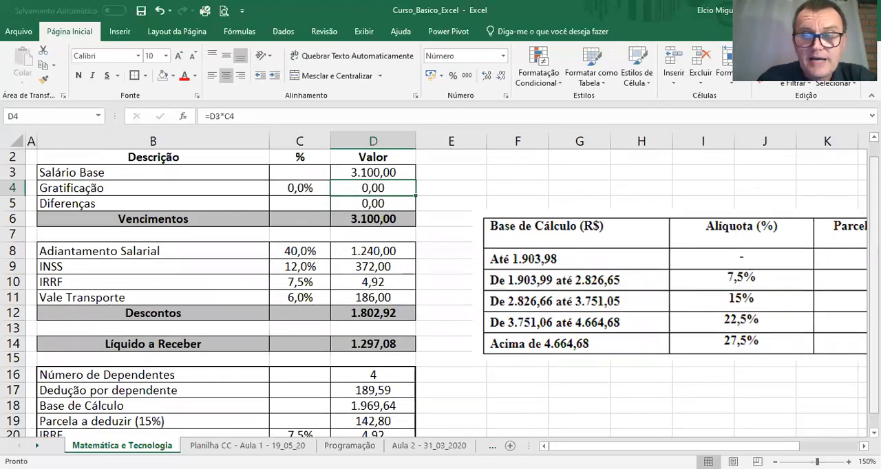